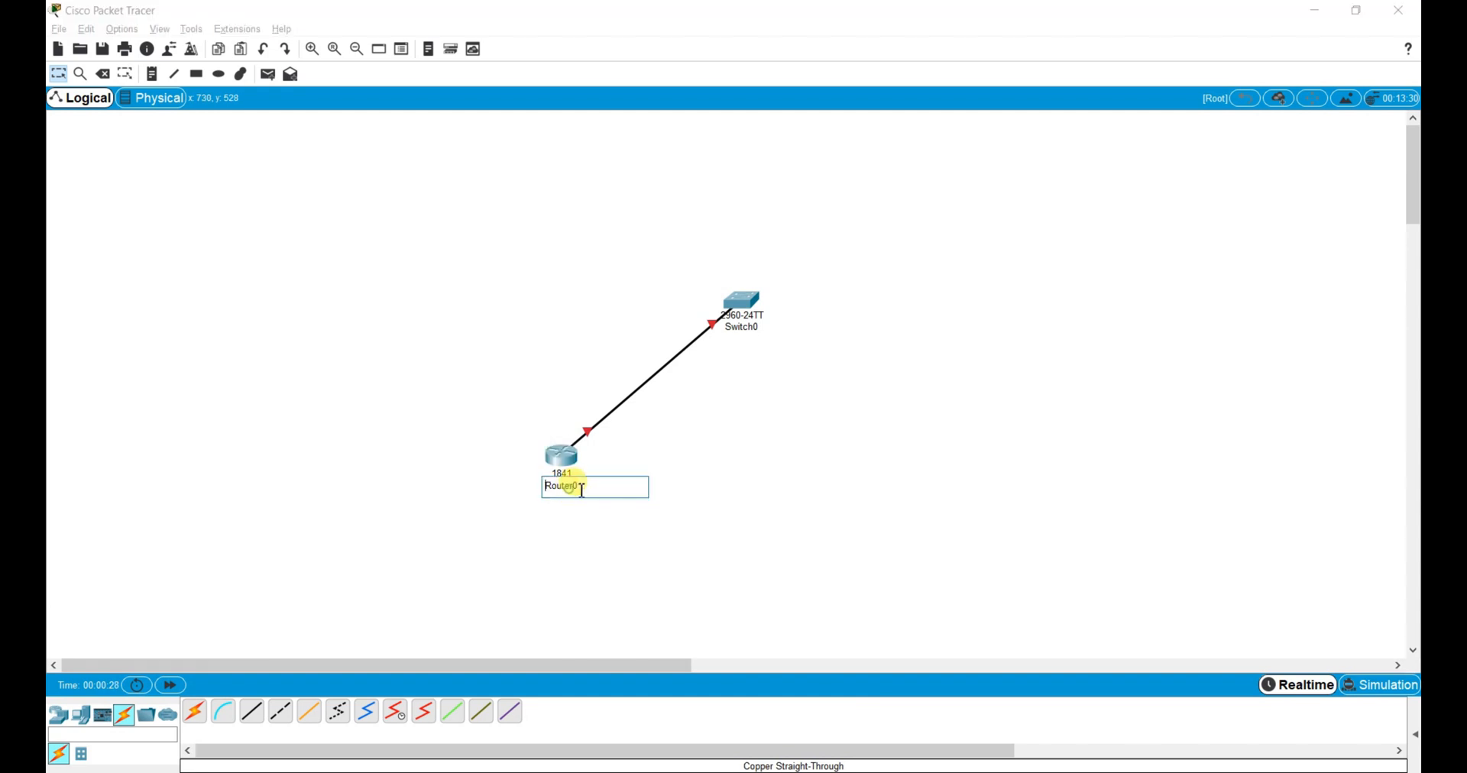
- Relabel the router as R1 and the switch as Sw1 in the topology
{"action": "left_click", "coordinate": [743, 345]}
{"action": "type", "text": "Sw1"}
{"action": "left_click", "coordinate": [761, 456]}
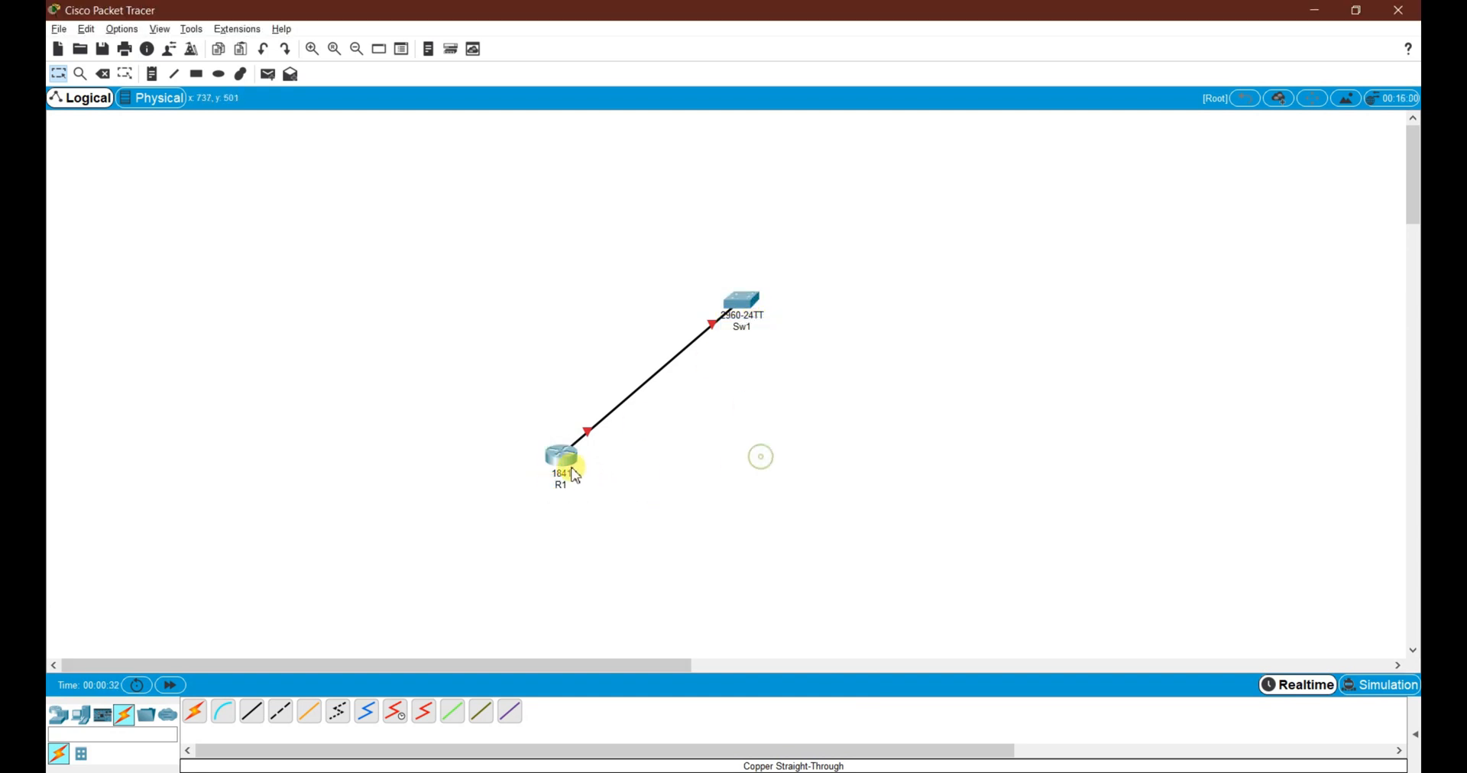
- Open R1's command-line interface and start a console session
{"action": "left_click", "coordinate": [563, 462]}
{"action": "left_click_drag", "start_coordinate": [707, 170], "coordinate": [1086, 225]}
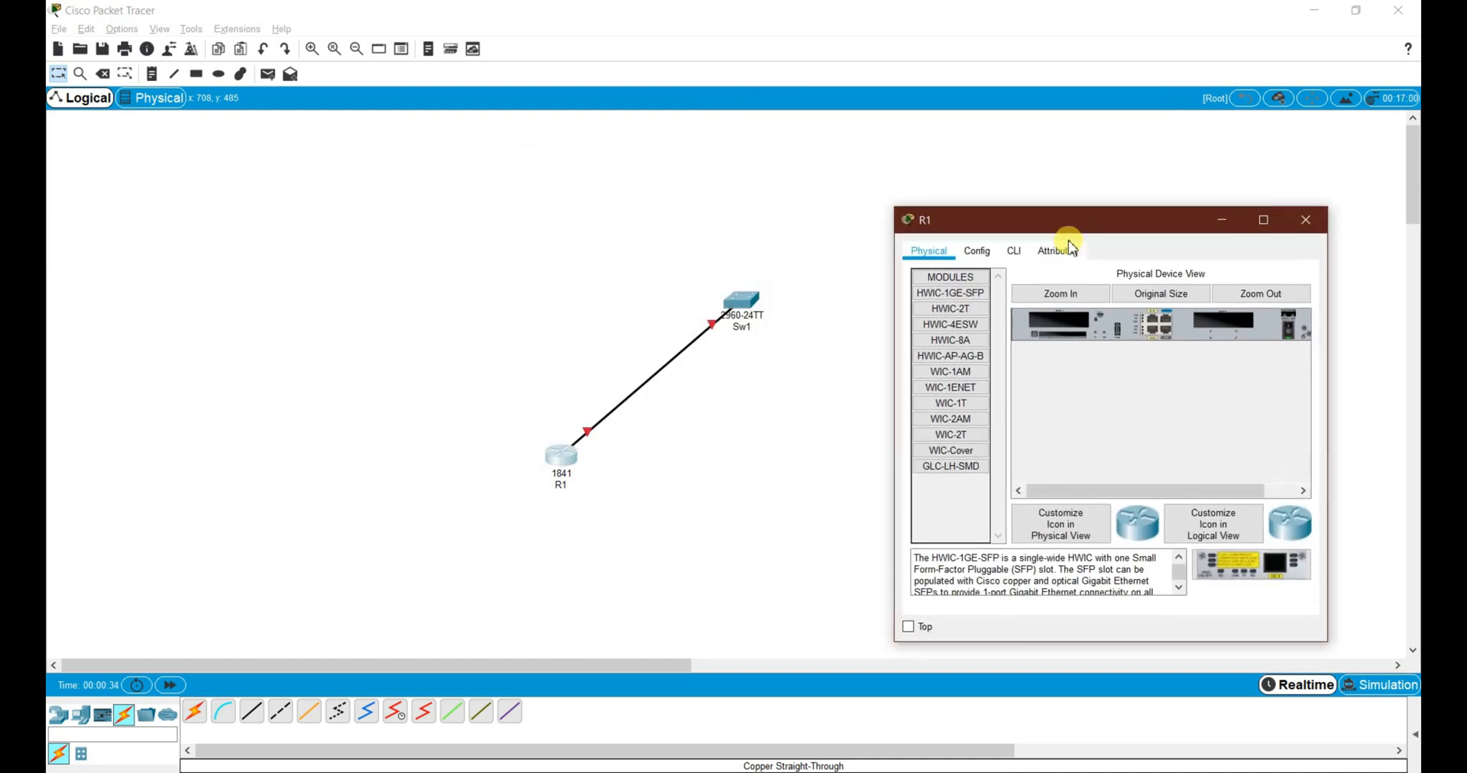
{"action": "left_click", "coordinate": [1017, 252]}
{"action": "key", "text": "Return"}
{"action": "key", "text": "Return"}
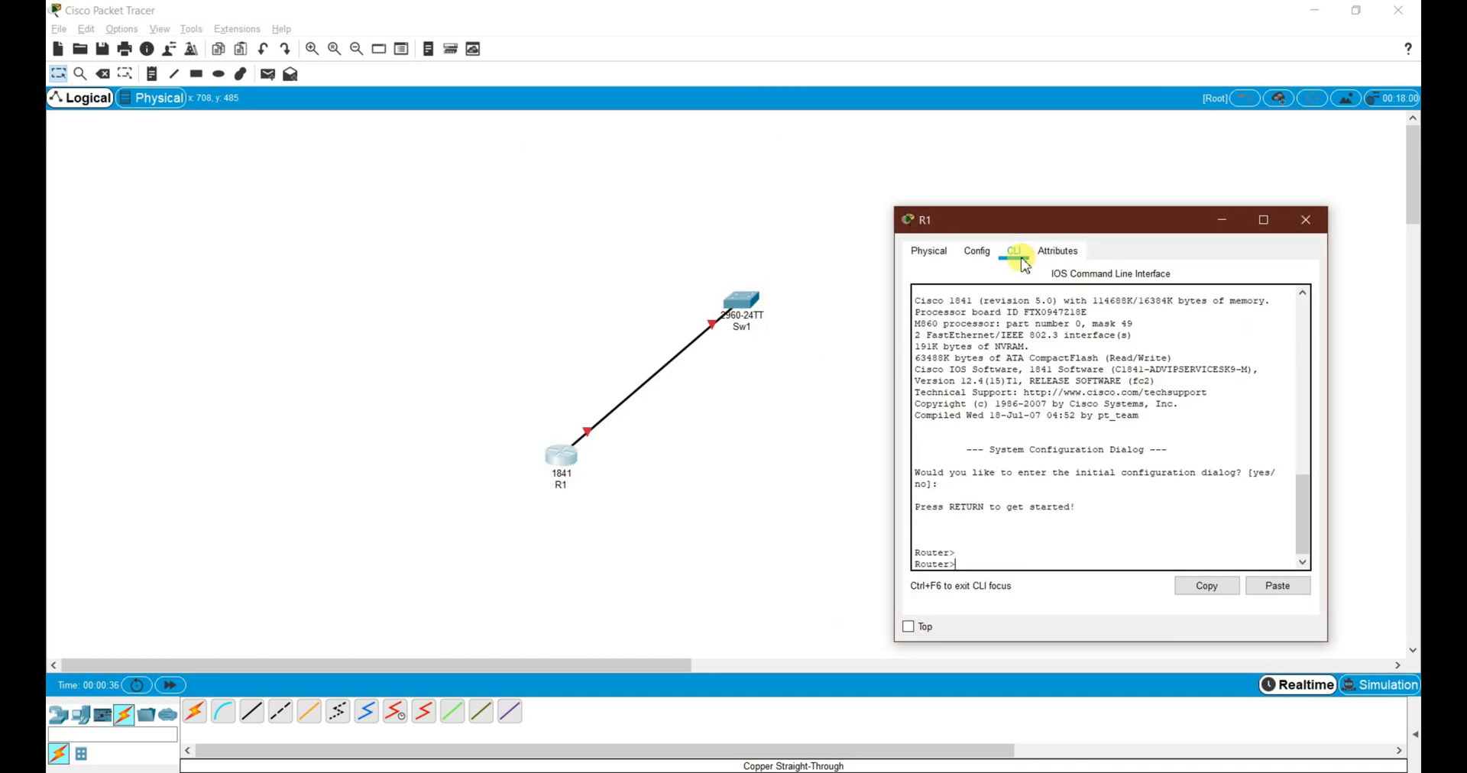
- Enter global configuration mode on the router and set its hostname to R1
{"action": "type", "text": "en"}
{"action": "key", "text": "Tab"}
{"action": "key", "text": "Return"}
{"action": "type", "text": "conf t"}
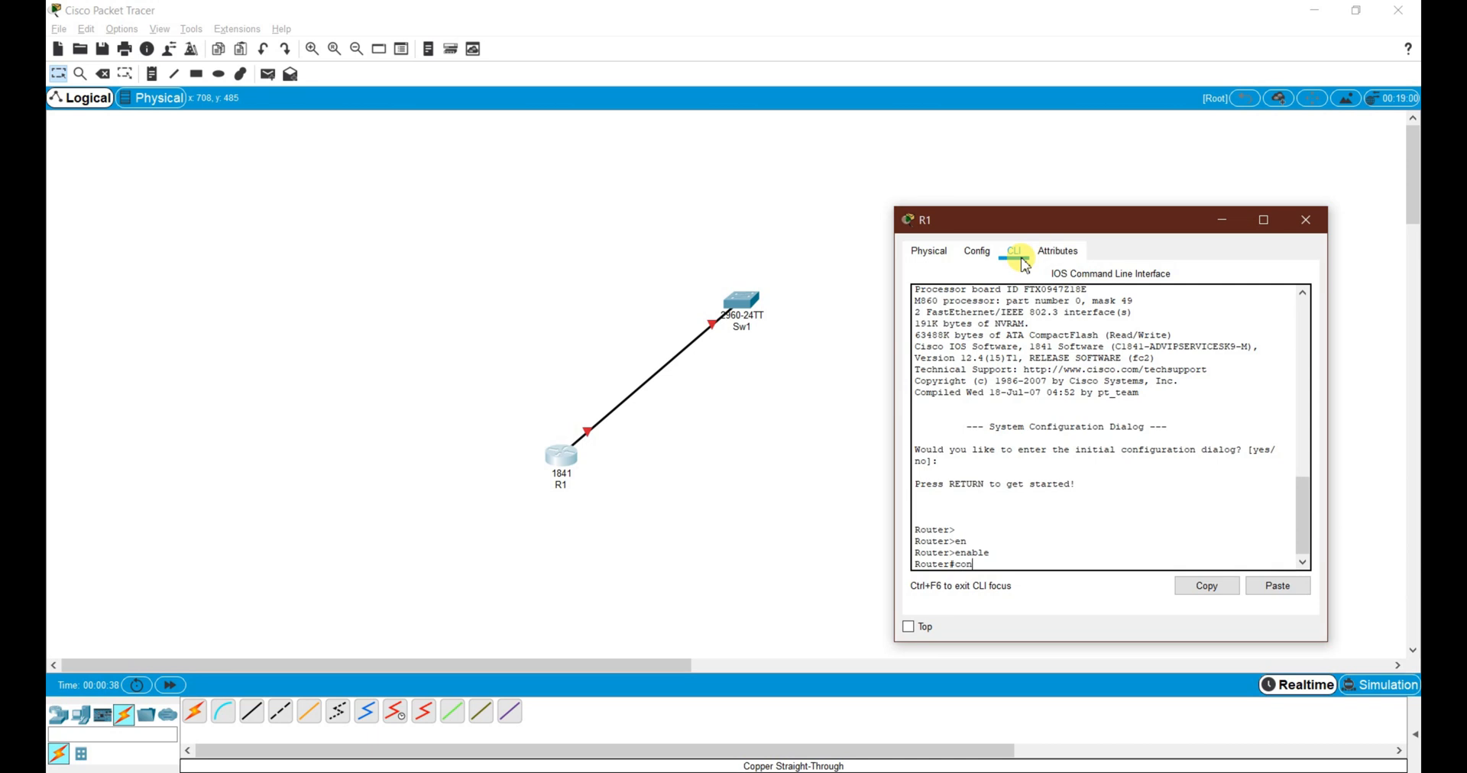
{"action": "key", "text": "Return"}
{"action": "type", "text": "hos"}
{"action": "key", "text": "Tab"}
{"action": "type", "text": "R1"}
{"action": "key", "text": "Return"}
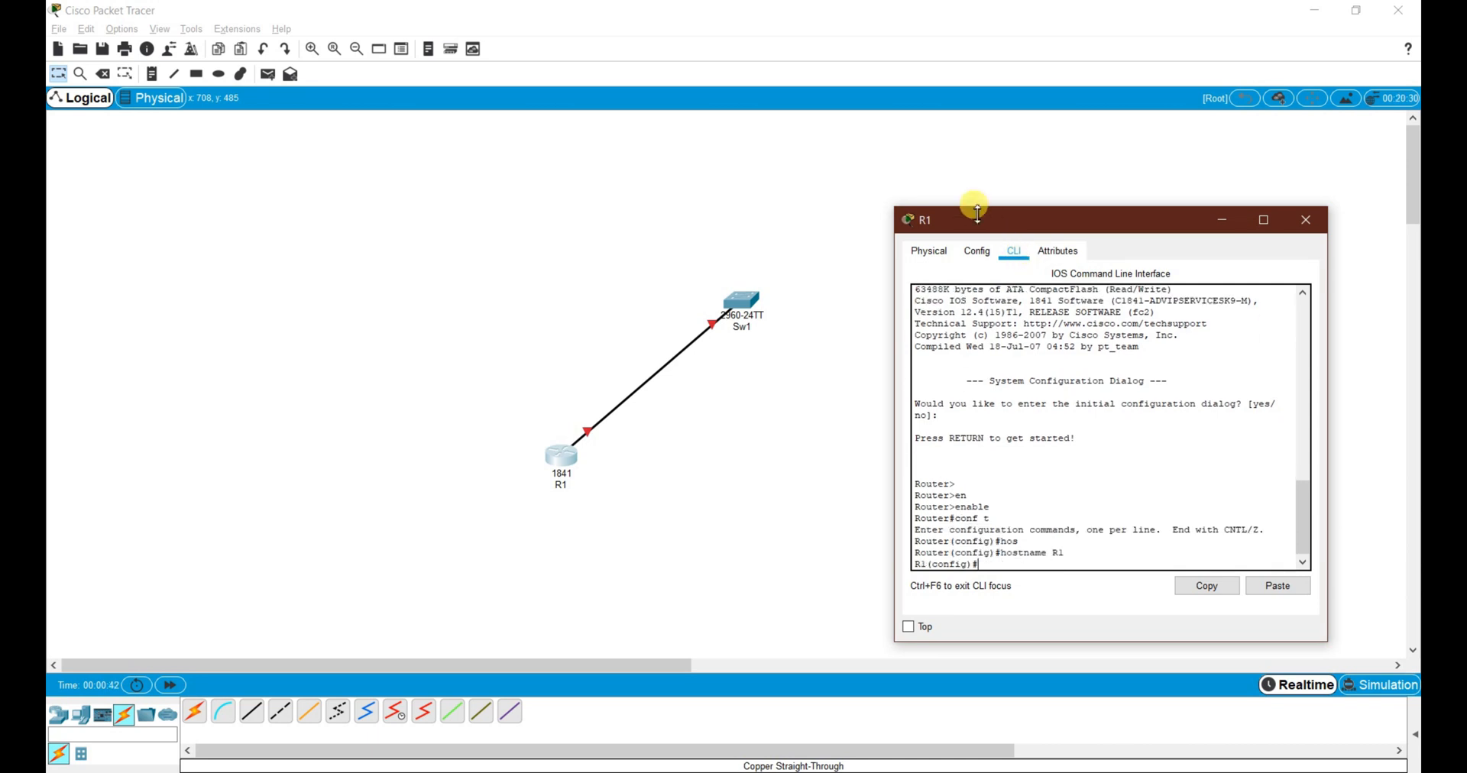
- Open Sw1's command-line interface and start a console session
{"action": "left_click", "coordinate": [761, 303]}
{"action": "left_click_drag", "start_coordinate": [783, 183], "coordinate": [1197, 206]}
{"action": "left_click", "coordinate": [1058, 226]}
{"action": "key", "text": "Return"}
{"action": "key", "text": "Return"}
- Enter global configuration mode on the switch and set its hostname to Sw1
{"action": "type", "text": "ena"}
{"action": "key", "text": "Tab"}
{"action": "key", "text": "Return"}
{"action": "type", "text": "conf t"}
{"action": "key", "text": "Return"}
{"action": "type", "text": "hos"}
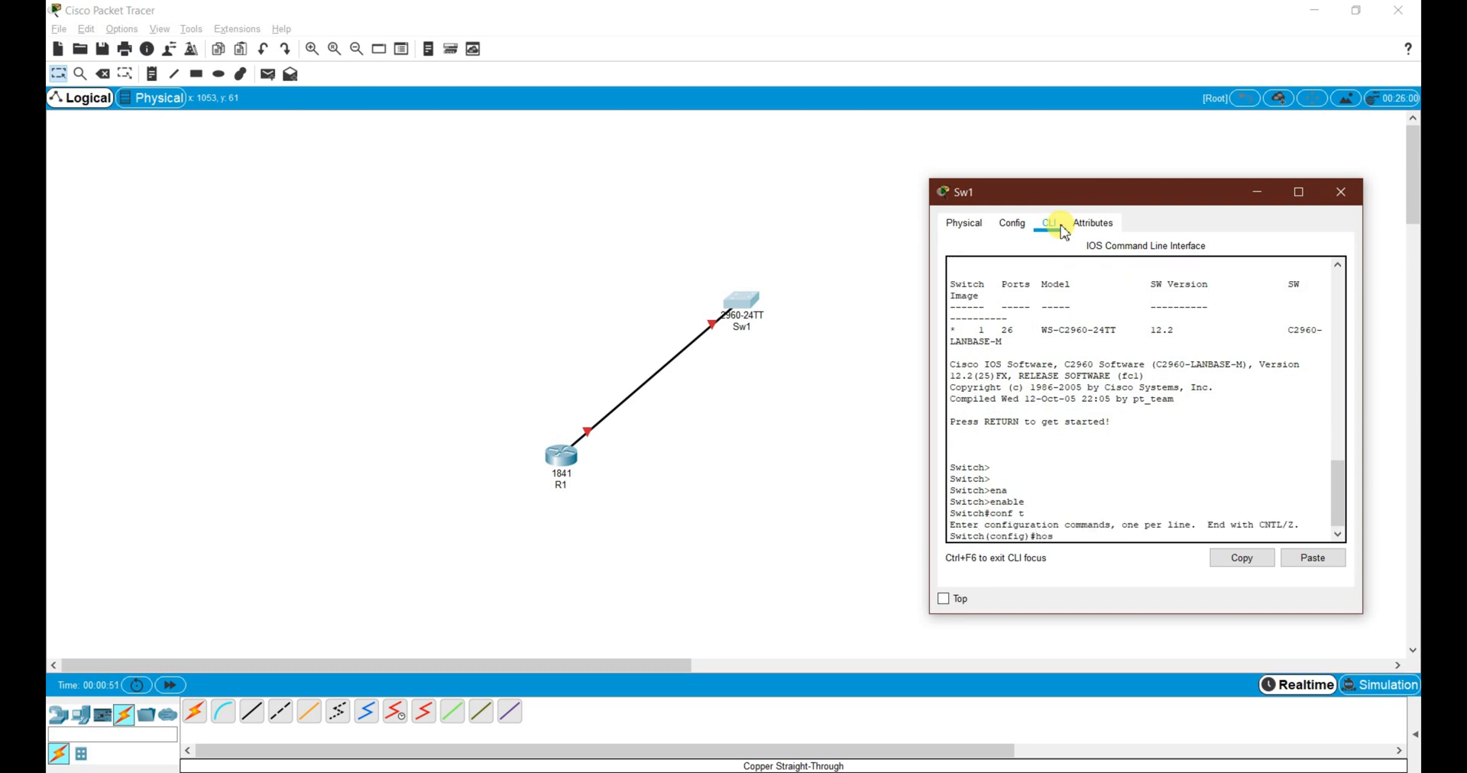
{"action": "type", "text": "t"}
{"action": "key", "text": "Tab"}
{"action": "type", "text": "R"}
{"action": "key", "text": "BackSpace"}
{"action": "type", "text": "Sw1"}
{"action": "key", "text": "Return"}
{"action": "key", "text": "Return"}
- Try to create extended VLAN 4010 on Sw1 in the current VTP mode
{"action": "type", "text": "vlan 4010"}
{"action": "key", "text": "Return"}
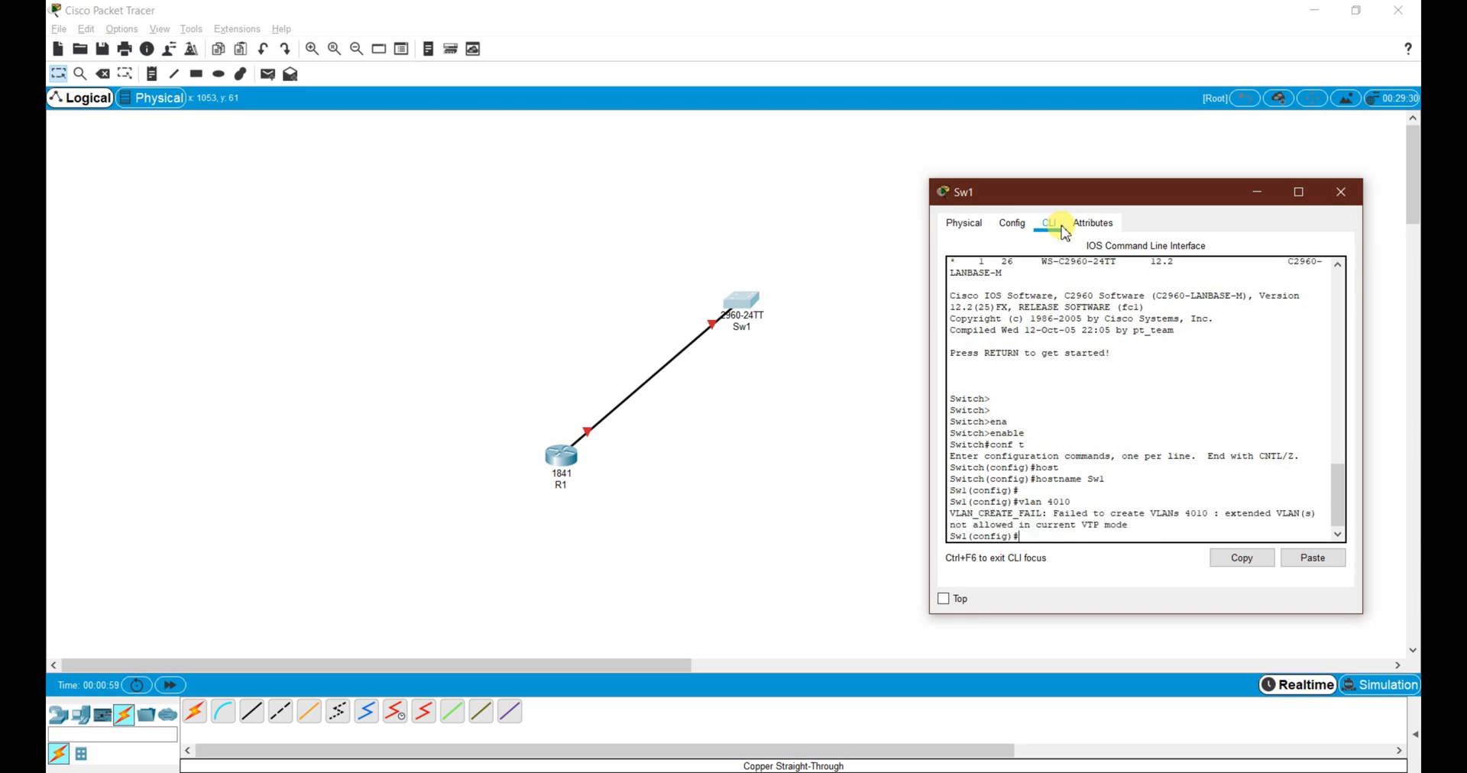
{"action": "left_click_drag", "start_coordinate": [1129, 526], "coordinate": [951, 512]}
{"action": "left_click", "coordinate": [1029, 539]}
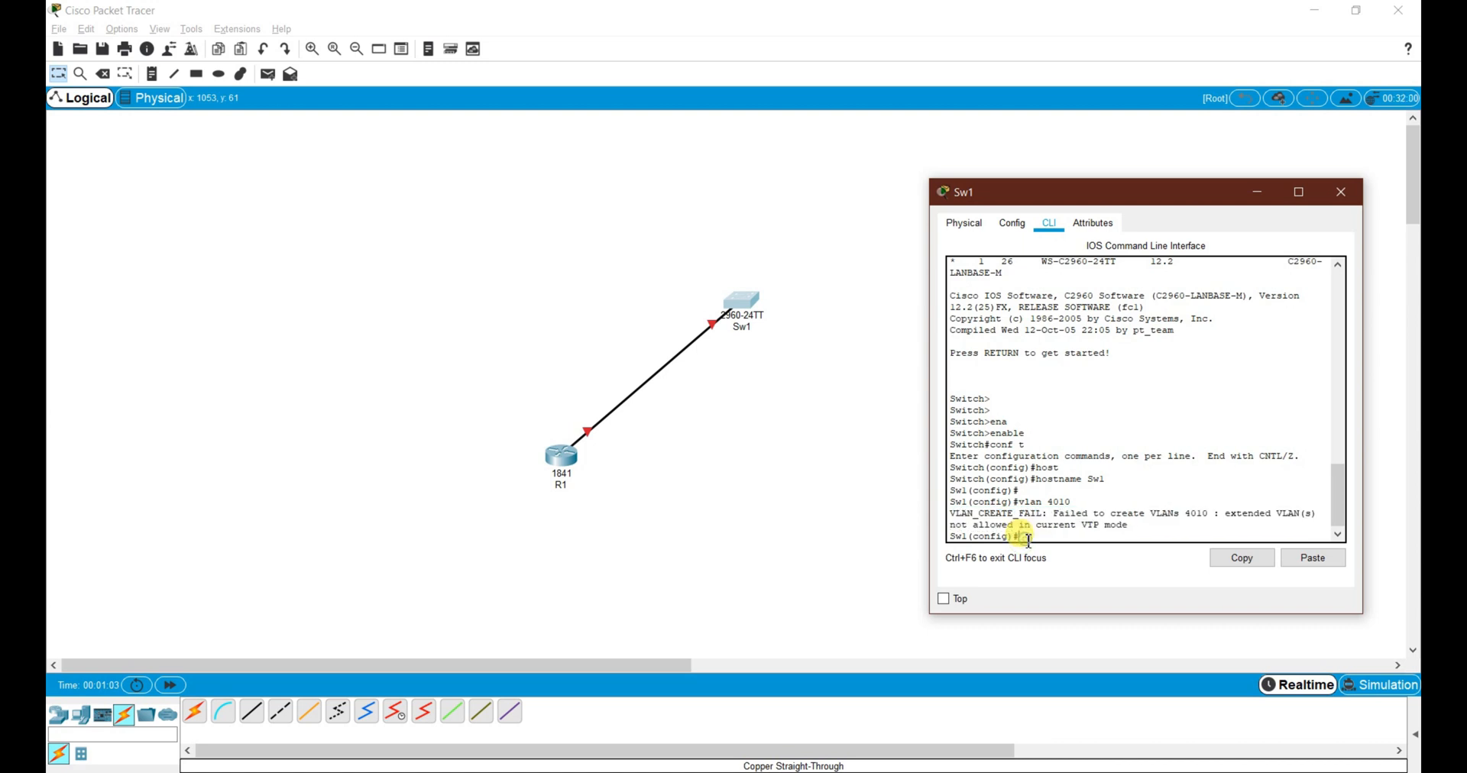
- Set the VTP mode of Sw1 to transparent
{"action": "type", "text": "vtp mode"}
{"action": "key", "text": "Tab"}
{"action": "type", "text": "tr"}
{"action": "key", "text": "Tab"}
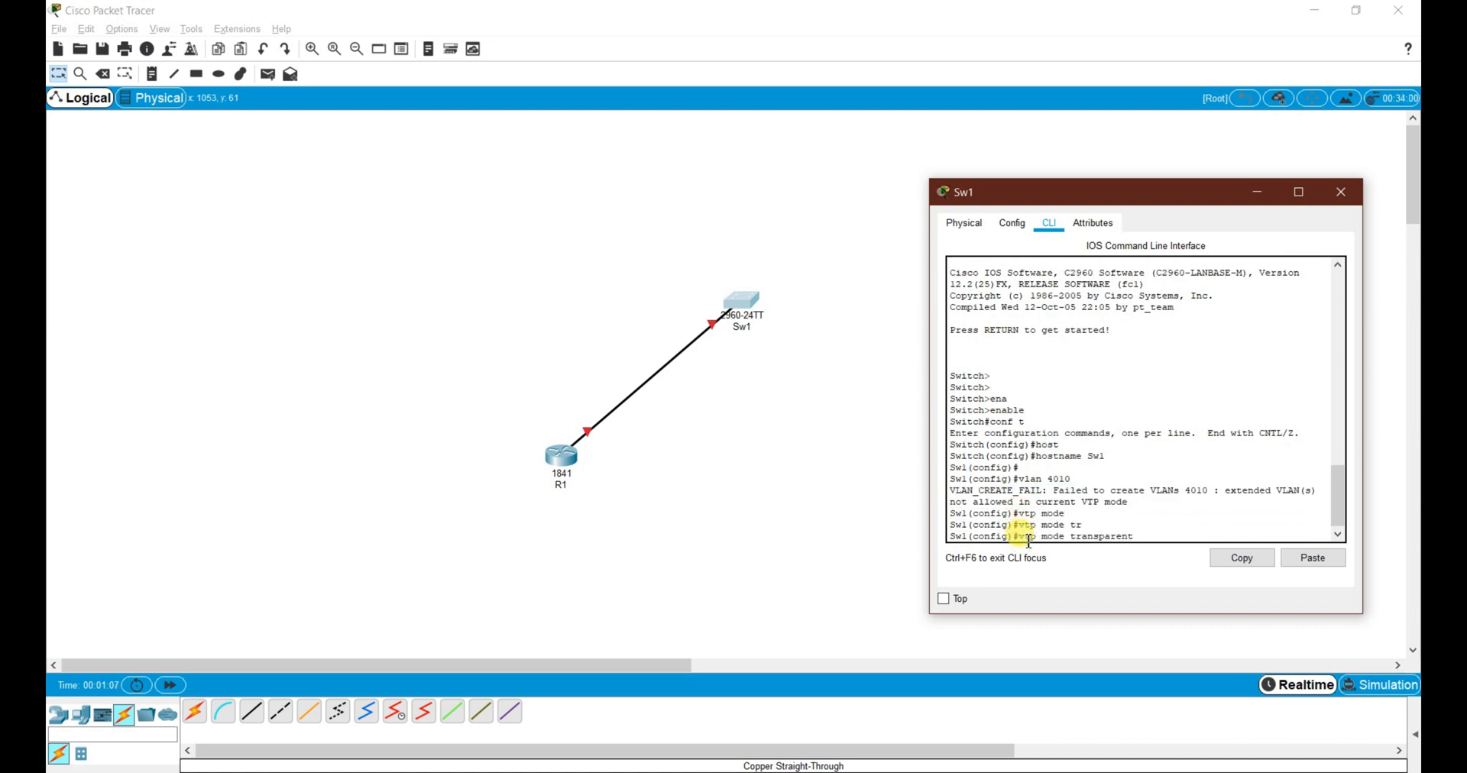
{"action": "key", "text": "Return"}
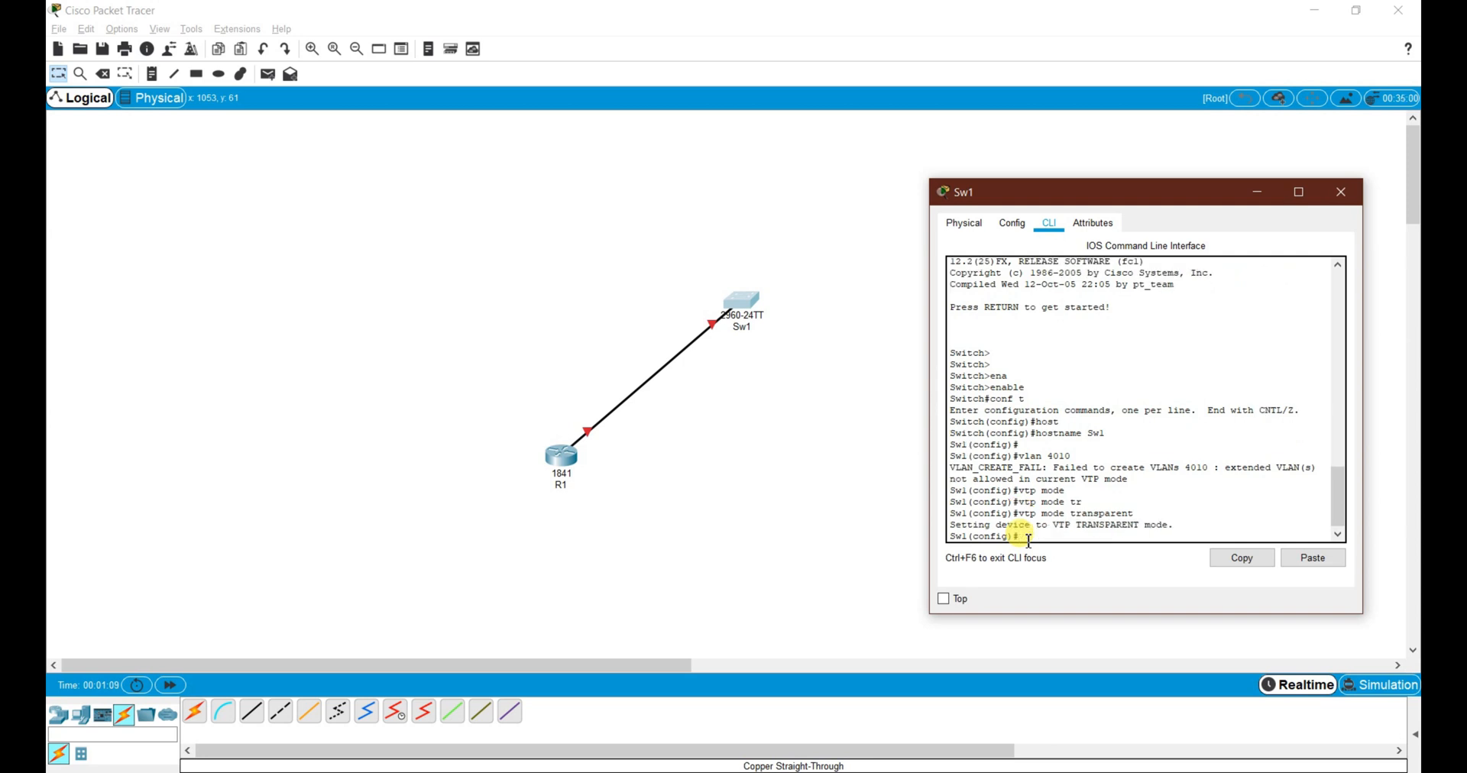
- Create VLAN 4010 on Sw1 and return to privileged EXEC mode
{"action": "key", "text": "Up"}
{"action": "key", "text": "Up"}
{"action": "key", "text": "Return"}
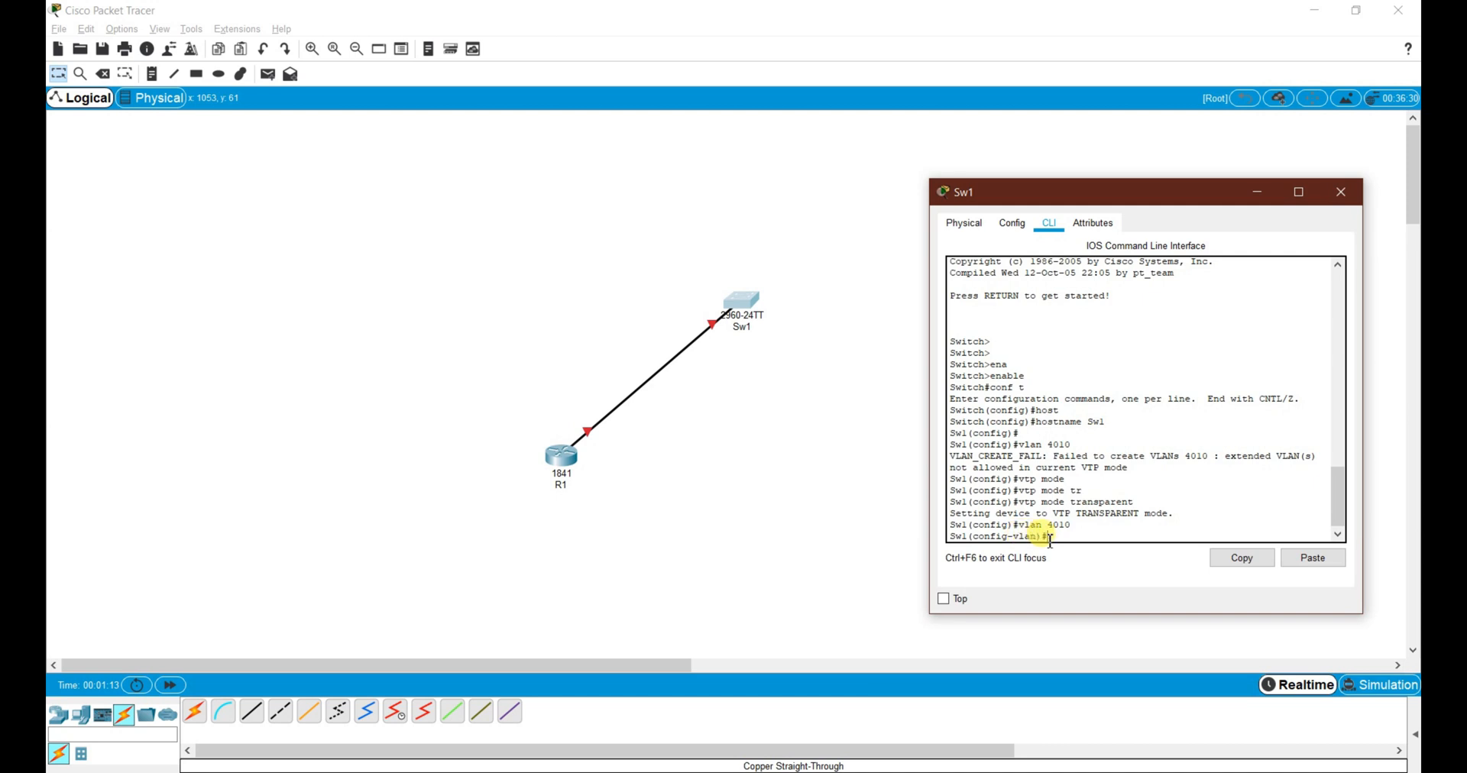
{"action": "left_click_drag", "start_coordinate": [1177, 514], "coordinate": [1072, 528]}
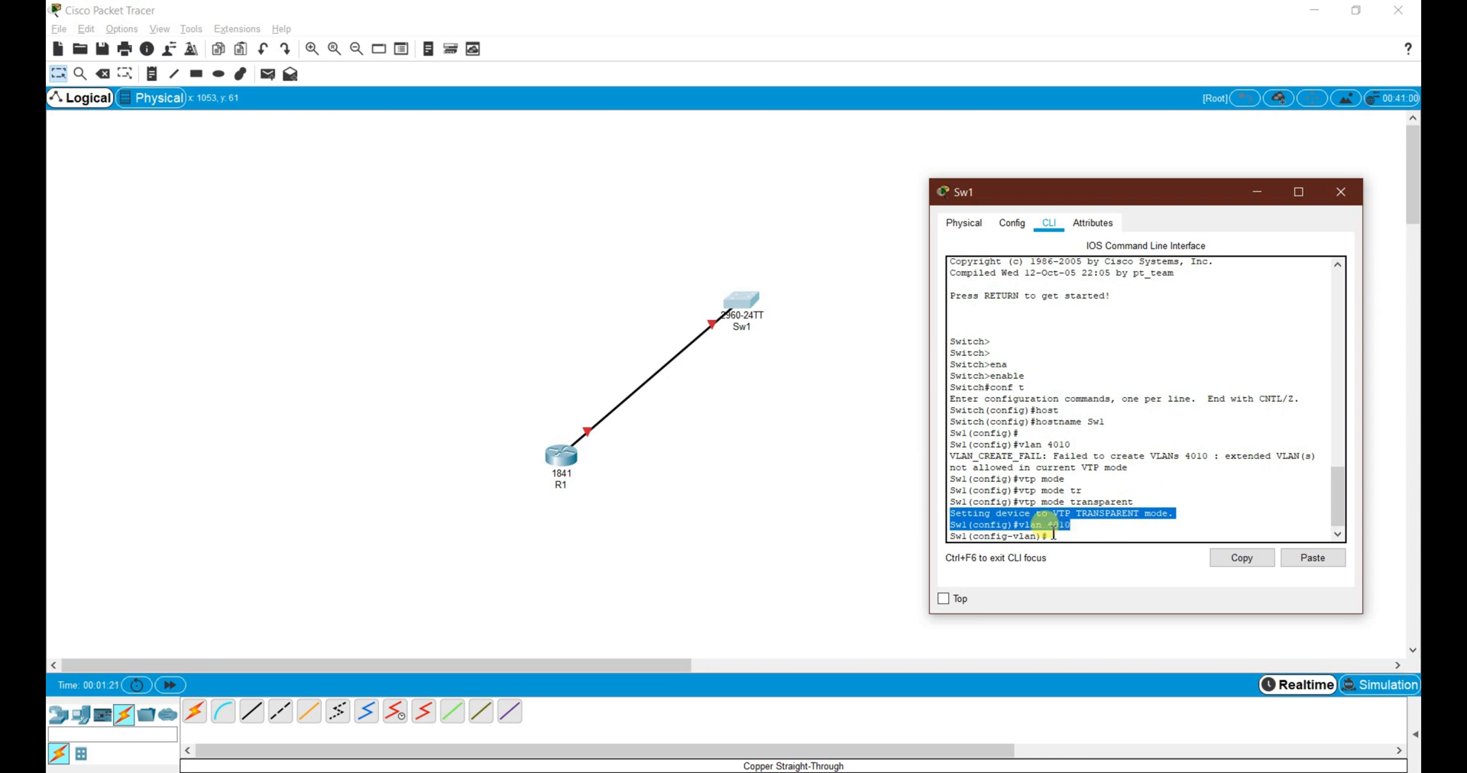
{"action": "left_click", "coordinate": [1074, 537]}
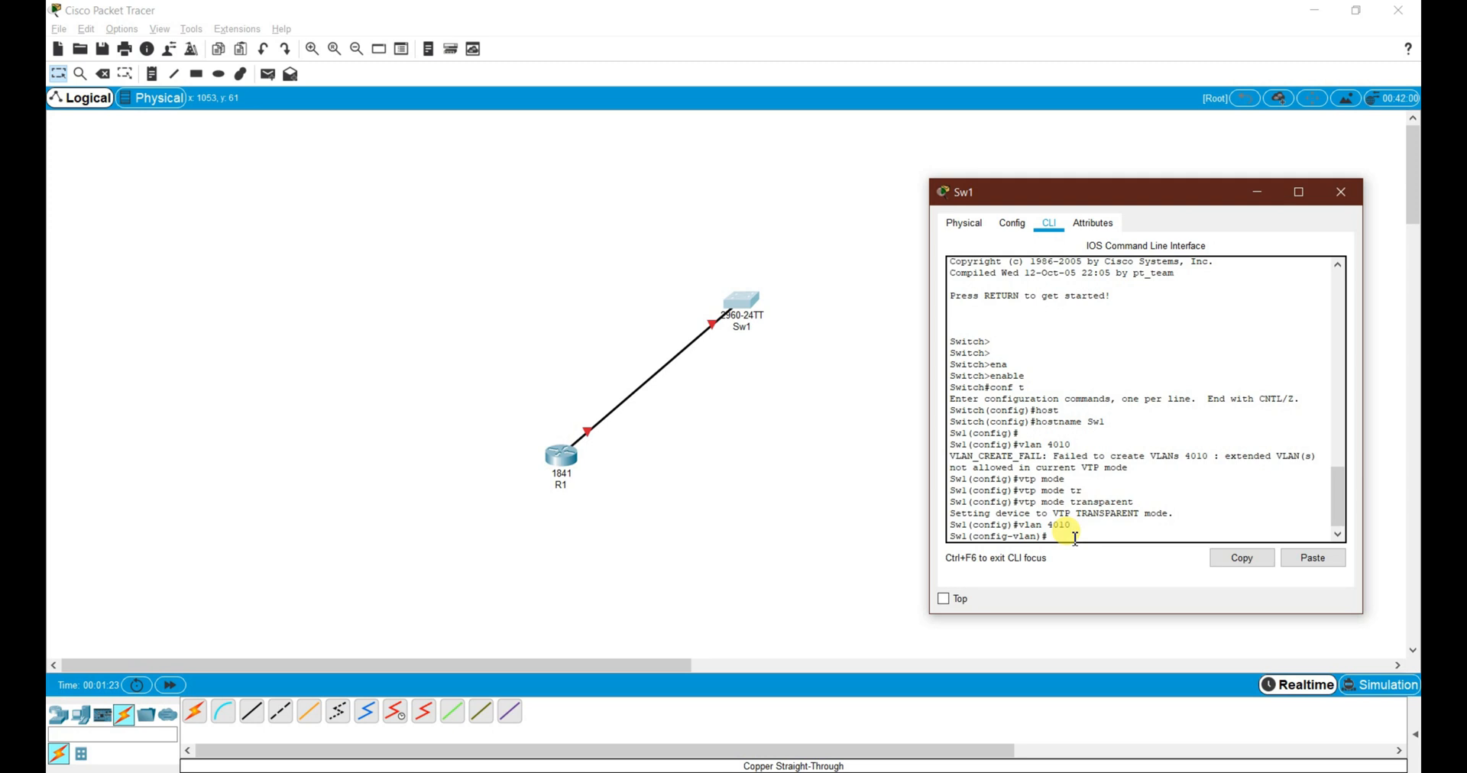
{"action": "key", "text": "Return"}
{"action": "type", "text": "en"}
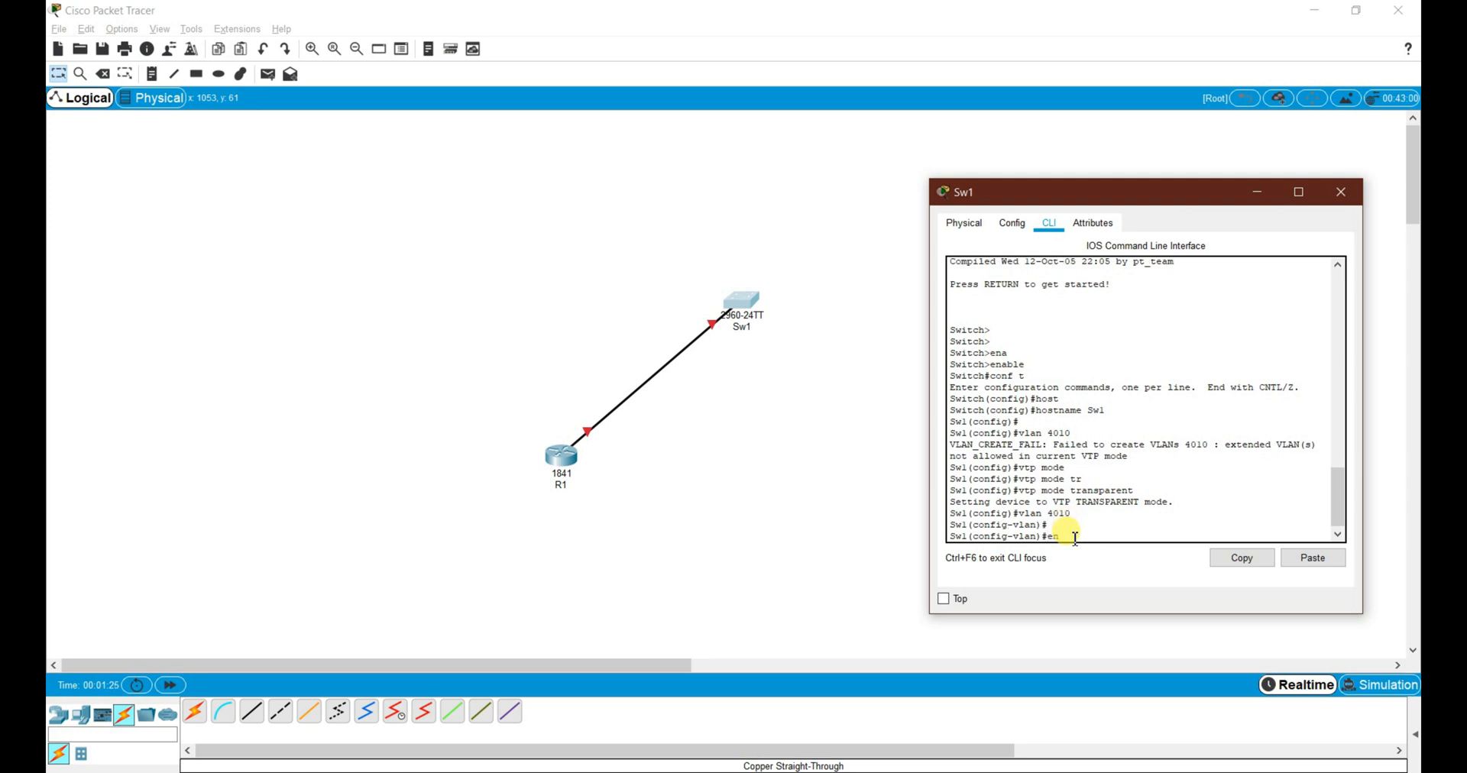
{"action": "type", "text": "d"}
{"action": "key", "text": "Return"}
- Enter configuration for Sw1's interface fa0/2 and set its switchport mode to access
{"action": "type", "text": "conf t"}
{"action": "key", "text": "Return"}
{"action": "type", "text": "int fa0/2"}
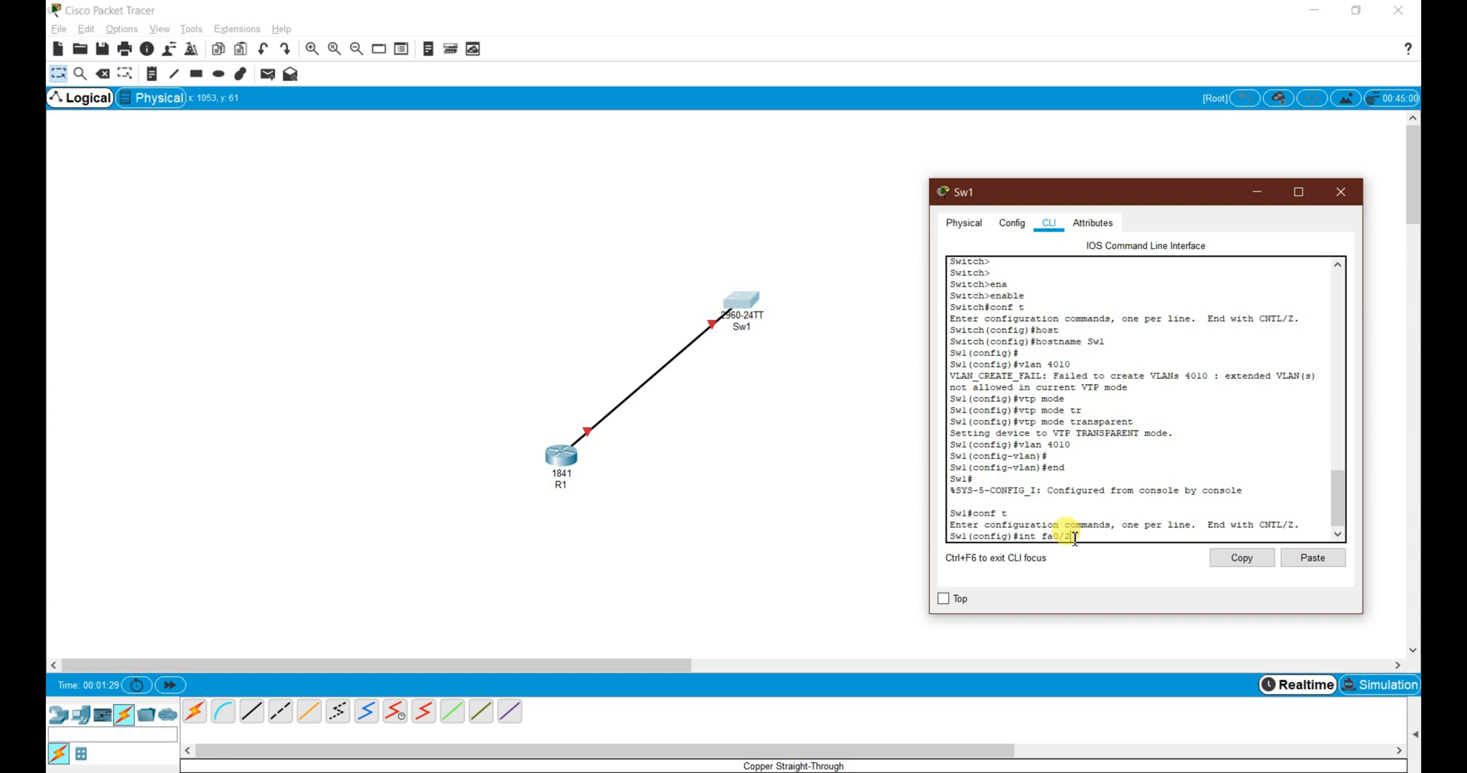
{"action": "key", "text": "Return"}
{"action": "key", "text": "Return"}
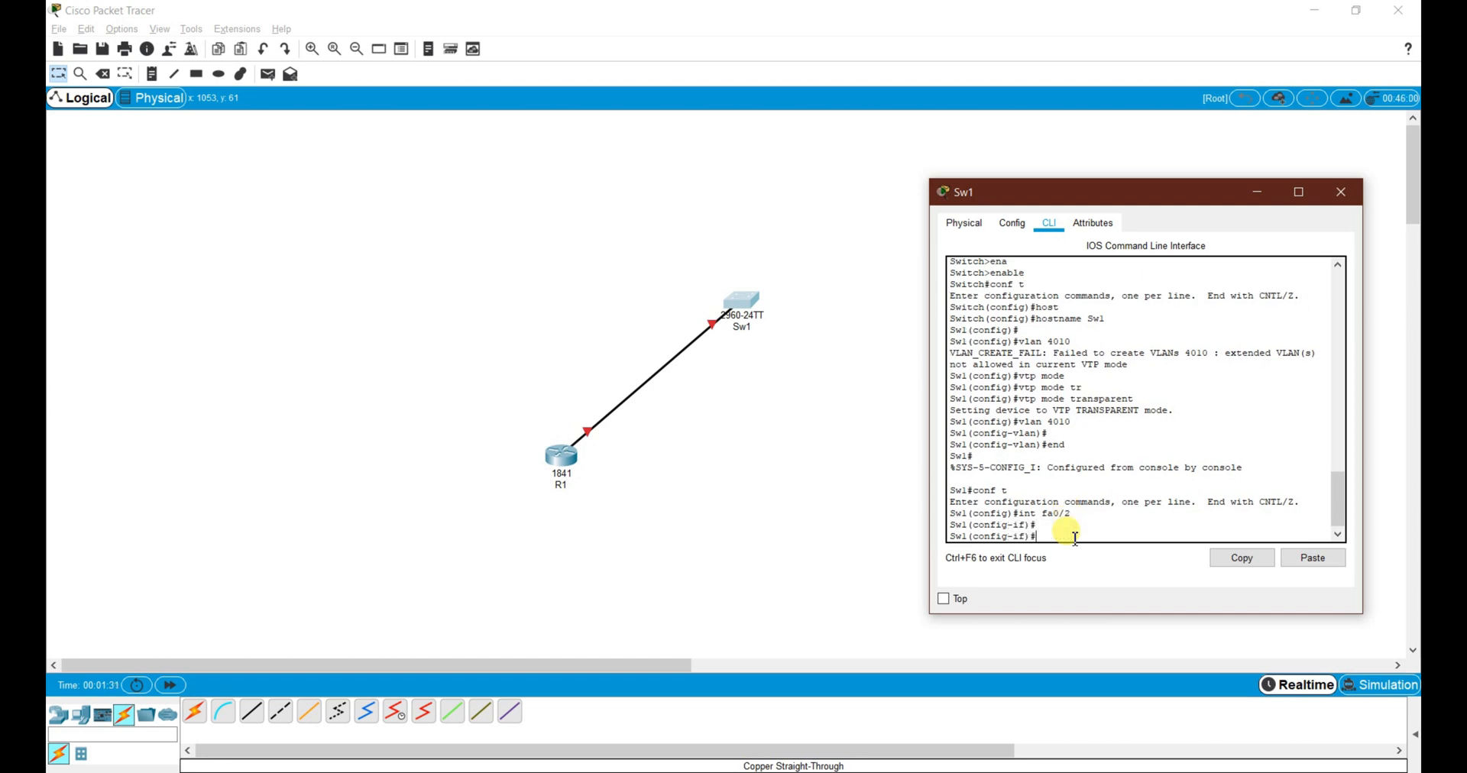
{"action": "type", "text": "sw"}
{"action": "key", "text": "Tab"}
{"action": "type", "text": "mode"}
{"action": "key", "text": "Tab"}
{"action": "type", "text": "acc"}
{"action": "key", "text": "Tab"}
{"action": "key", "text": "Return"}
- Assign Sw1's interface fa0/2 to access VLAN 4010 and end the configuration
{"action": "type", "text": "sw"}
{"action": "key", "text": "Tab"}
{"action": "type", "text": "acc"}
{"action": "key", "text": "Tab"}
{"action": "type", "text": "vlan 4010"}
{"action": "key", "text": "Return"}
{"action": "type", "text": "end"}
{"action": "key", "text": "Return"}
- List the VLANs on Sw1 and check the port assigned to VLAN 4010
{"action": "key", "text": "Return"}
{"action": "type", "text": "sh vlan"}
{"action": "key", "text": "Return"}
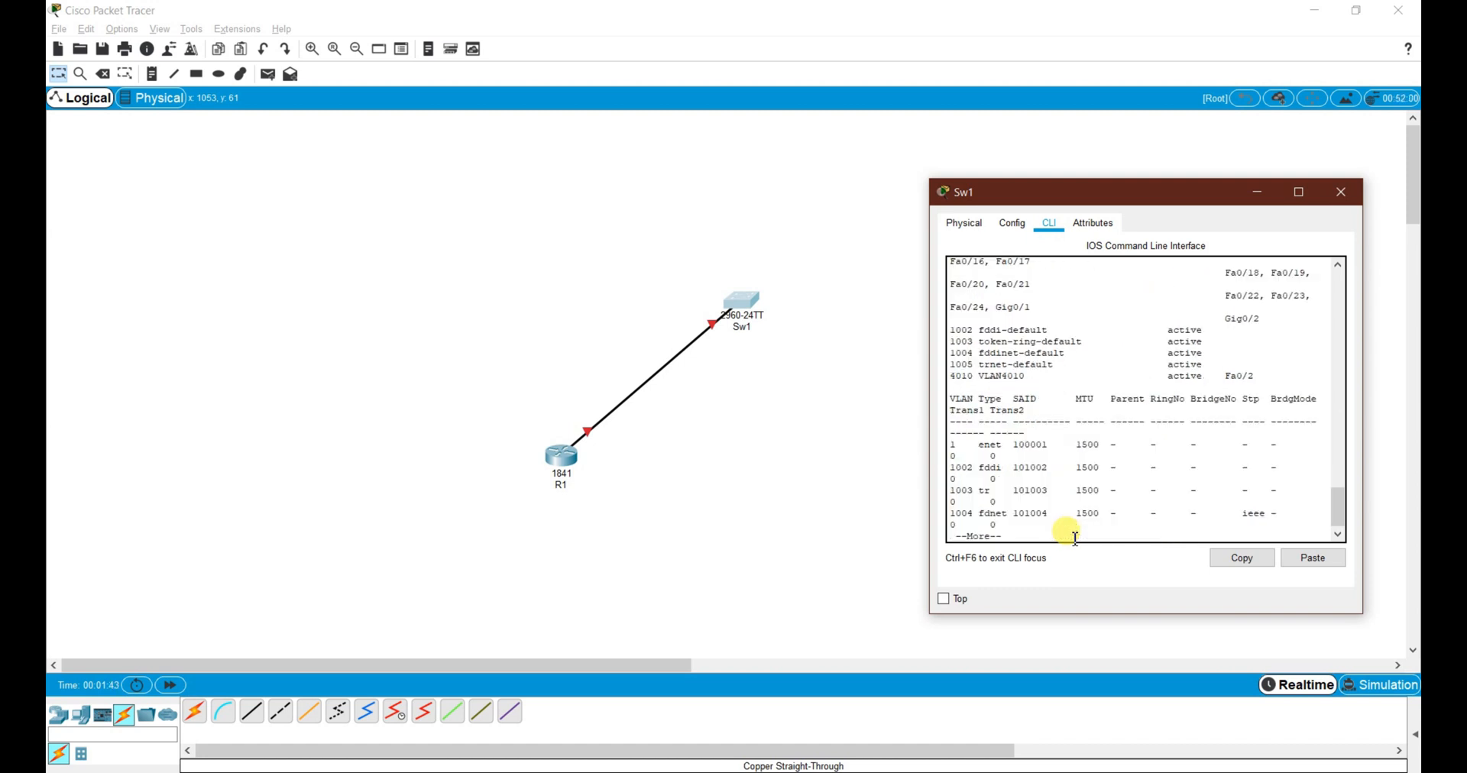
{"action": "left_click_drag", "start_coordinate": [1286, 380], "coordinate": [952, 376]}
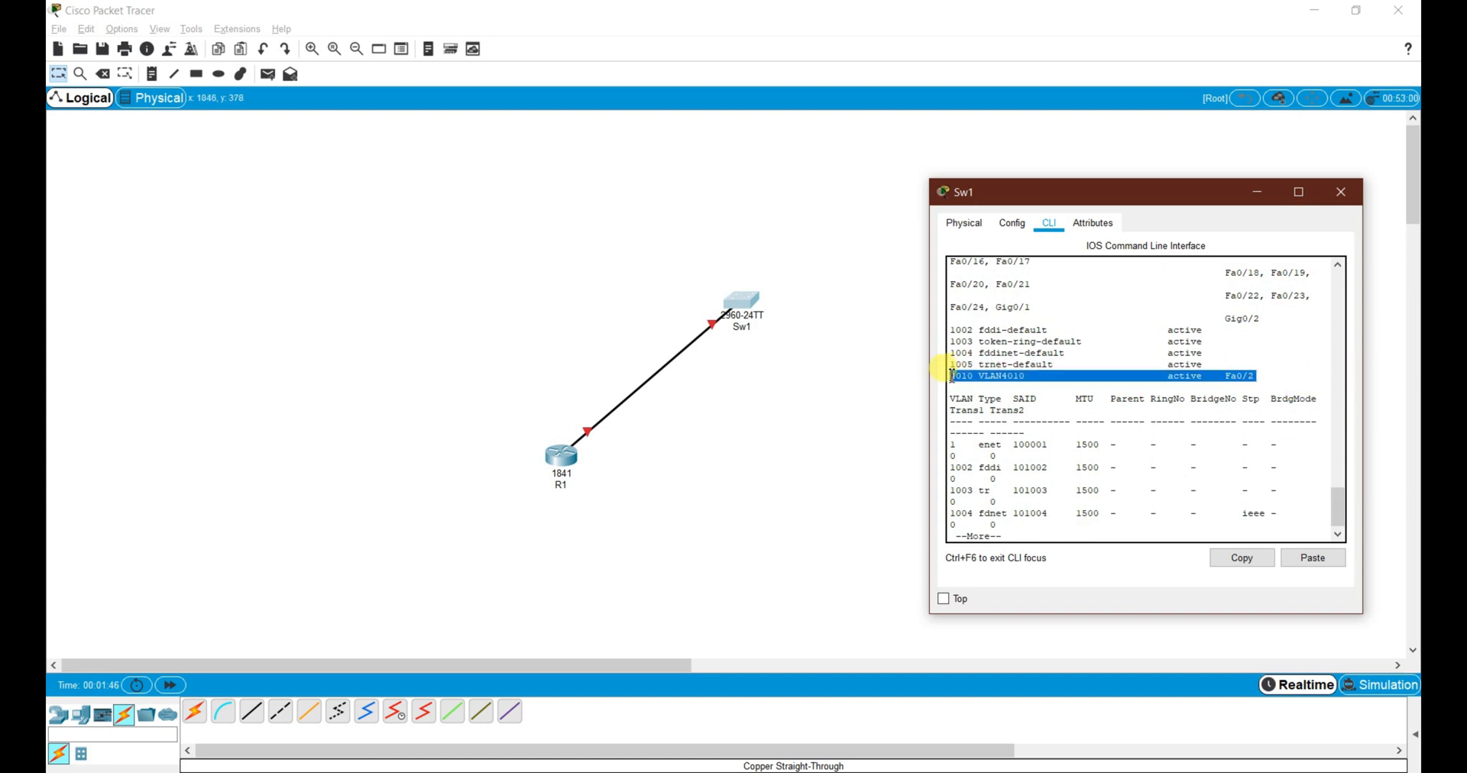
{"action": "left_click", "coordinate": [1078, 541]}
{"action": "key", "text": "Return"}
{"action": "key", "text": "Return"}
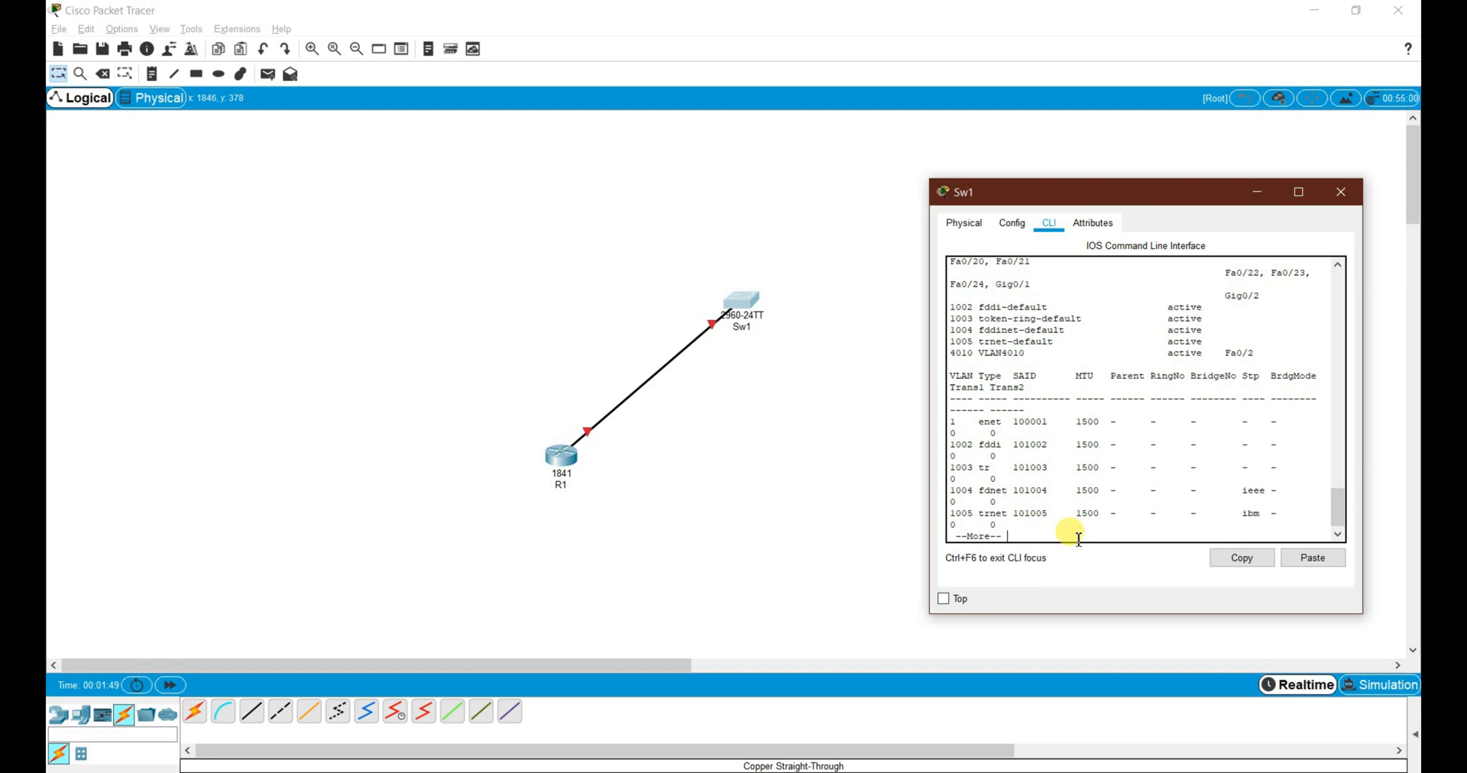
- Show the brief IP interface summary on Sw1 and read through to its end
{"action": "type", "text": "s"}
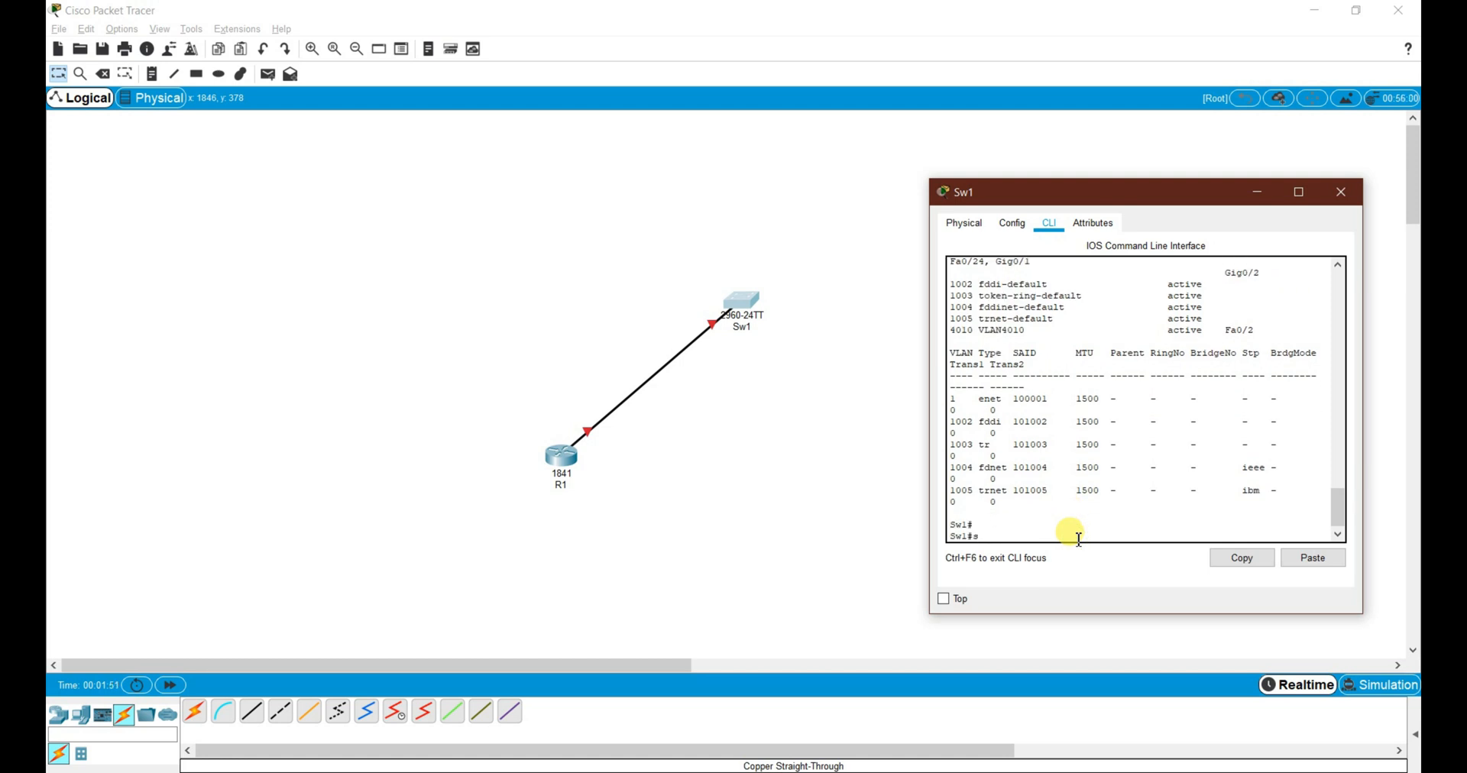
{"action": "type", "text": "h ip int br"}
{"action": "key", "text": "Return"}
{"action": "key", "text": "Return"}
{"action": "key", "text": "Return"}
{"action": "key", "text": "Return"}
{"action": "key", "text": "Return"}
{"action": "key", "text": "Return"}
{"action": "key", "text": "Return"}
{"action": "key", "text": "Return"}
{"action": "key", "text": "Return"}
{"action": "key", "text": "Return"}
{"action": "key", "text": "Return"}
{"action": "key", "text": "Return"}
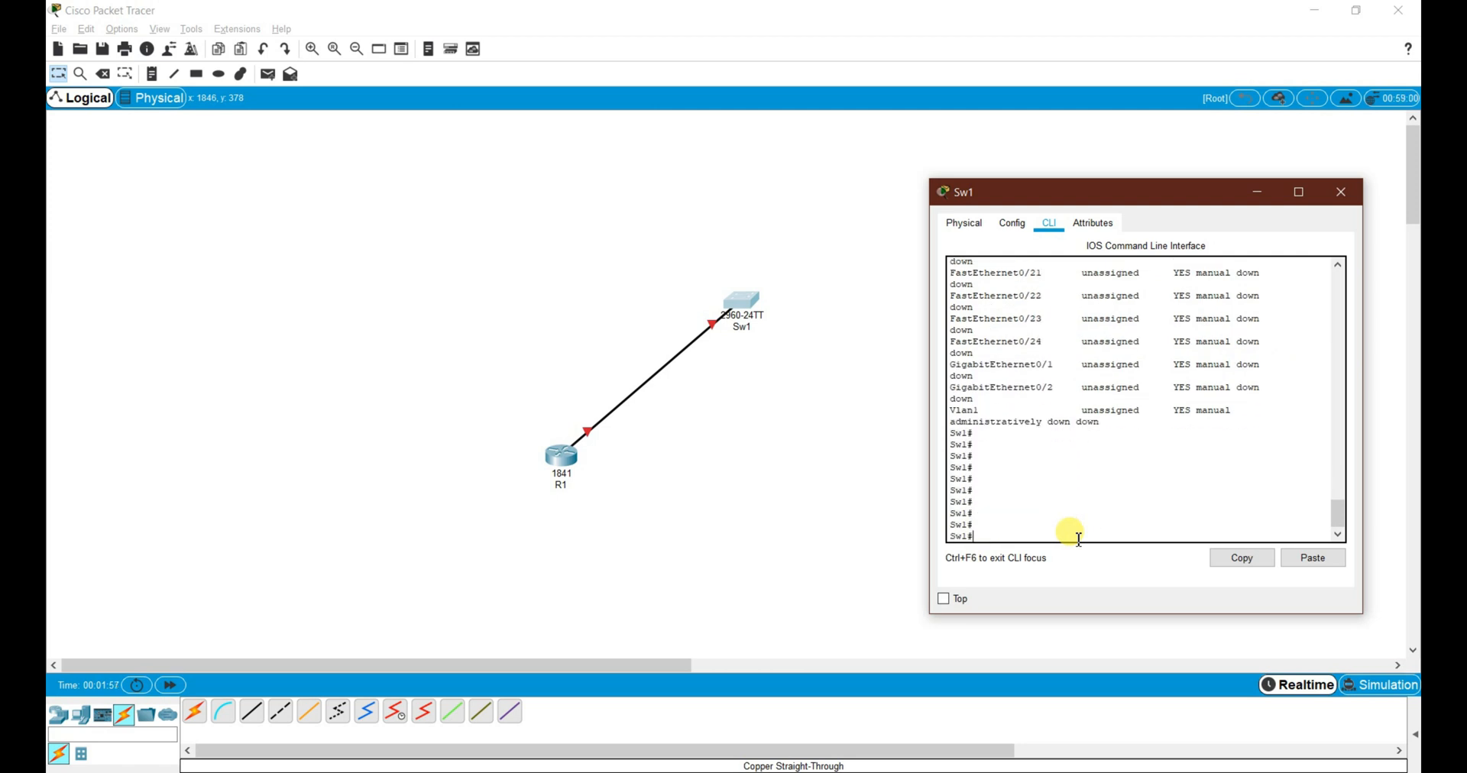
{"action": "key", "text": "Return"}
{"action": "key", "text": "Return"}
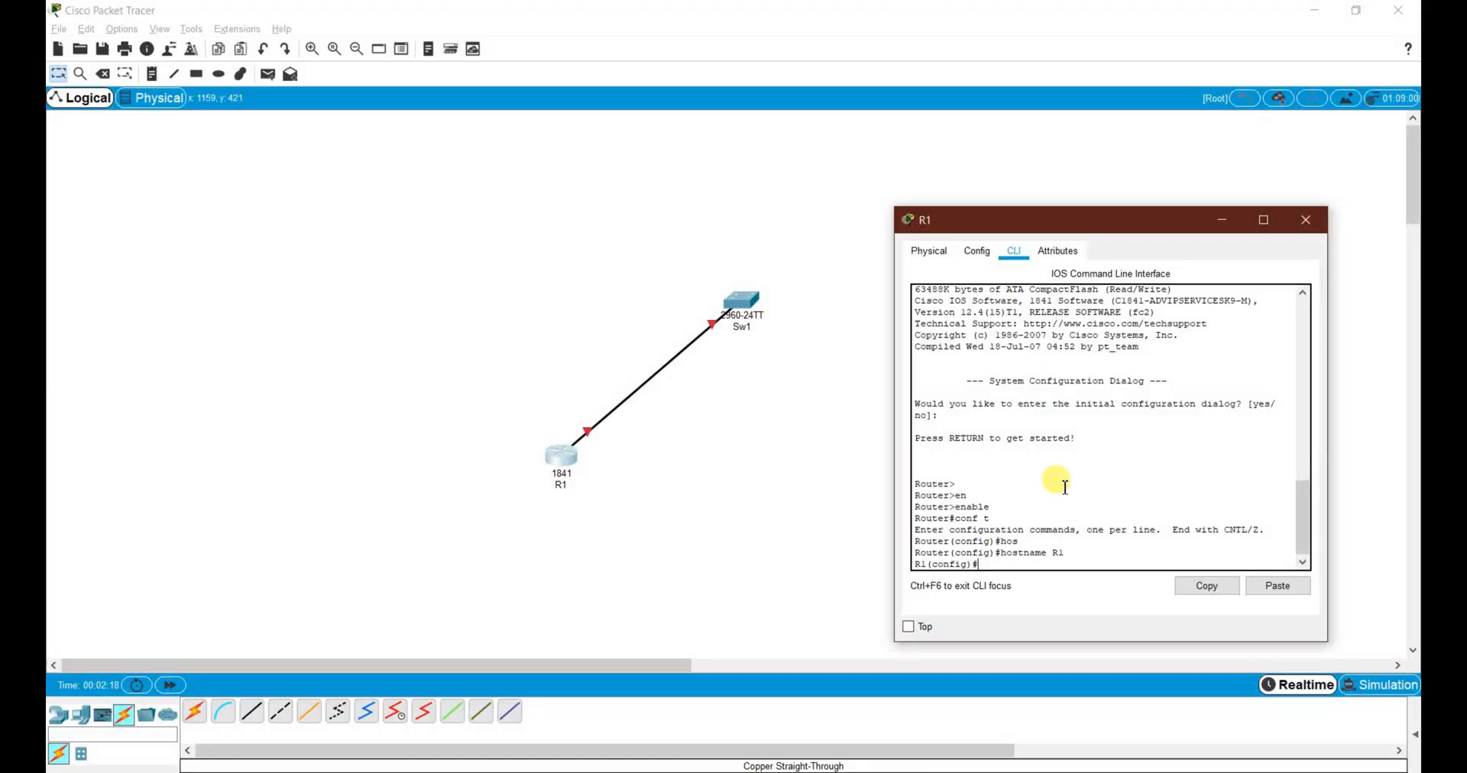
- Assign IP address 172.16.0.1 with mask 255.255.255.224 to R1's interface fa0/0
{"action": "key", "text": "Return"}
{"action": "key", "text": "Return"}
{"action": "type", "text": "int f"}
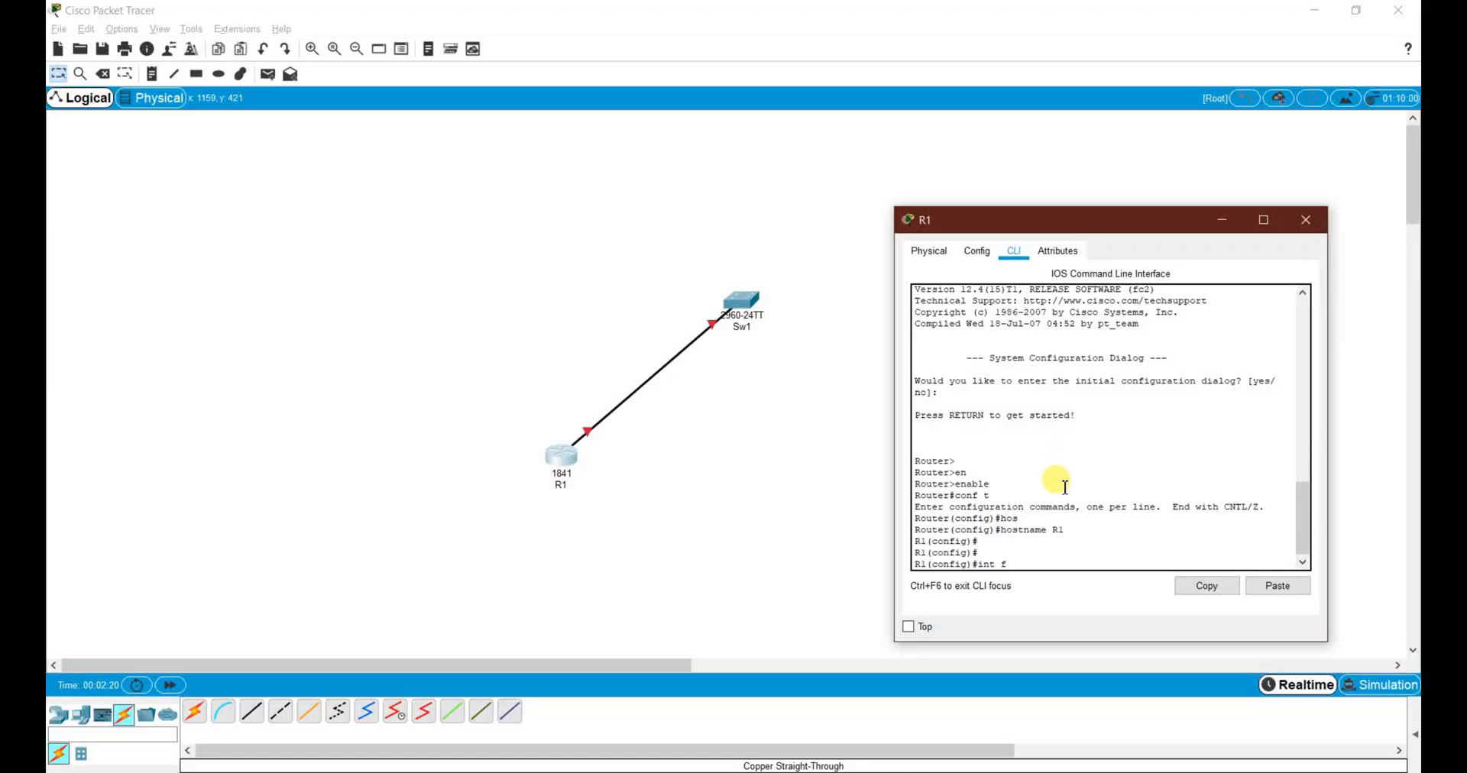
{"action": "type", "text": "a 0/0"}
{"action": "key", "text": "Return"}
{"action": "type", "text": "ip add"}
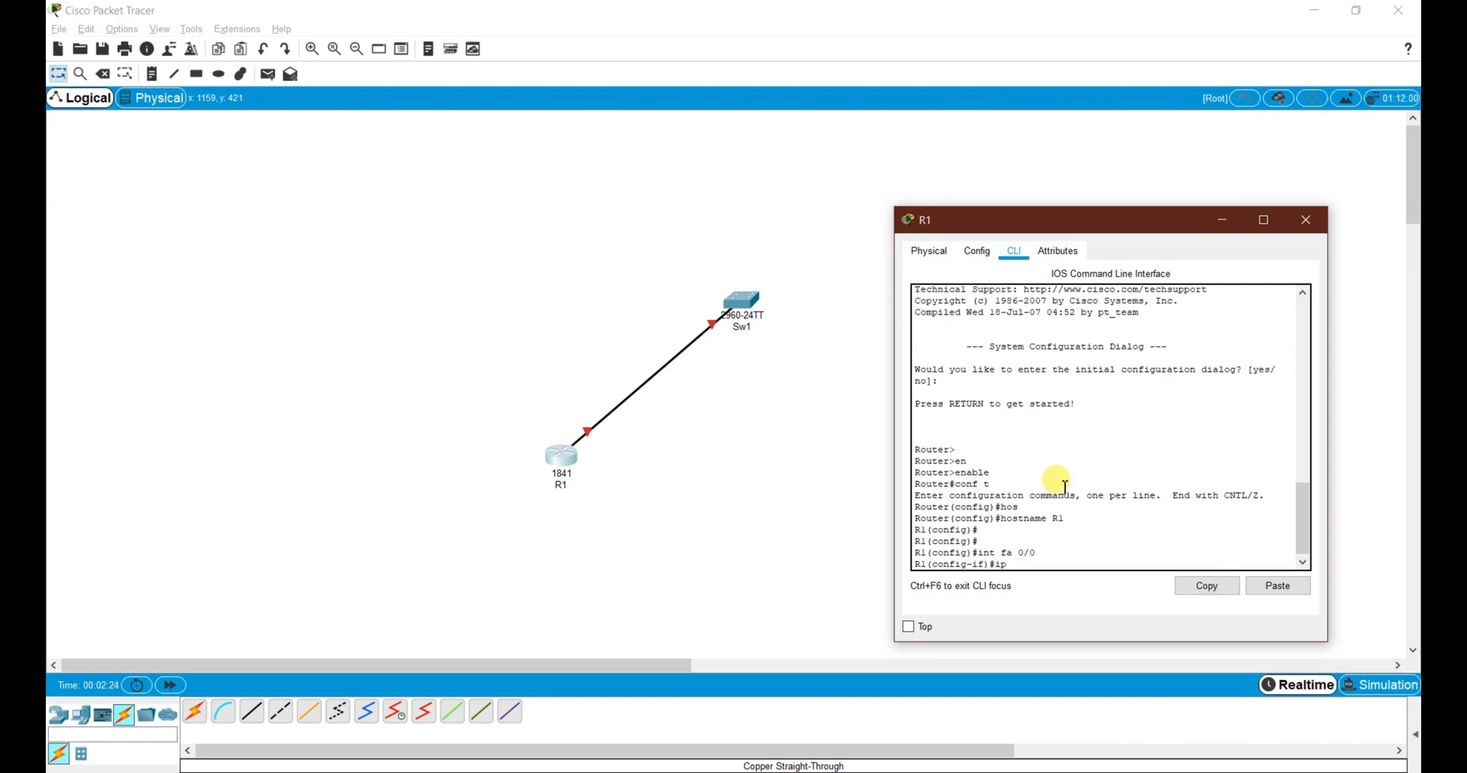
{"action": "key", "text": "Tab"}
{"action": "type", "text": "172.1"}
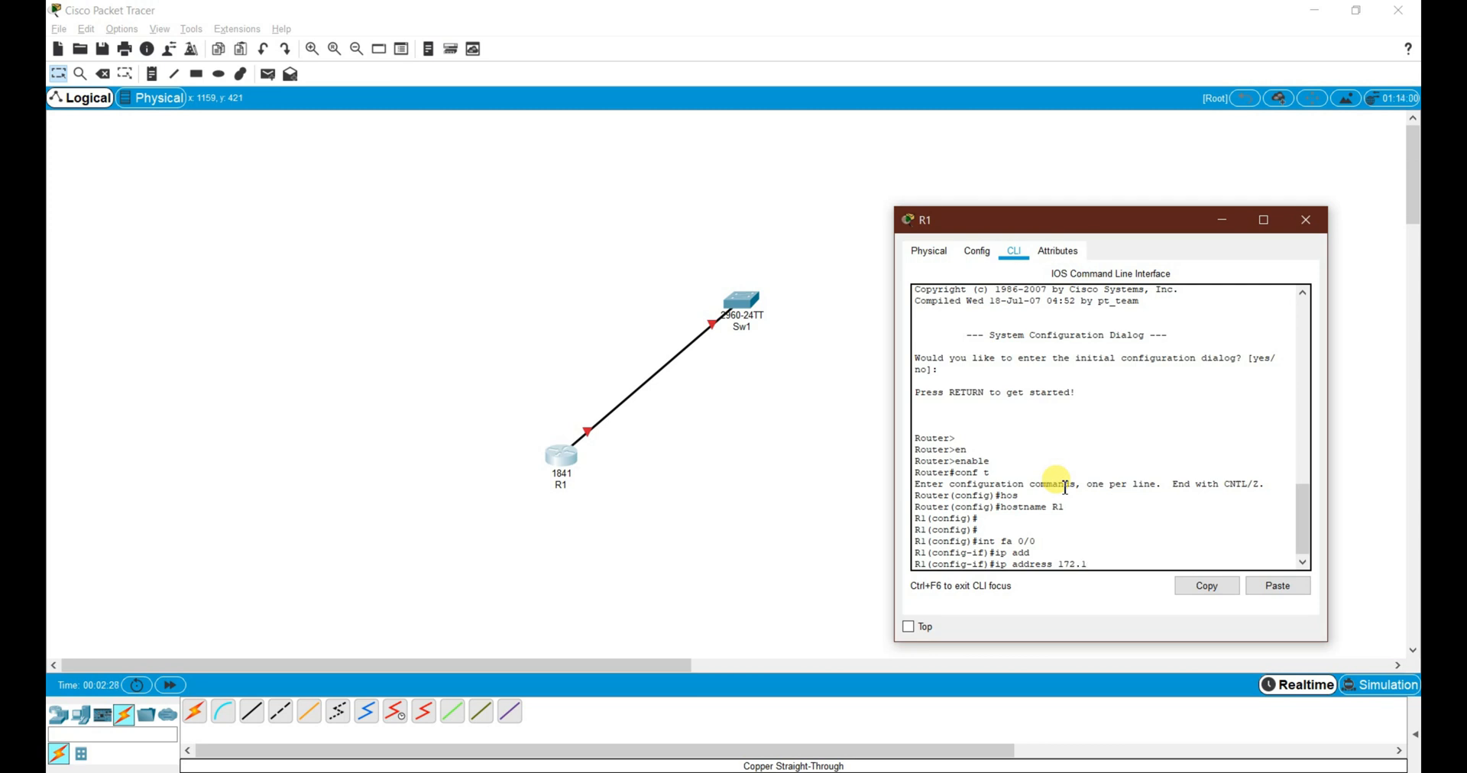
{"action": "type", "text": "6.0.1 255.255.255.224"}
{"action": "key", "text": "Return"}
- Enable R1's interface fa0/0 with no shut and check the resulting link status messages
{"action": "type", "text": "no shut"}
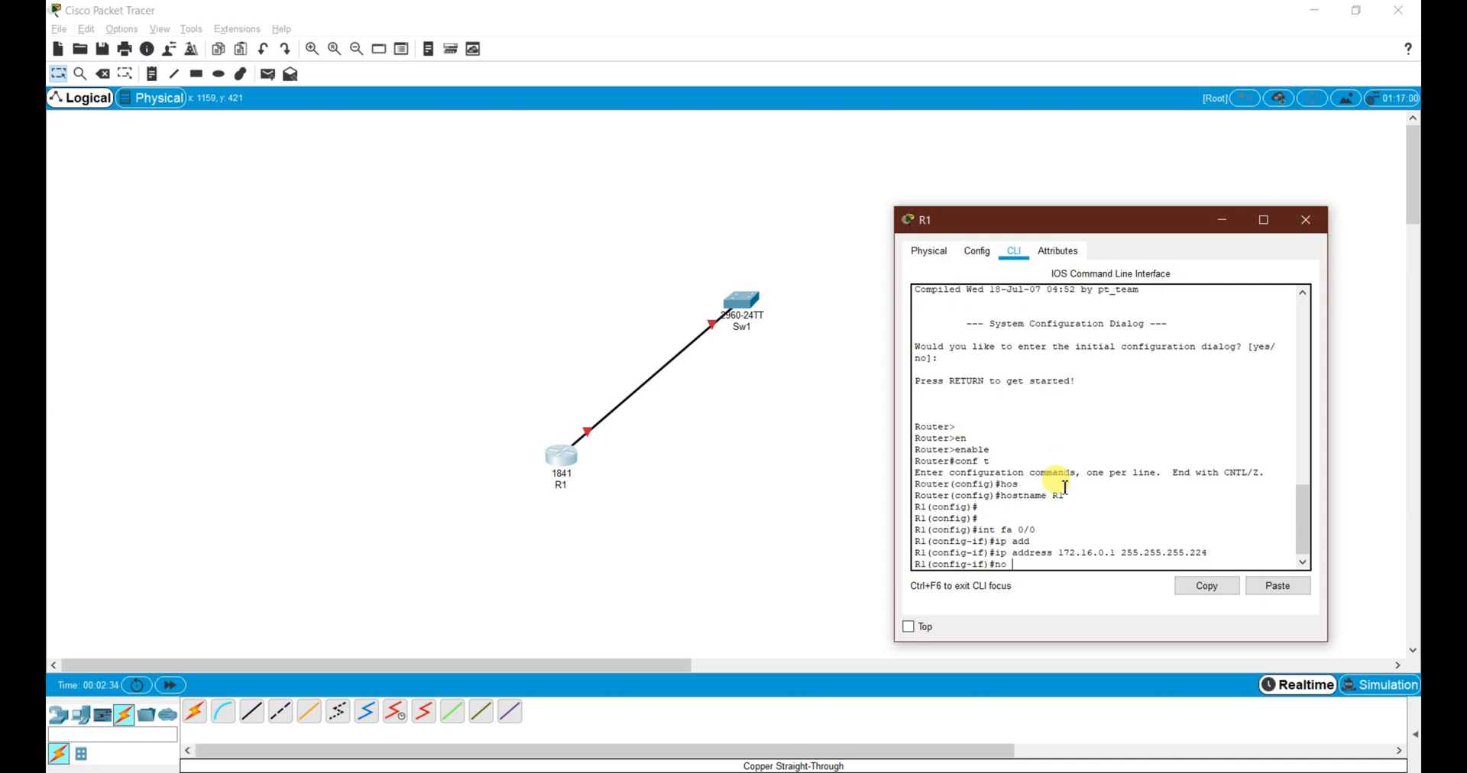
{"action": "key", "text": "Return"}
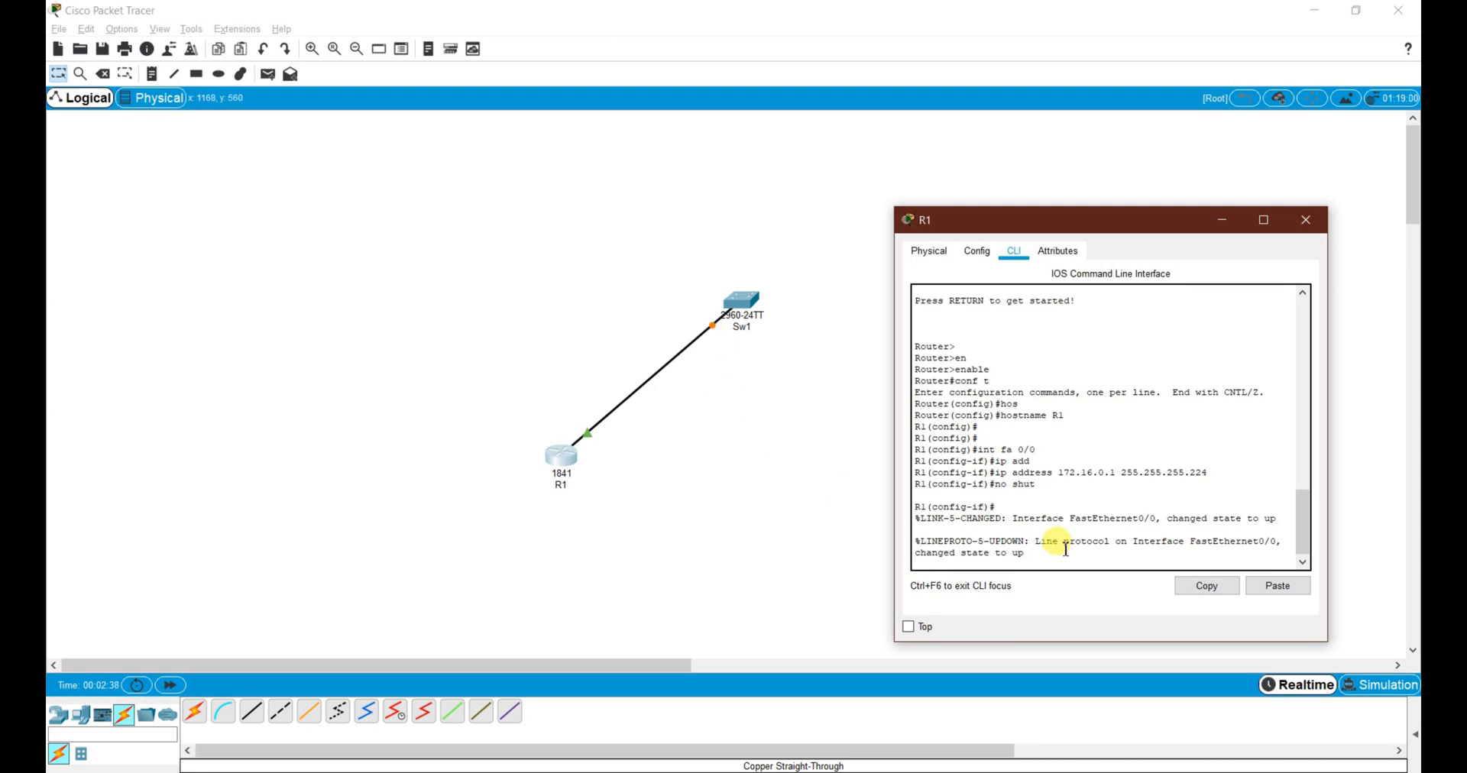
{"action": "left_click_drag", "start_coordinate": [1024, 553], "coordinate": [916, 530]}
{"action": "left_click", "coordinate": [1028, 547]}
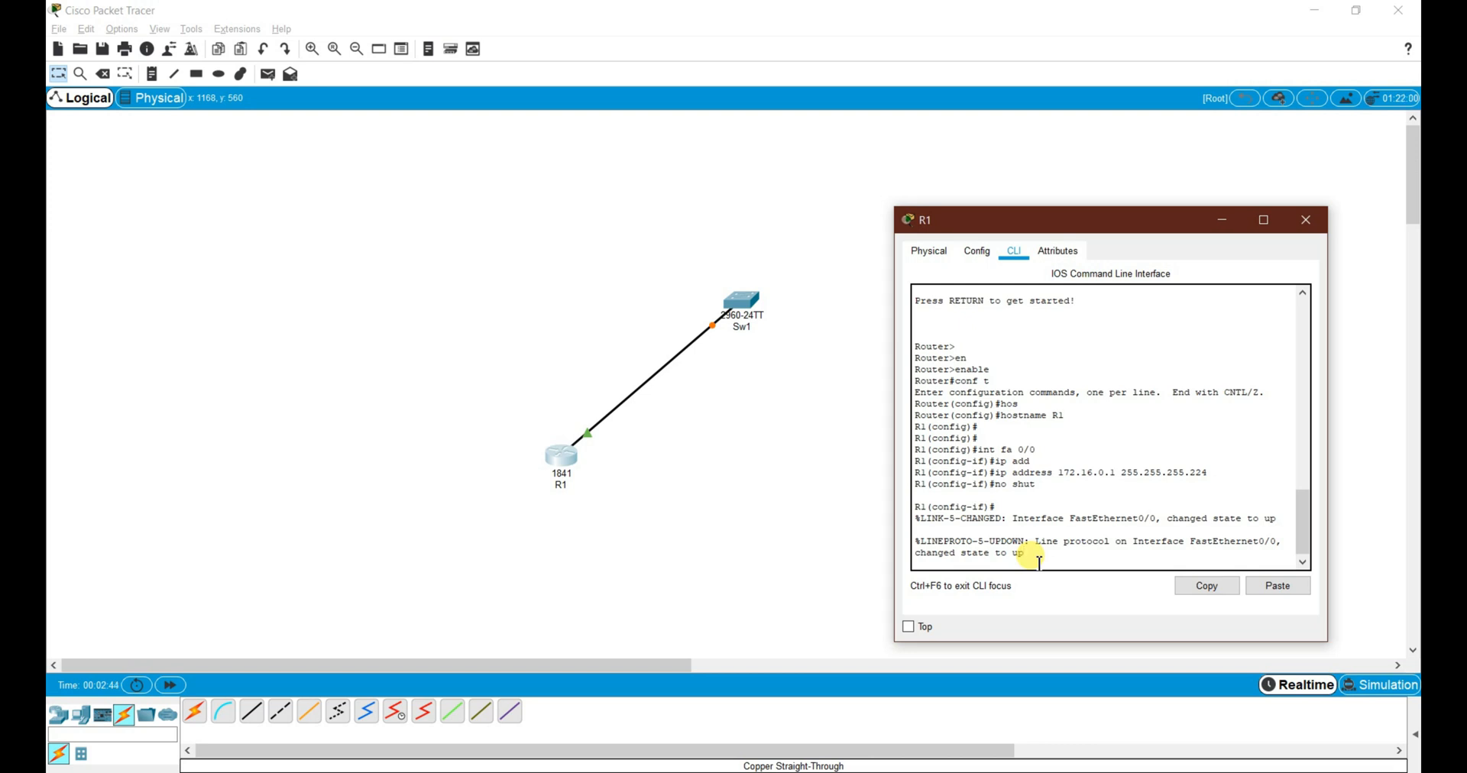
{"action": "key", "text": "Return"}
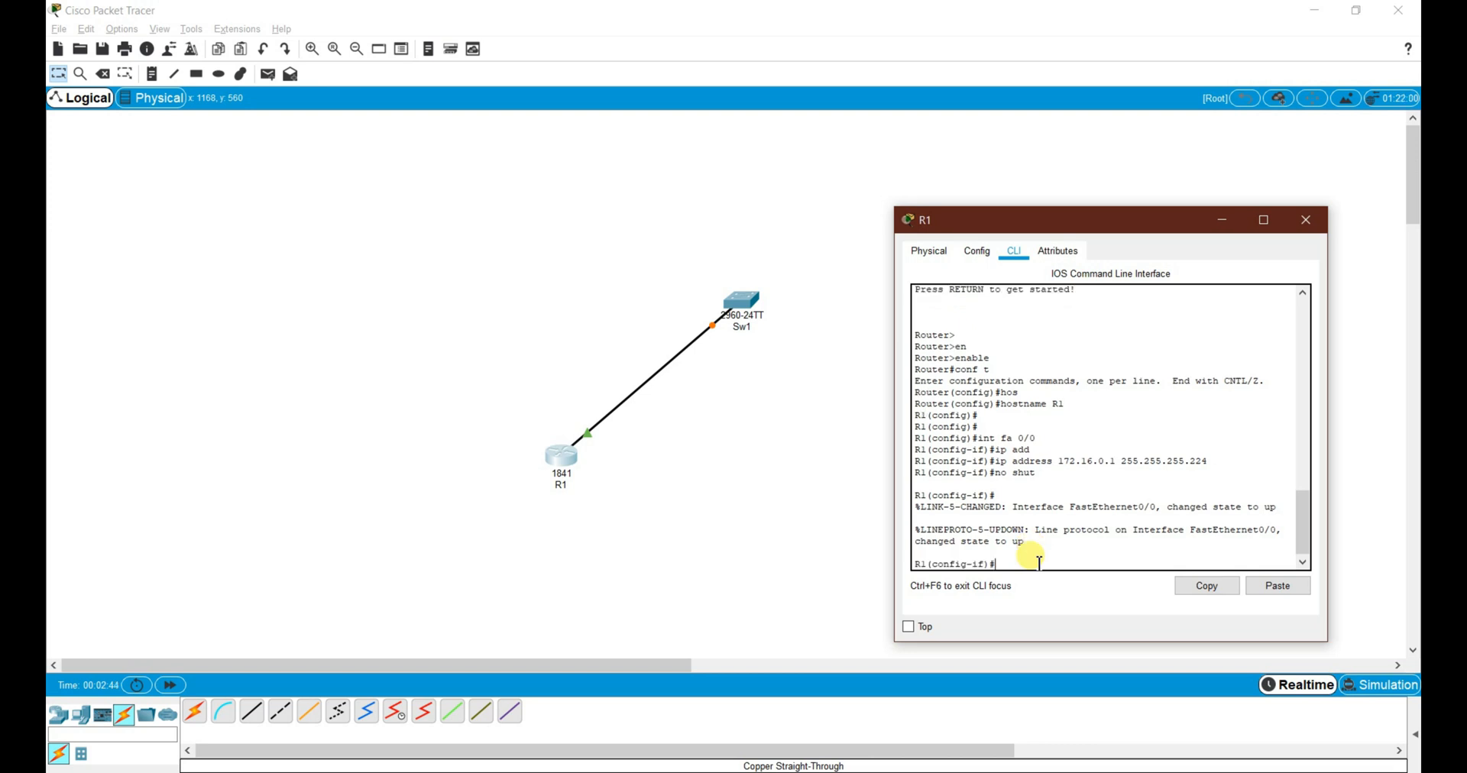
- Return to Sw1's console and enter interface configuration for VLAN 4010
{"action": "left_click", "coordinate": [763, 327]}
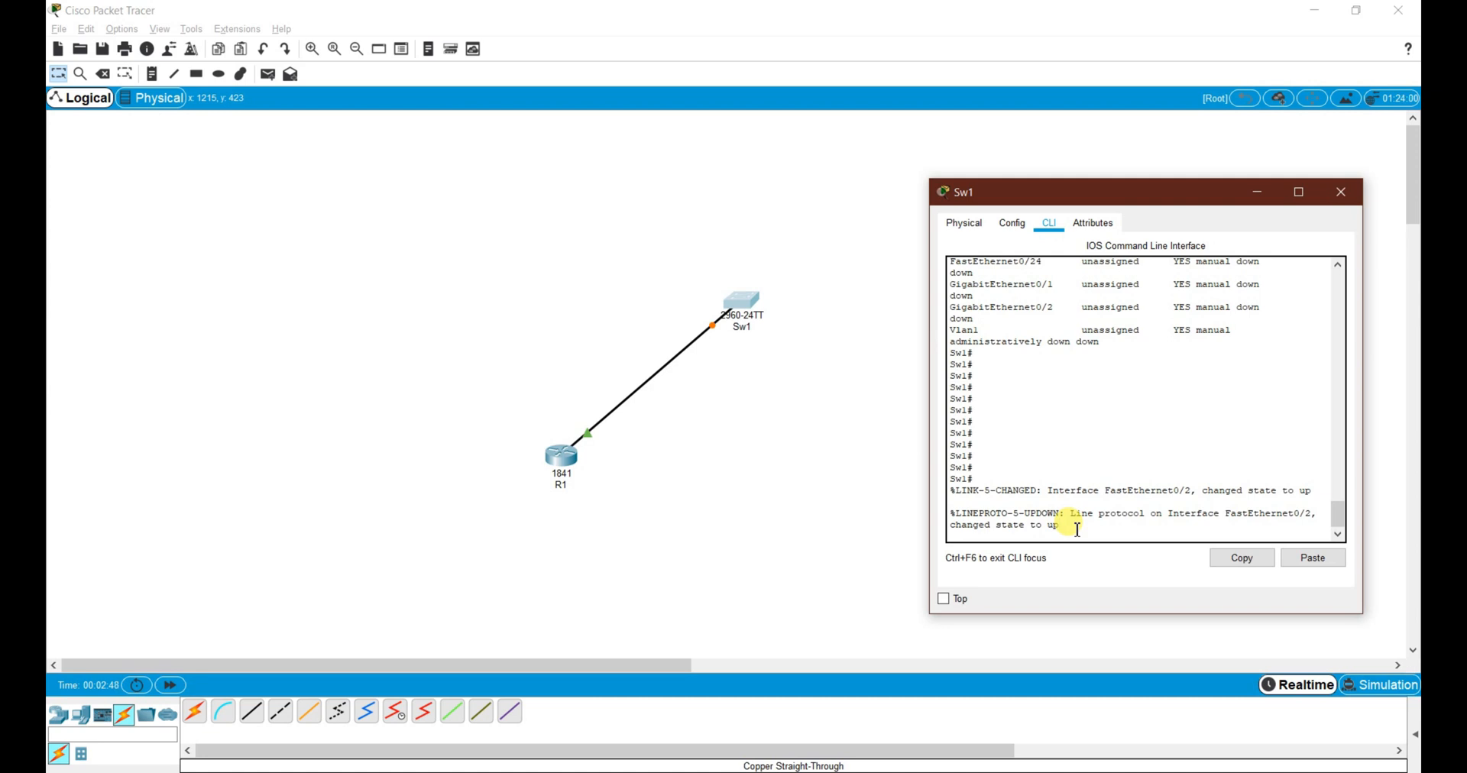
{"action": "key", "text": "Return"}
{"action": "key", "text": "Return"}
{"action": "type", "text": "conf"}
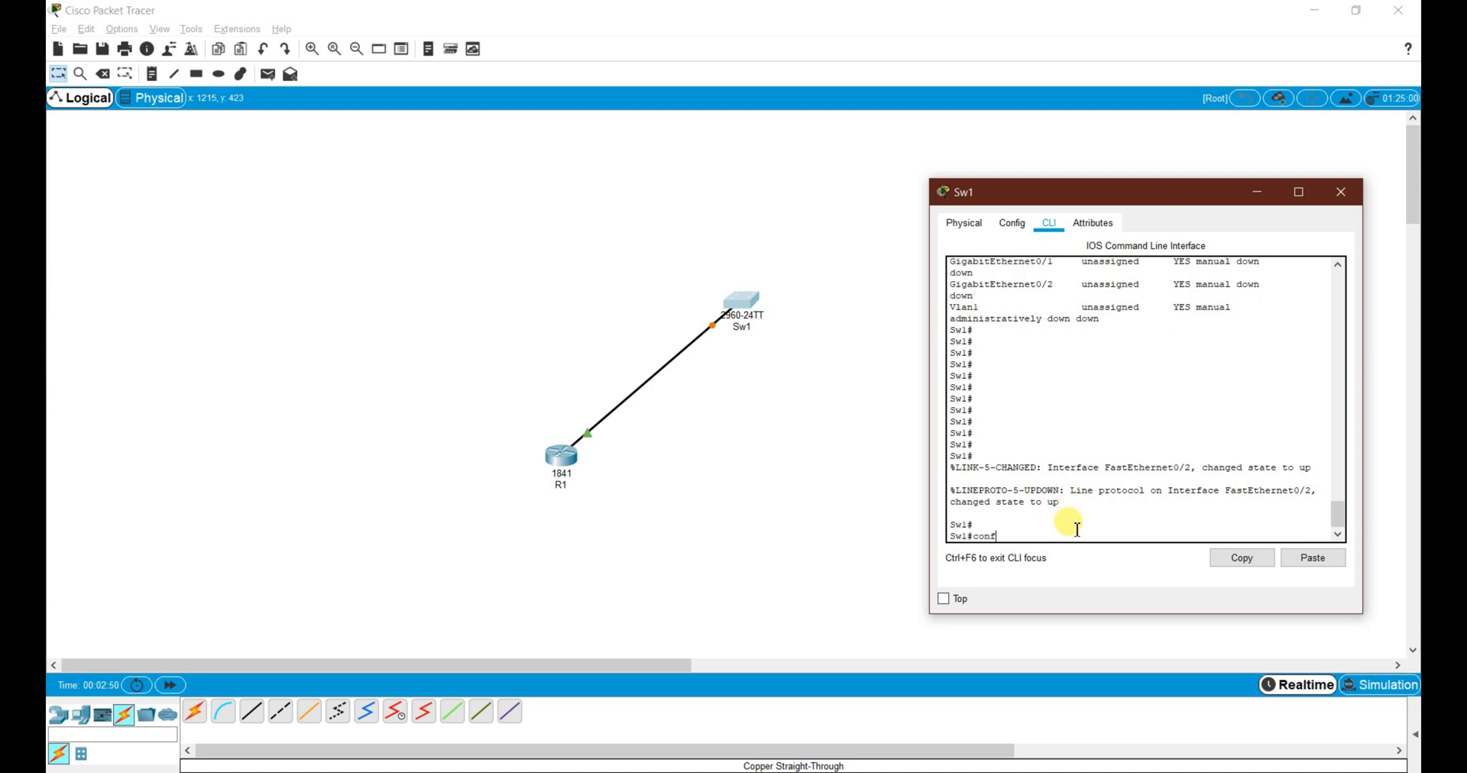
{"action": "type", "text": " t"}
{"action": "key", "text": "Return"}
{"action": "key", "text": "Return"}
{"action": "type", "text": "int vlan 10"}
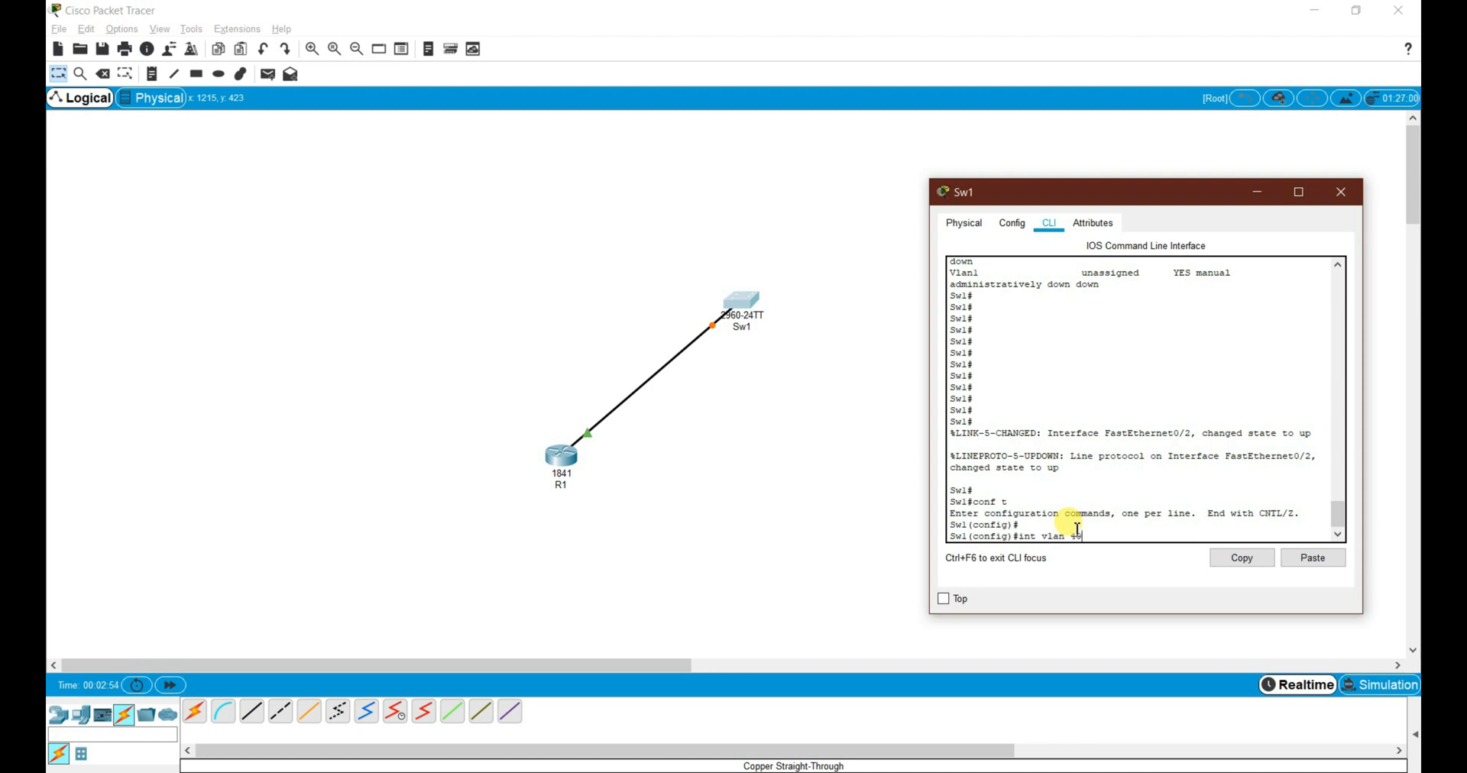
{"action": "type", "text": "10"}
{"action": "key", "text": "Return"}
{"action": "key", "text": "Return"}
{"action": "key", "text": "Return"}
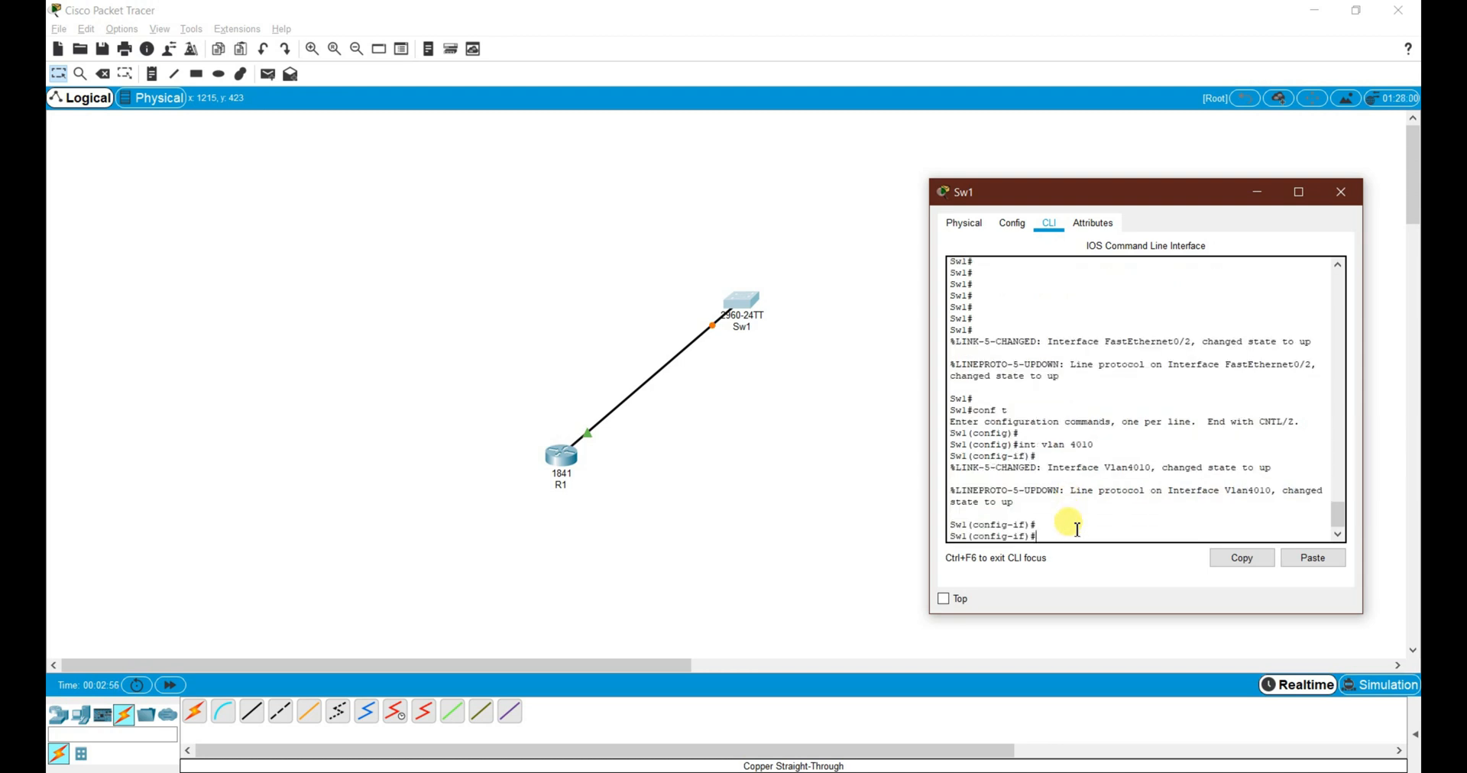
- Assign IP address 172.16.0.2 with mask 255.255.255.224 to Sw1's VLAN 4010 interface
{"action": "type", "text": "ip add"}
{"action": "key", "text": "Tab"}
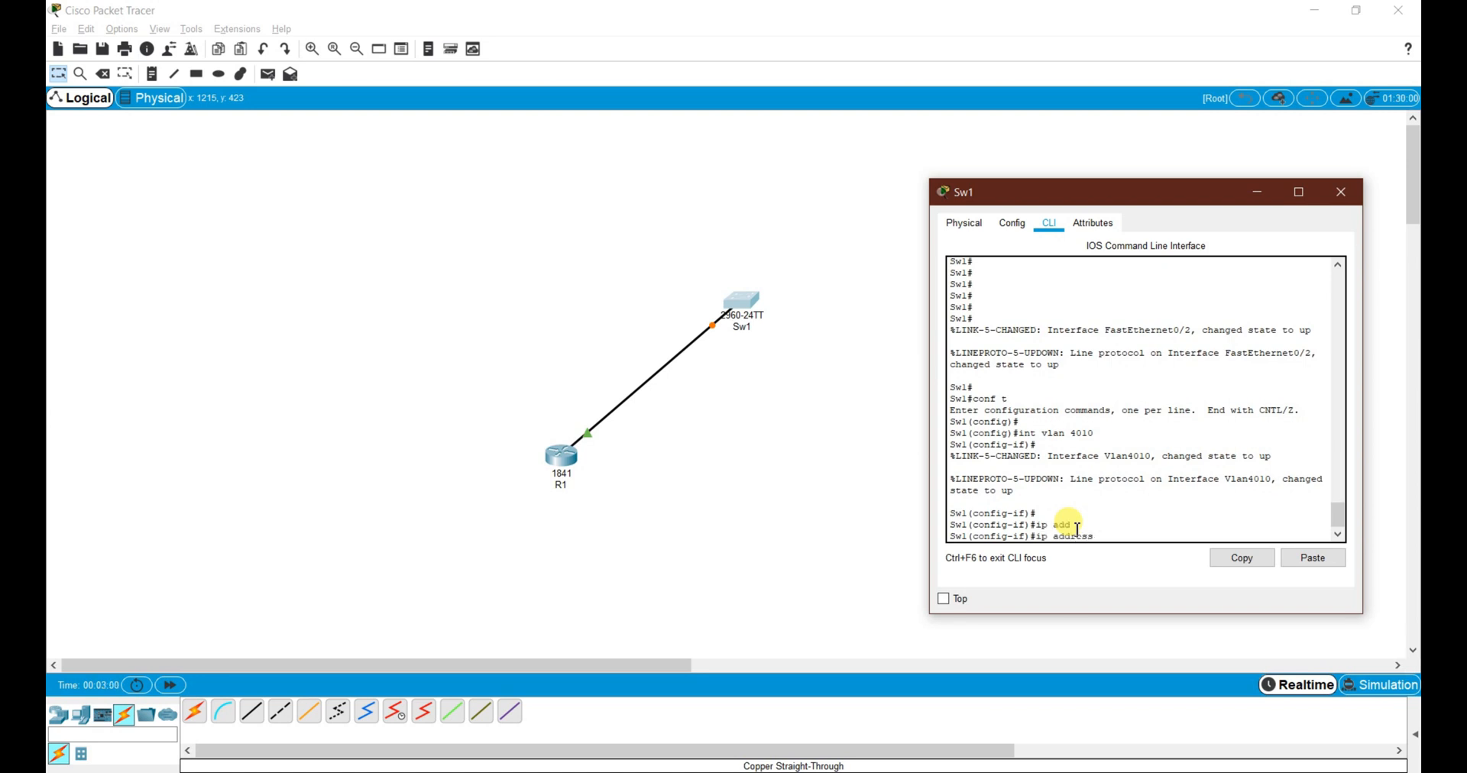
{"action": "type", "text": "172.16.0.2 25"}
{"action": "key", "text": "BackSpace"}
{"action": "type", "text": "255.255.255.224"}
{"action": "key", "text": "Return"}
- Enable Sw1's VLAN 4010 interface with no shut and end configuration mode
{"action": "type", "text": "no shut"}
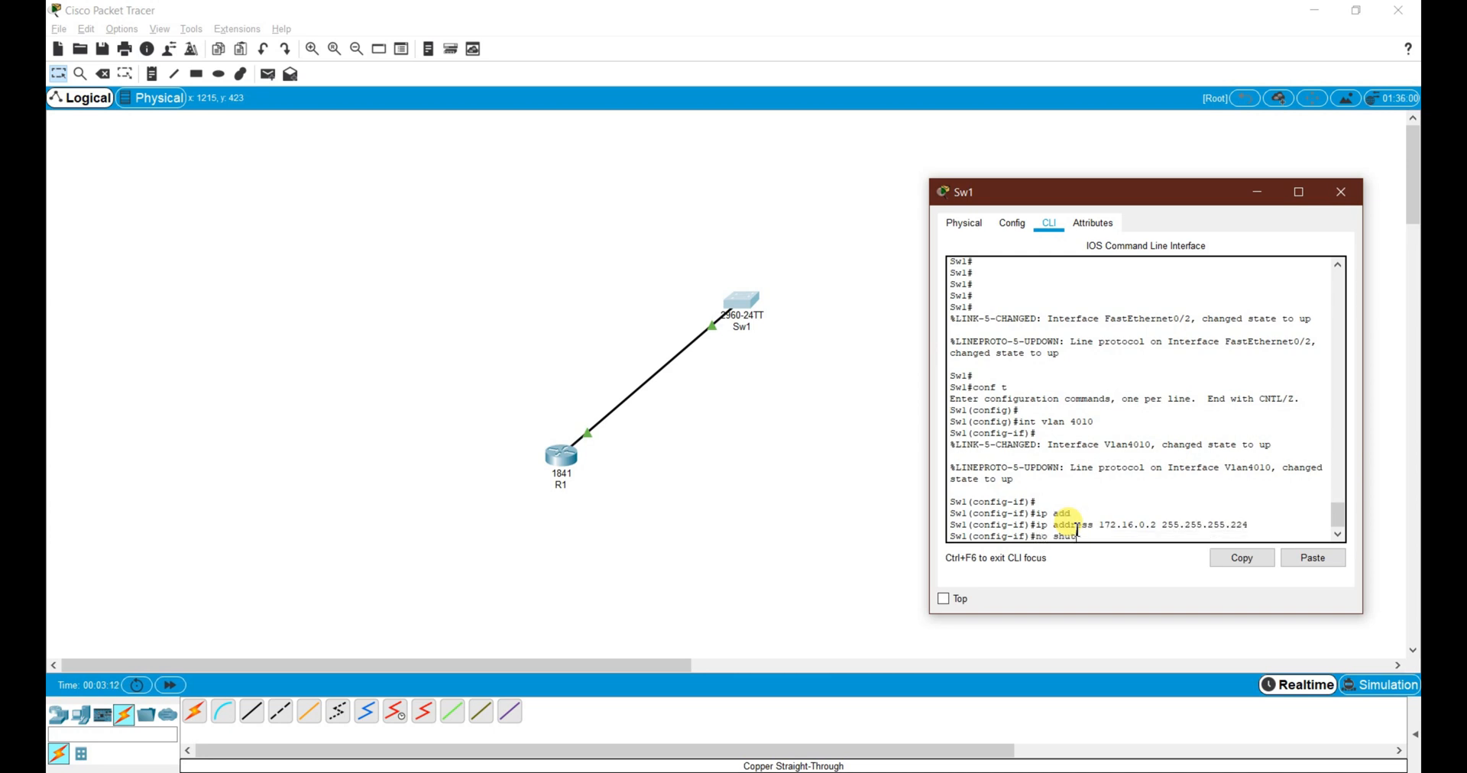
{"action": "key", "text": "Return"}
{"action": "type", "text": "end"}
{"action": "key", "text": "Return"}
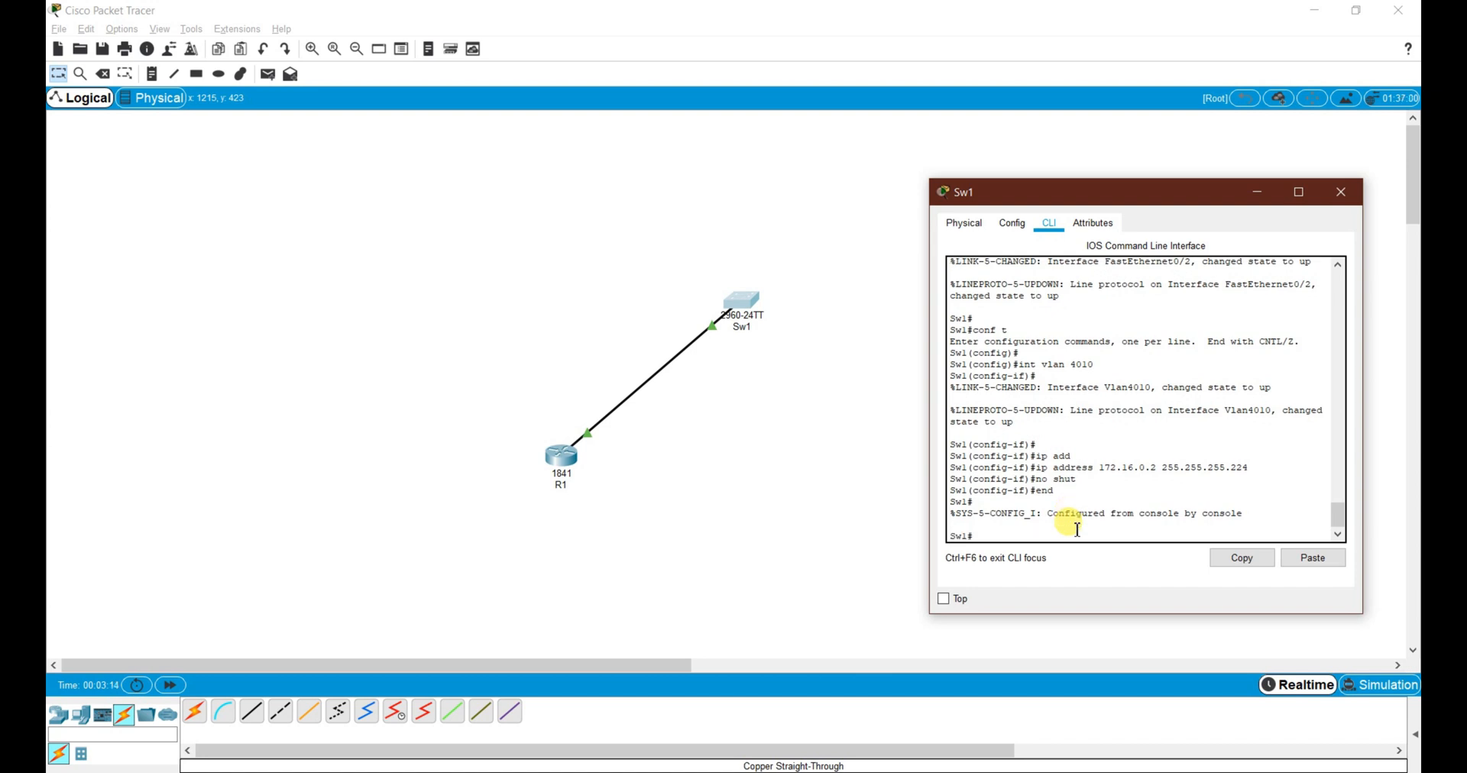
- Review the earlier interface summary on Sw1, then show the brief IP interface summary again and check the Vlan4010 entry
{"action": "scroll", "coordinate": [1077, 529], "scroll_direction": "up", "scroll_amount": 6}
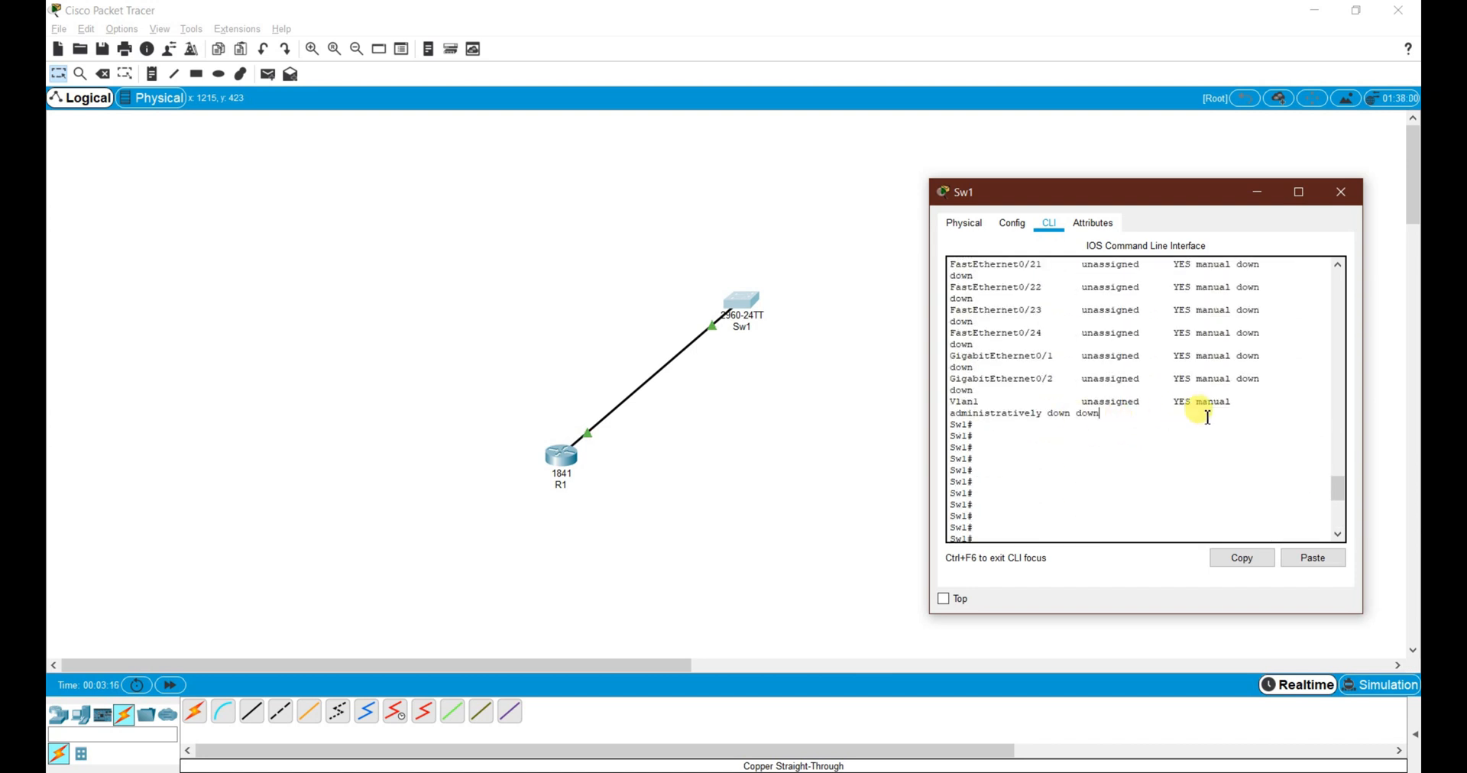
{"action": "left_click_drag", "start_coordinate": [1202, 413], "coordinate": [982, 405]}
{"action": "scroll", "coordinate": [1100, 527], "scroll_direction": "down", "scroll_amount": 6}
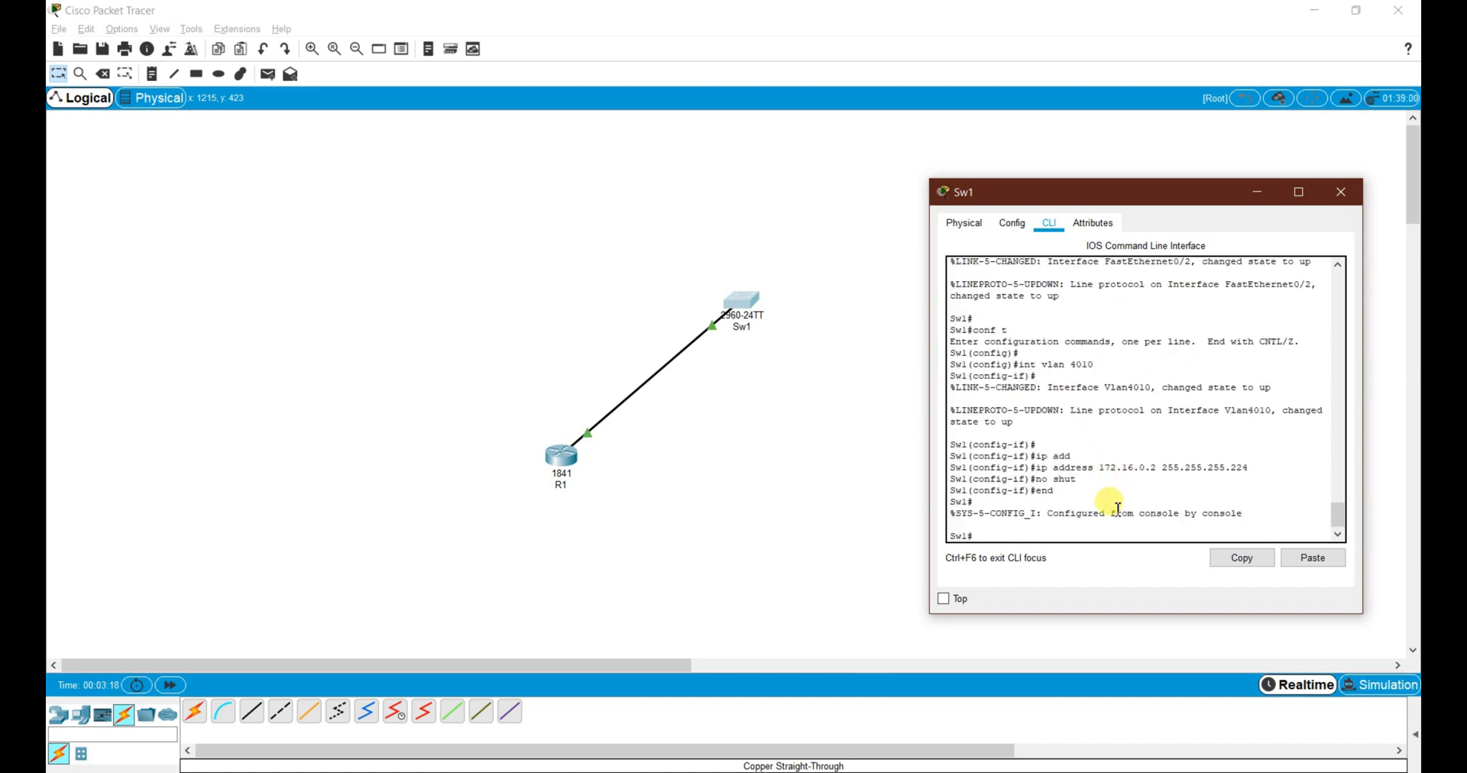
{"action": "type", "text": "sh ip int br"}
{"action": "key", "text": "Return"}
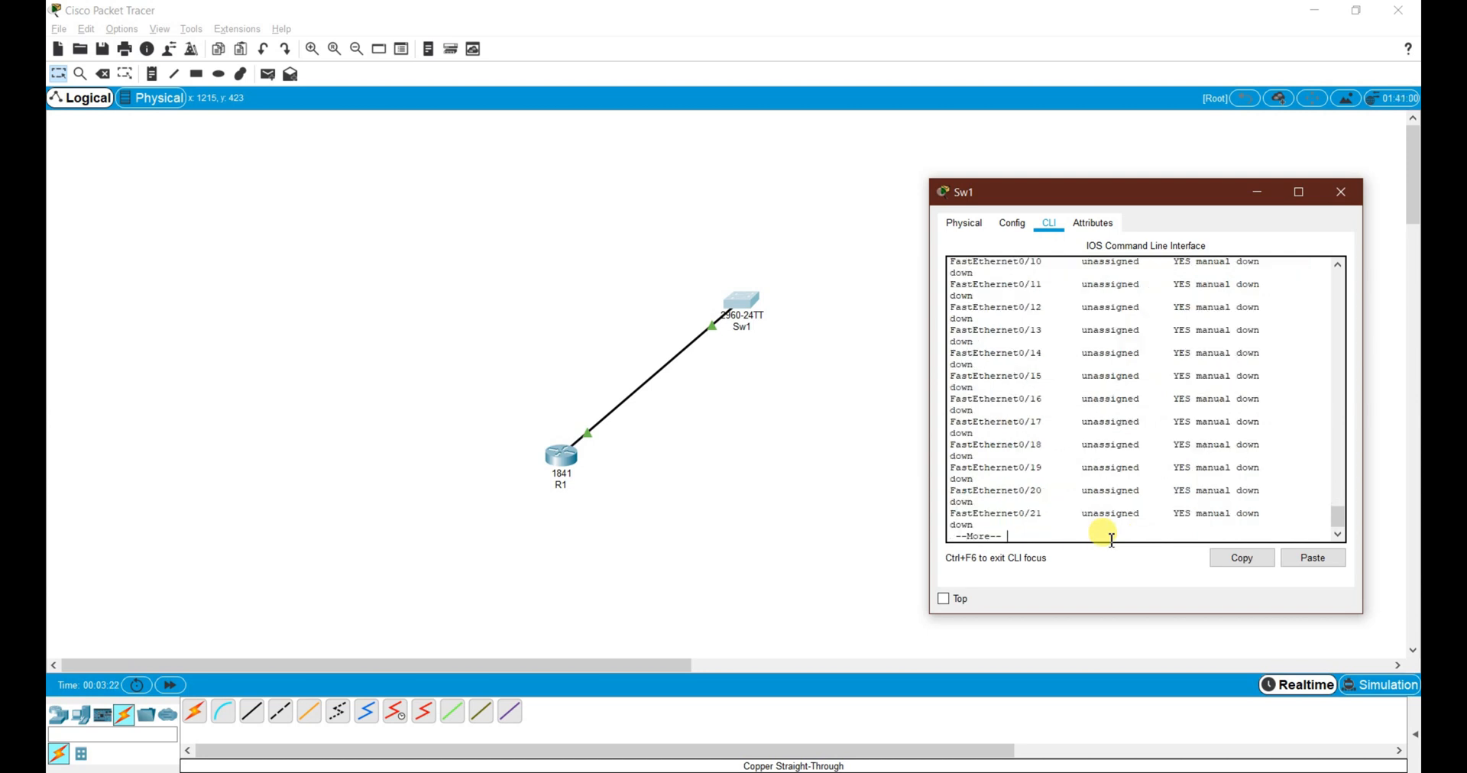
{"action": "key", "text": "space"}
{"action": "key", "text": "Return"}
{"action": "key", "text": "Return"}
{"action": "key", "text": "Return"}
{"action": "key", "text": "Return"}
{"action": "key", "text": "Return"}
{"action": "left_click_drag", "start_coordinate": [1294, 457], "coordinate": [948, 444]}
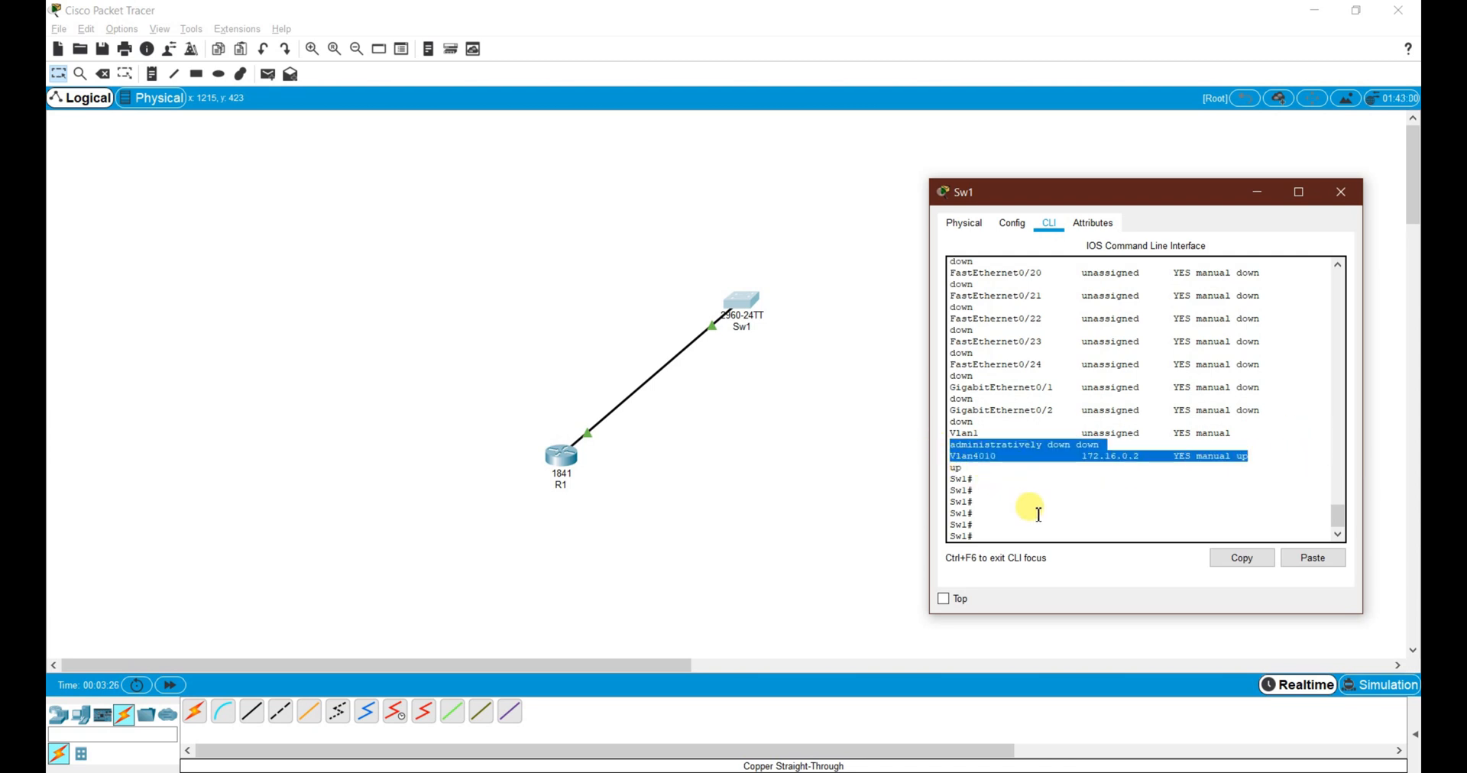
{"action": "left_click", "coordinate": [1107, 522]}
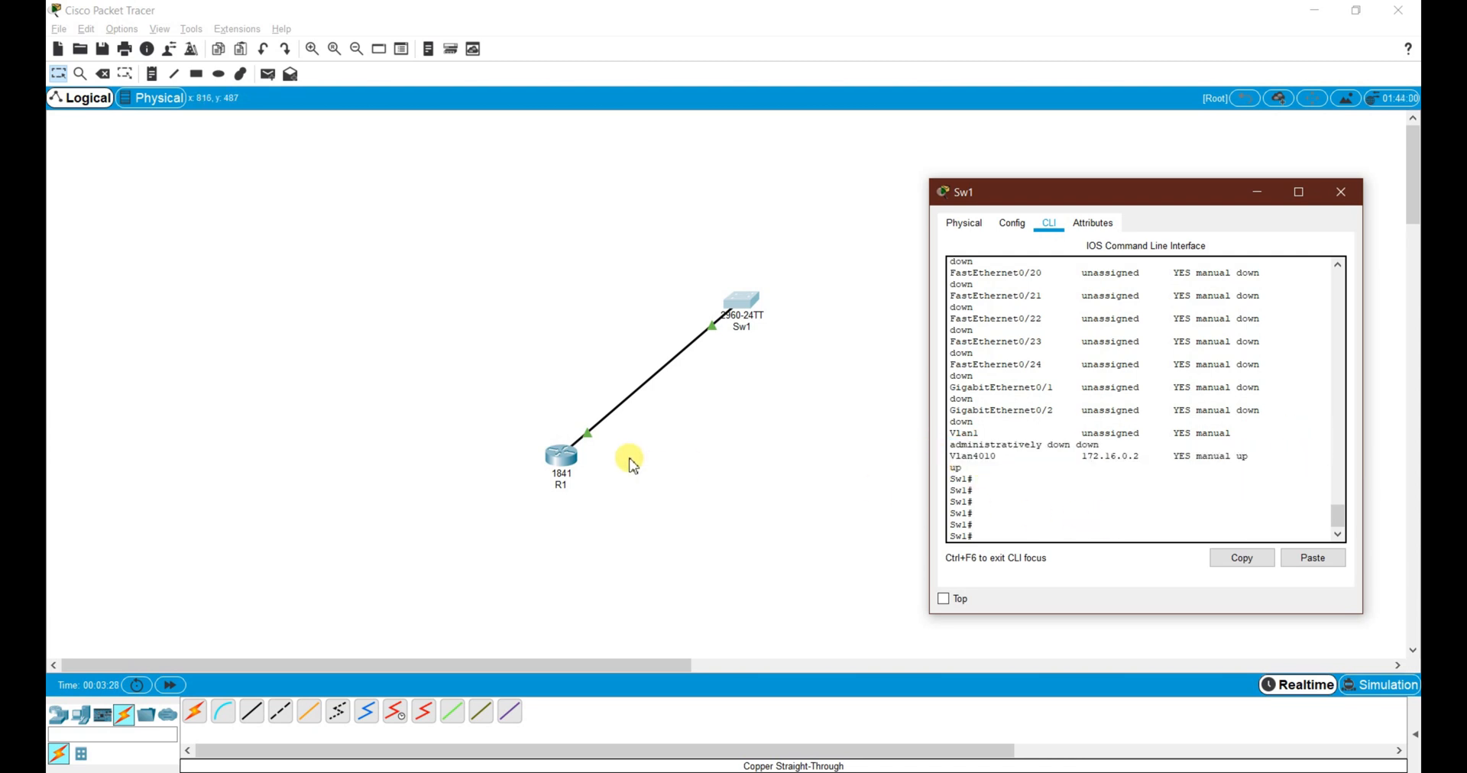
- Open R1's console and try to ping 172.16.0.2 from interface configuration mode
{"action": "left_click", "coordinate": [569, 459]}
{"action": "left_click", "coordinate": [1036, 523]}
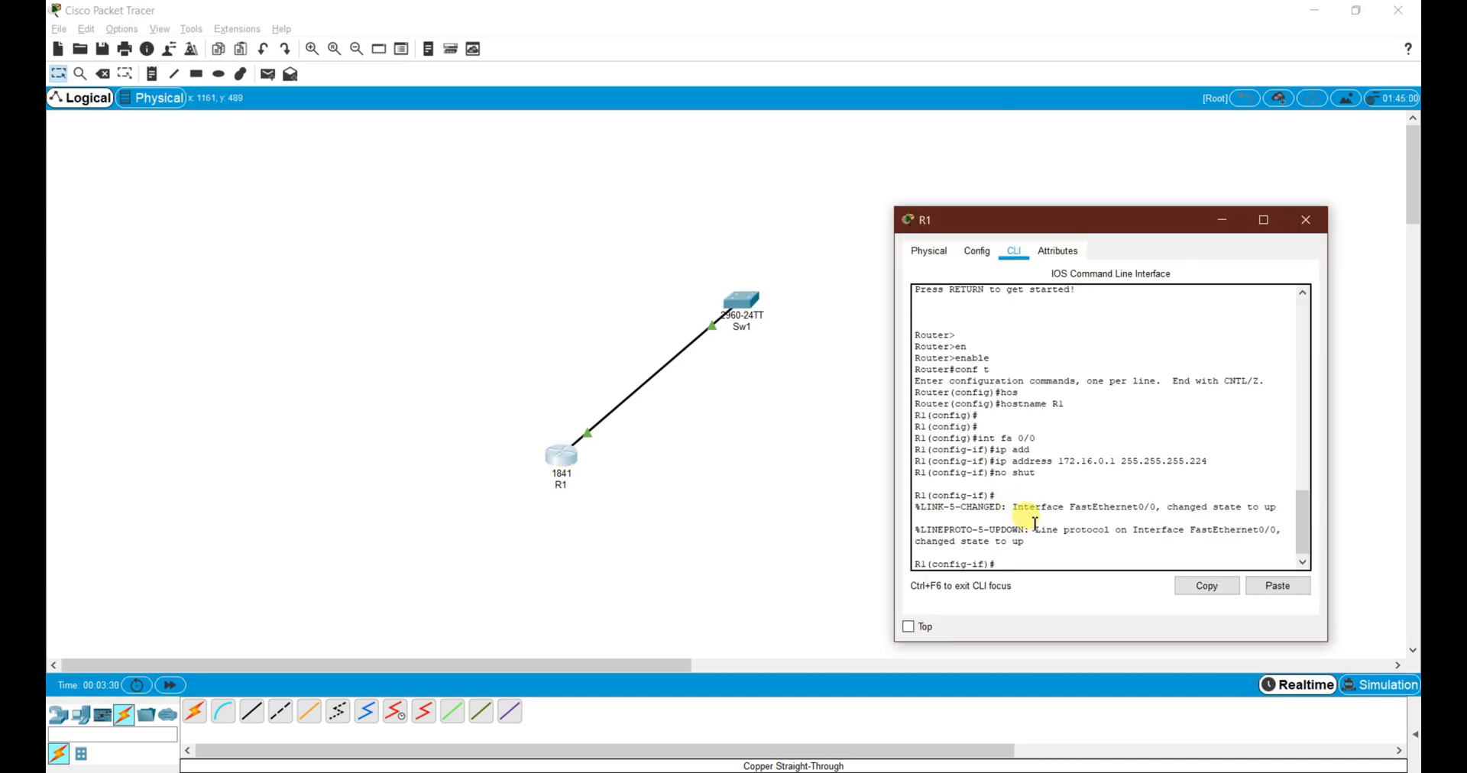
{"action": "type", "text": "ping 172.16.0.2"}
{"action": "key", "text": "Return"}
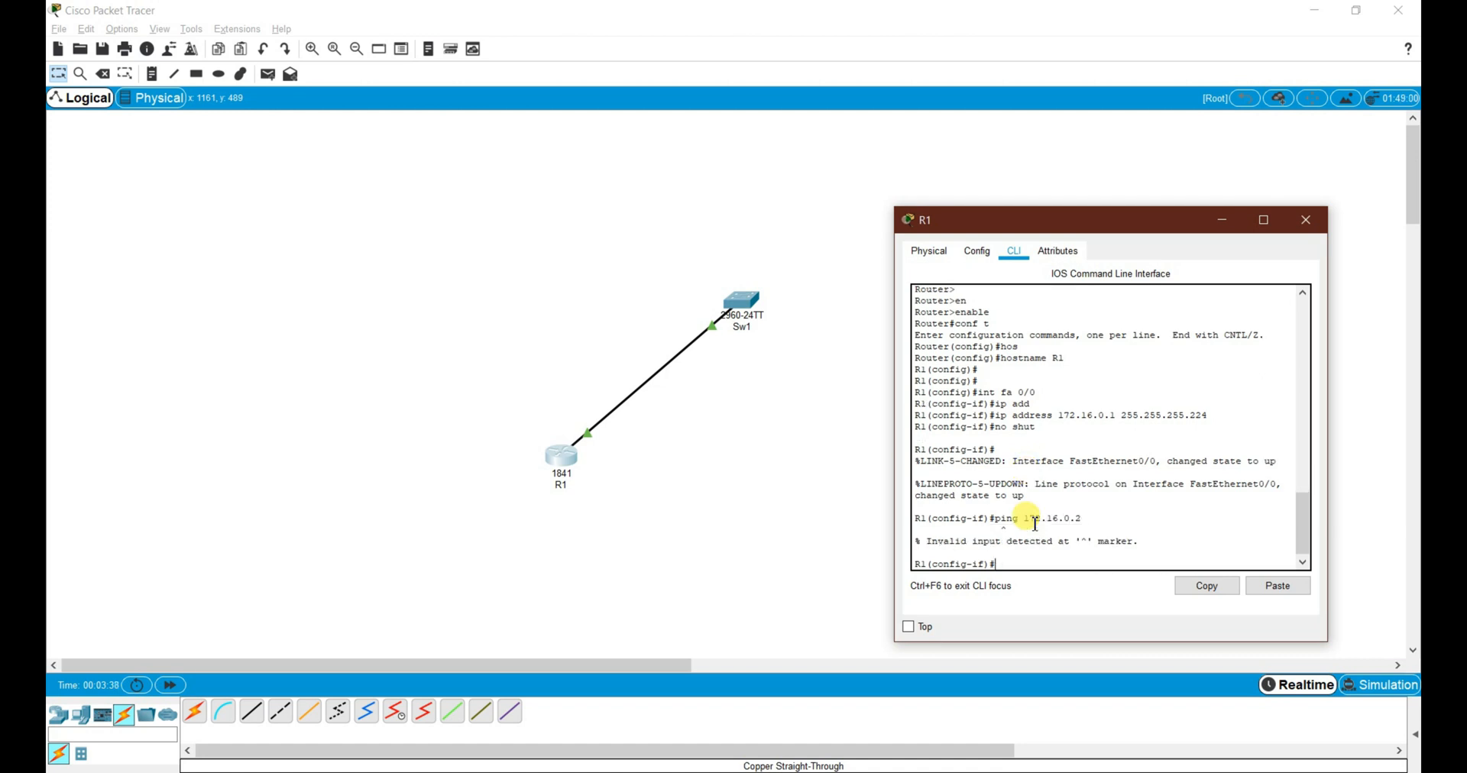
- Return R1 to privileged EXEC mode, ping 172.16.0.2 twice and check the success rate
{"action": "key", "text": "ctrl+z"}
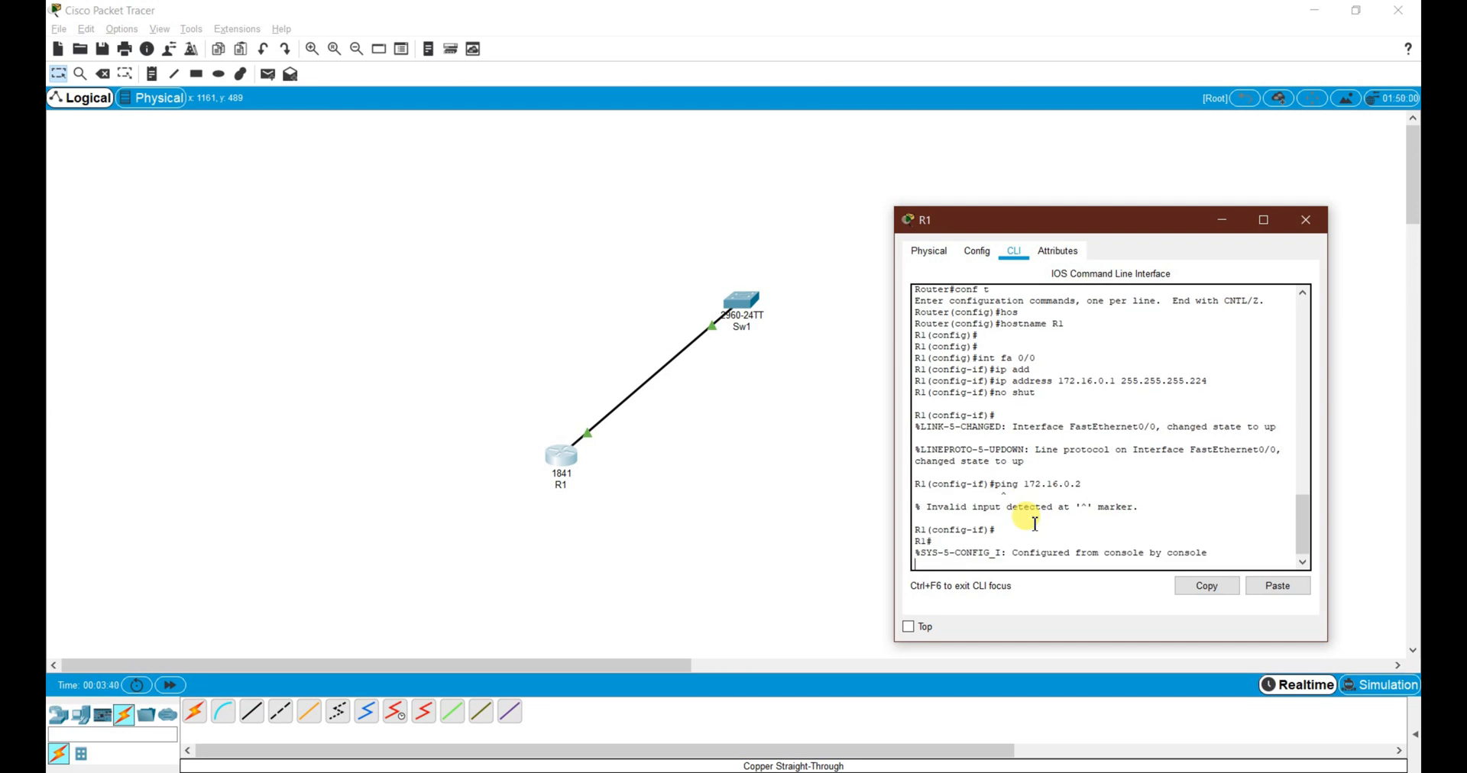
{"action": "key", "text": "Return"}
{"action": "type", "text": "ping 172.16.0.2"}
{"action": "key", "text": "Return"}
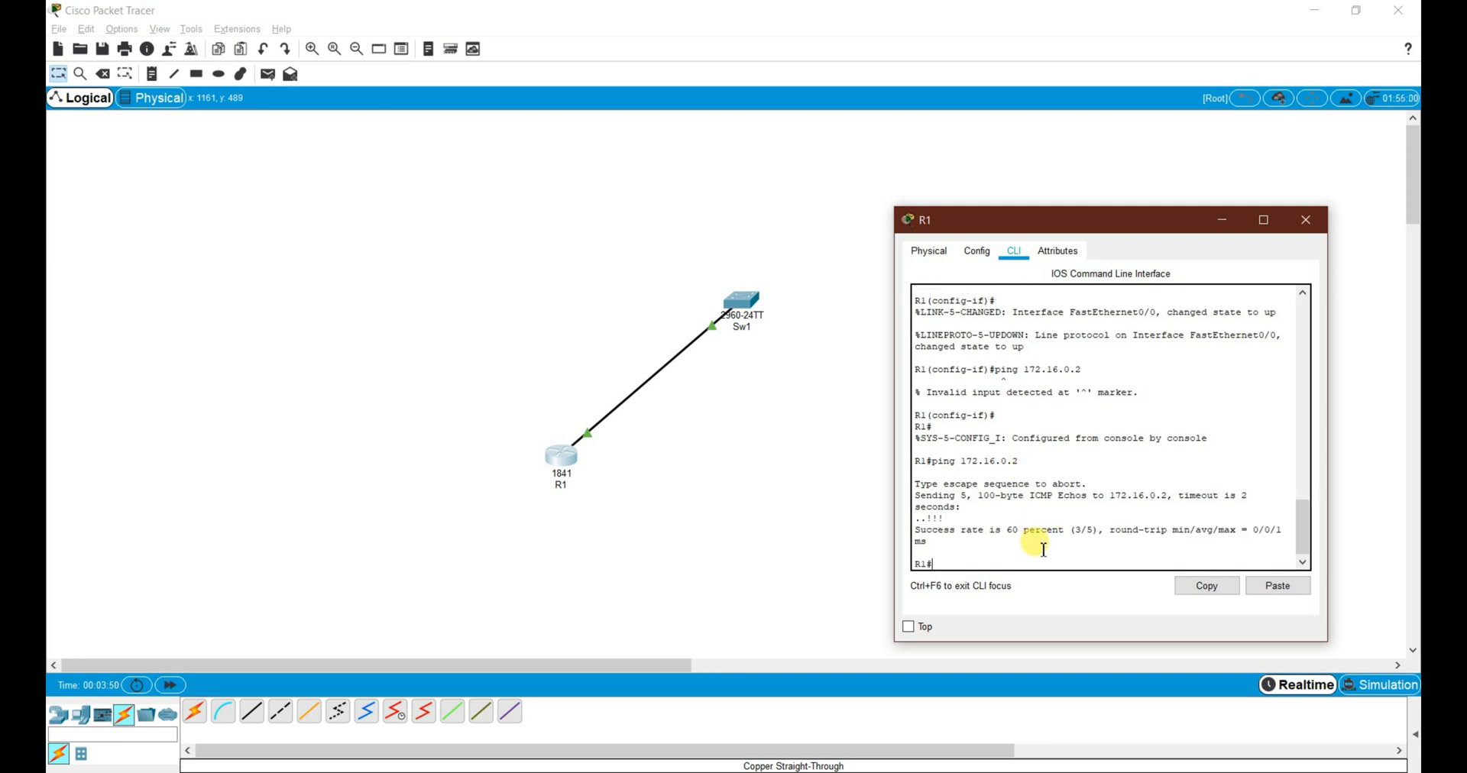
{"action": "key", "text": "Up"}
{"action": "key", "text": "Return"}
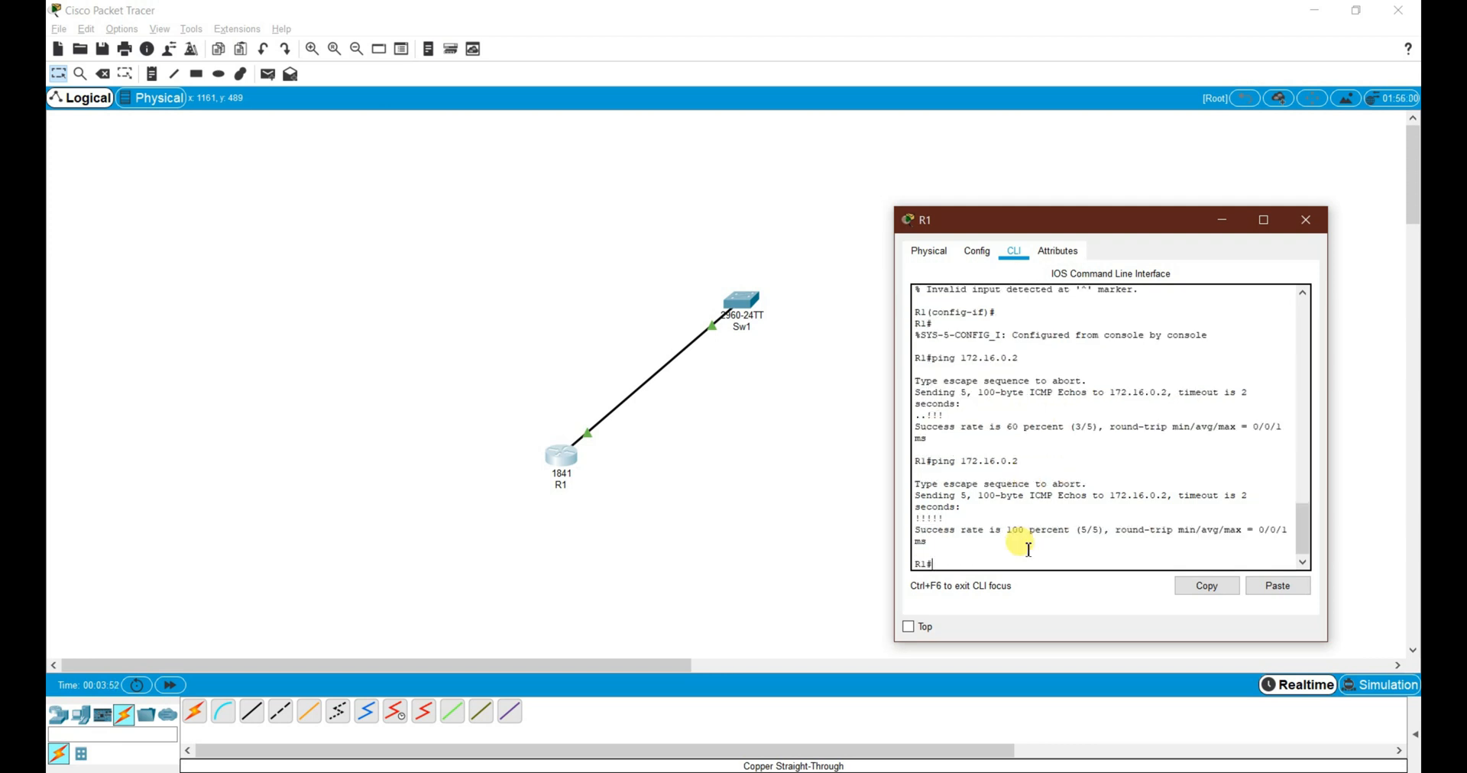
{"action": "left_click_drag", "start_coordinate": [1070, 530], "coordinate": [910, 538]}
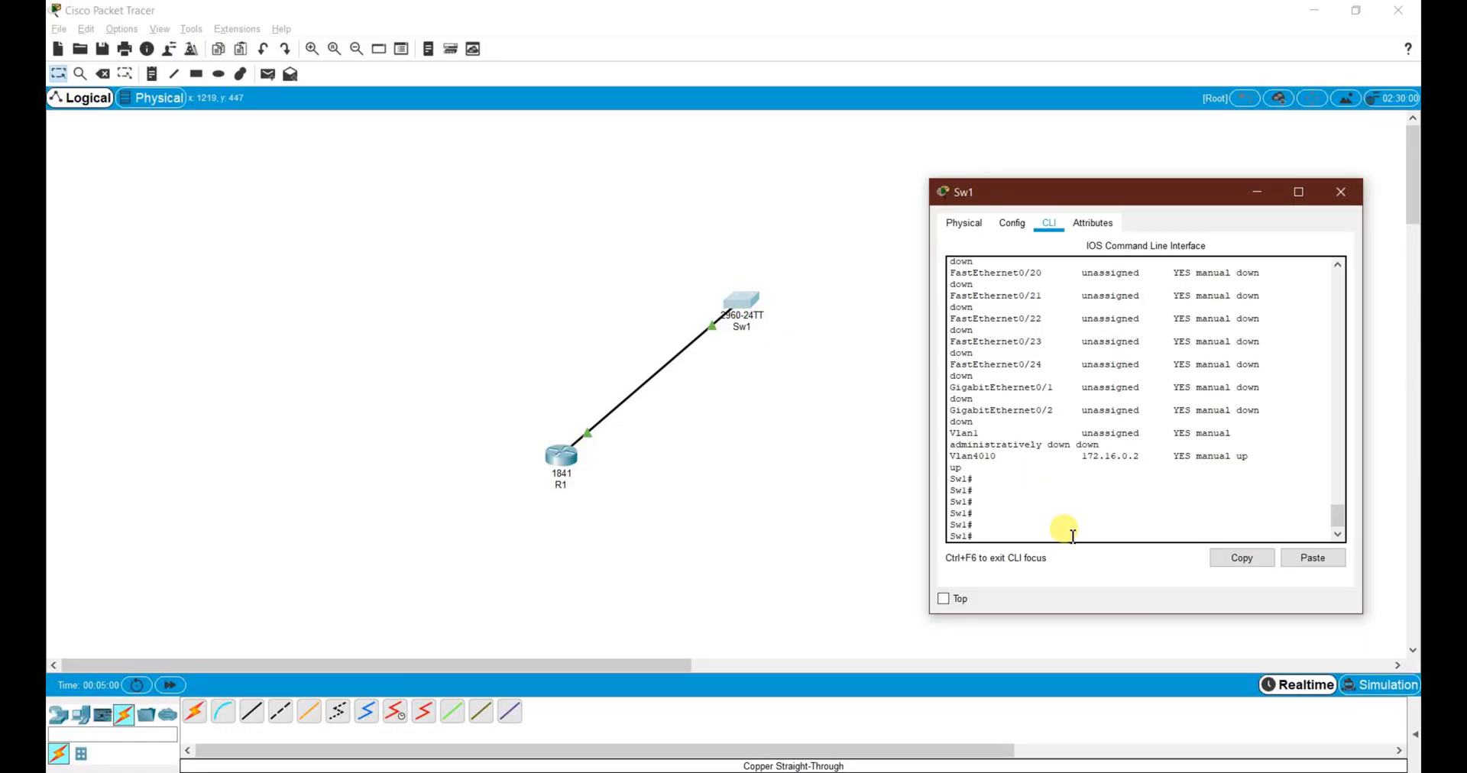
- Try to enter interface fa 0/2 on Sw1 directly from privileged EXEC mode
{"action": "key", "text": "Return"}
{"action": "key", "text": "Return"}
{"action": "type", "text": "int fa"}
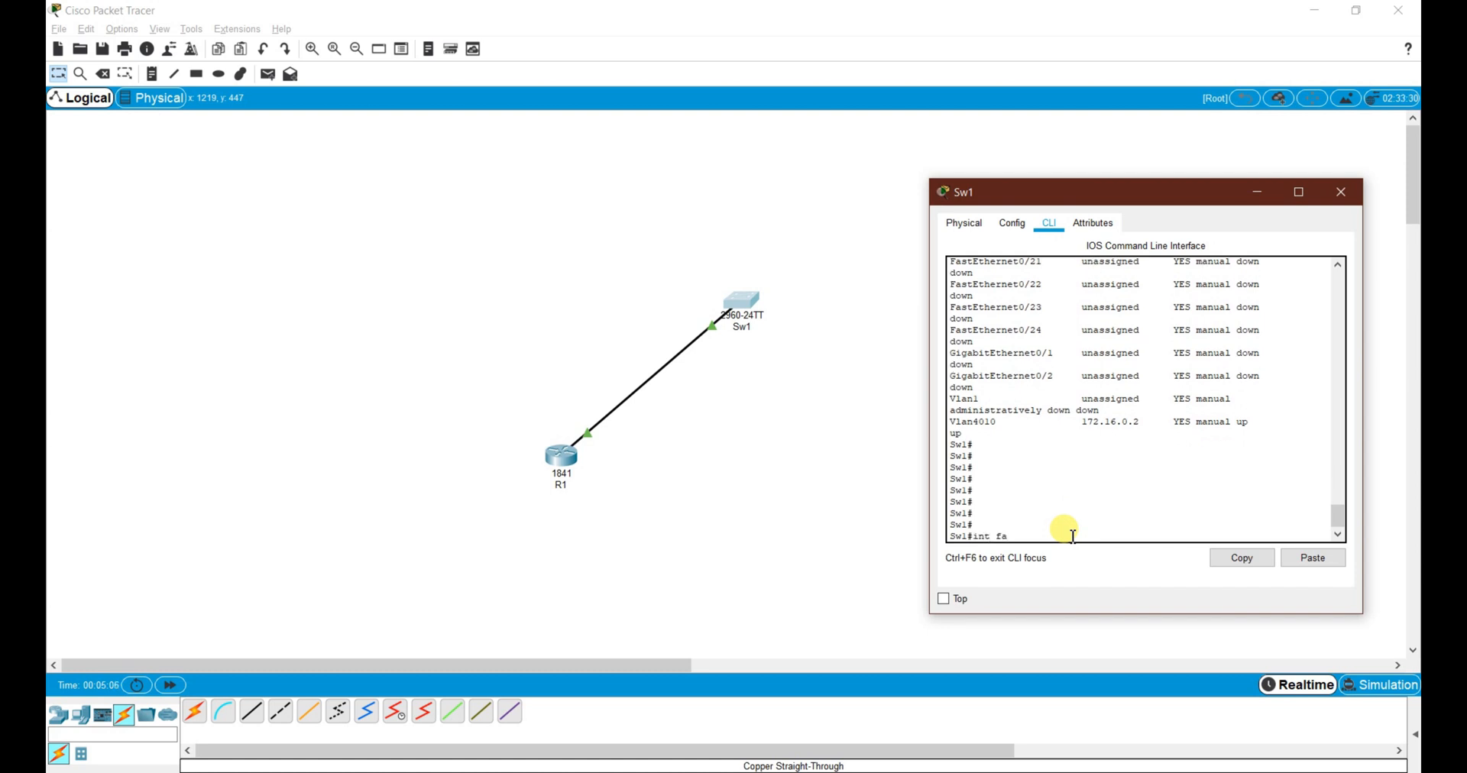
{"action": "type", "text": " 0/2"}
{"action": "key", "text": "Return"}
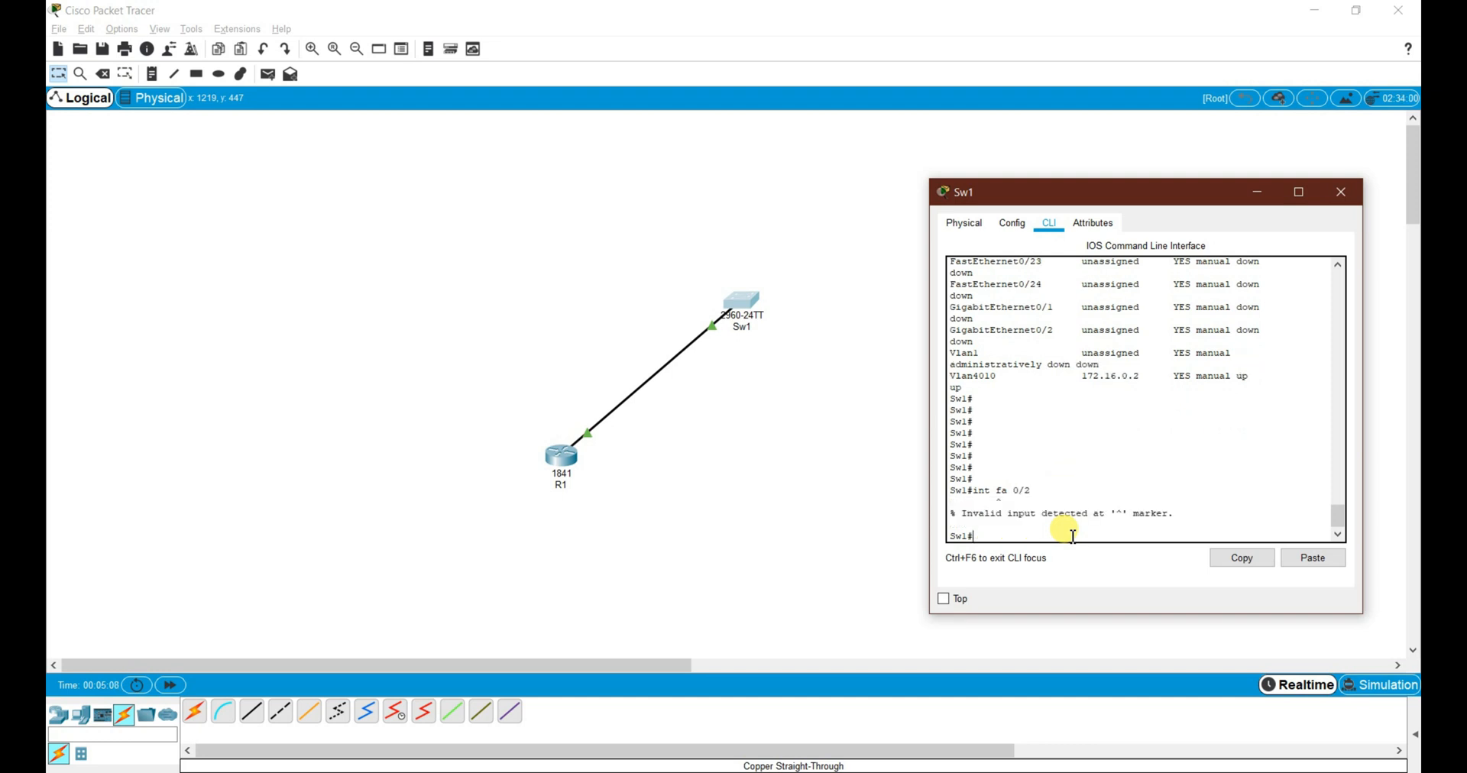
- Enter global configuration mode on Sw1 and open interface fa 0/2 for configuration
{"action": "type", "text": "conf t"}
{"action": "key", "text": "Return"}
{"action": "type", "text": "i"}
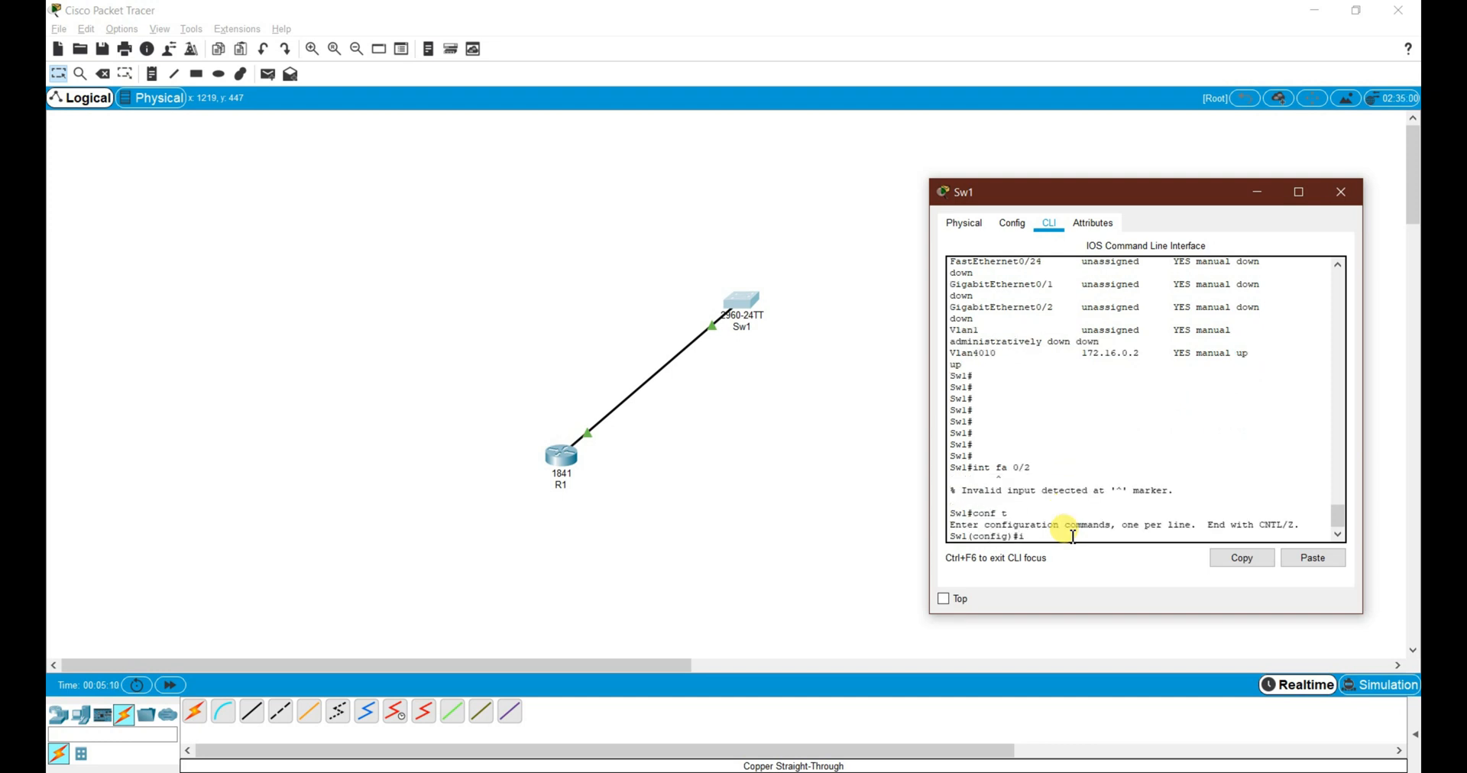
{"action": "type", "text": "nt fa 0/2"}
{"action": "key", "text": "Return"}
{"action": "key", "text": "Return"}
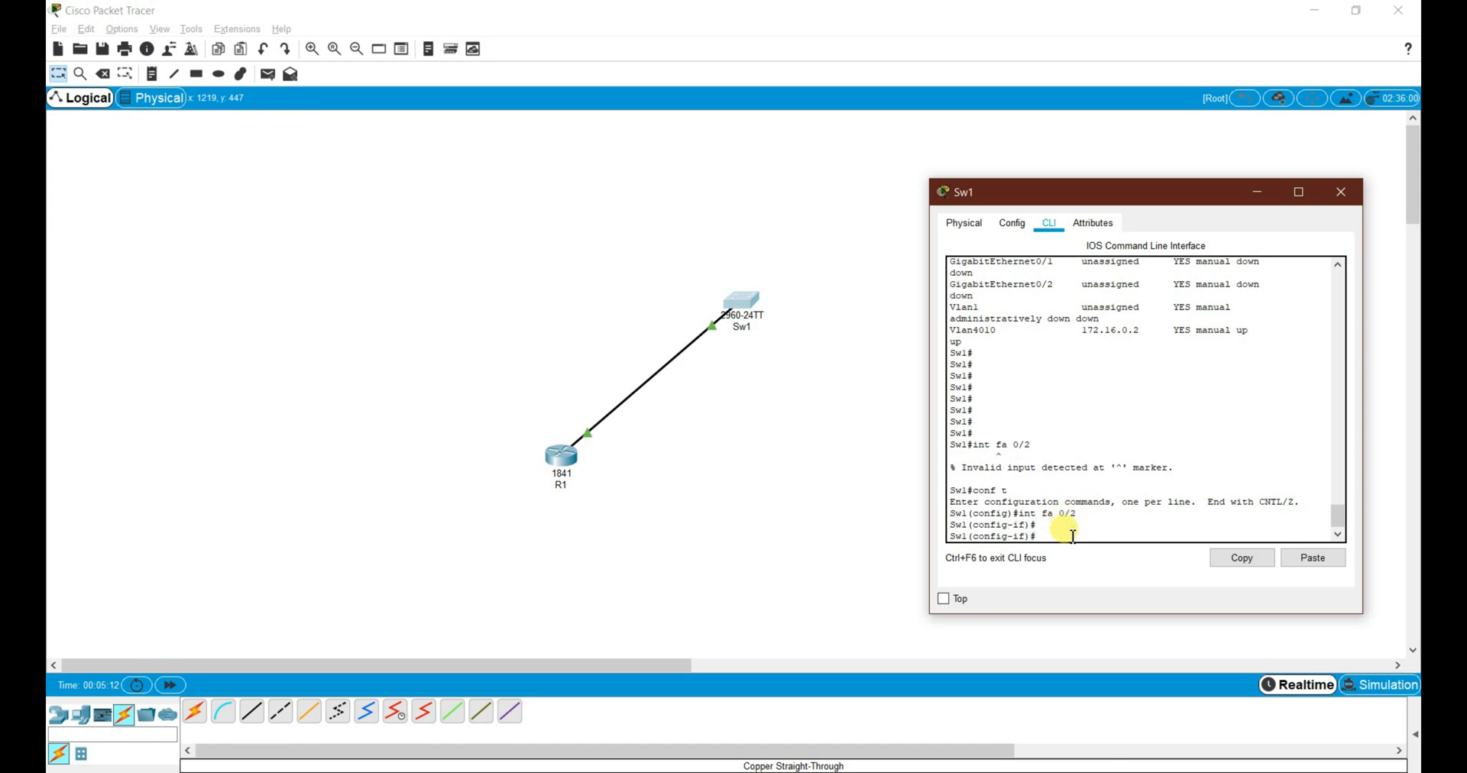
{"action": "key", "text": "Return"}
- List the available switchport options and enable port security on Sw1's interface fa 0/2 with switchport port-security
{"action": "type", "text": "sw"}
{"action": "key", "text": "Tab"}
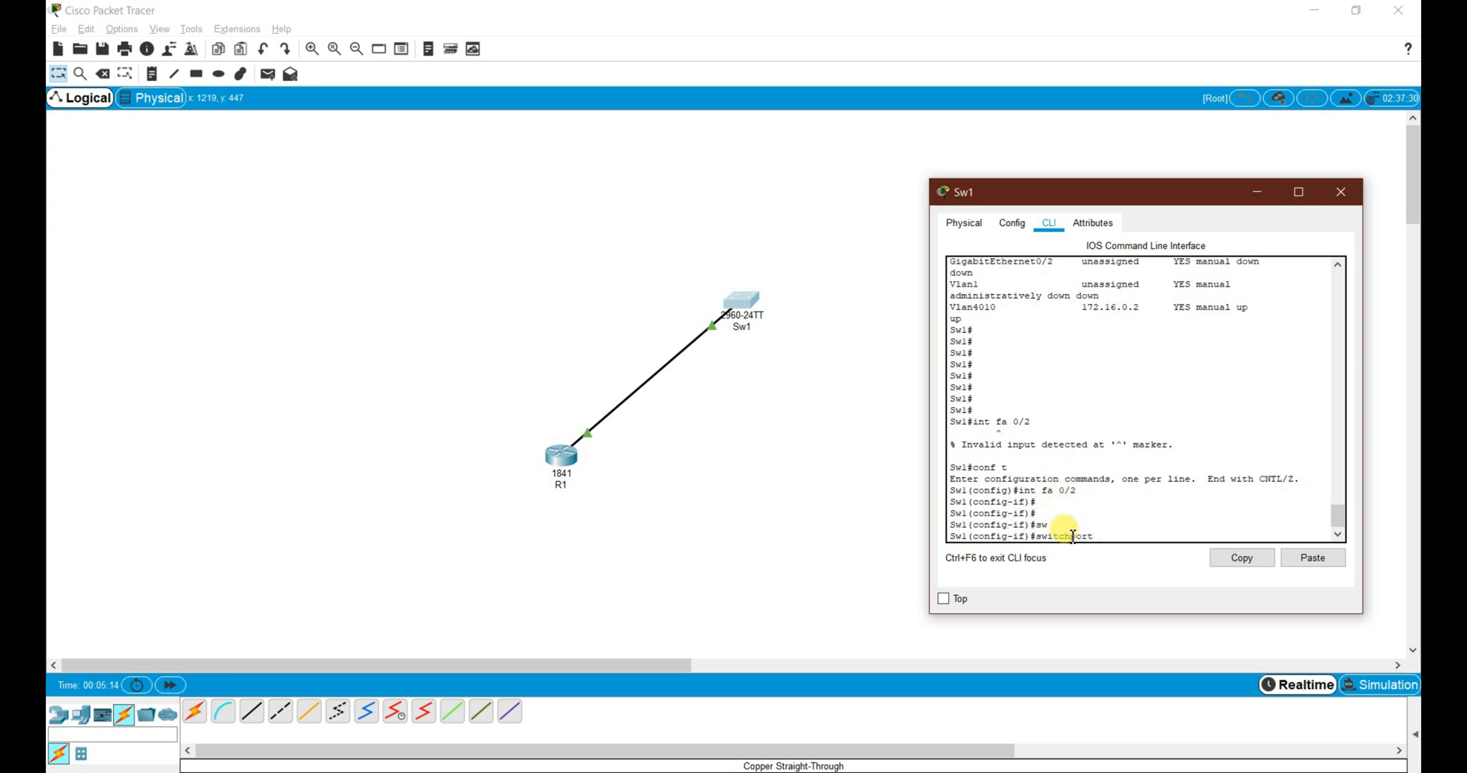
{"action": "type", "text": "?"}
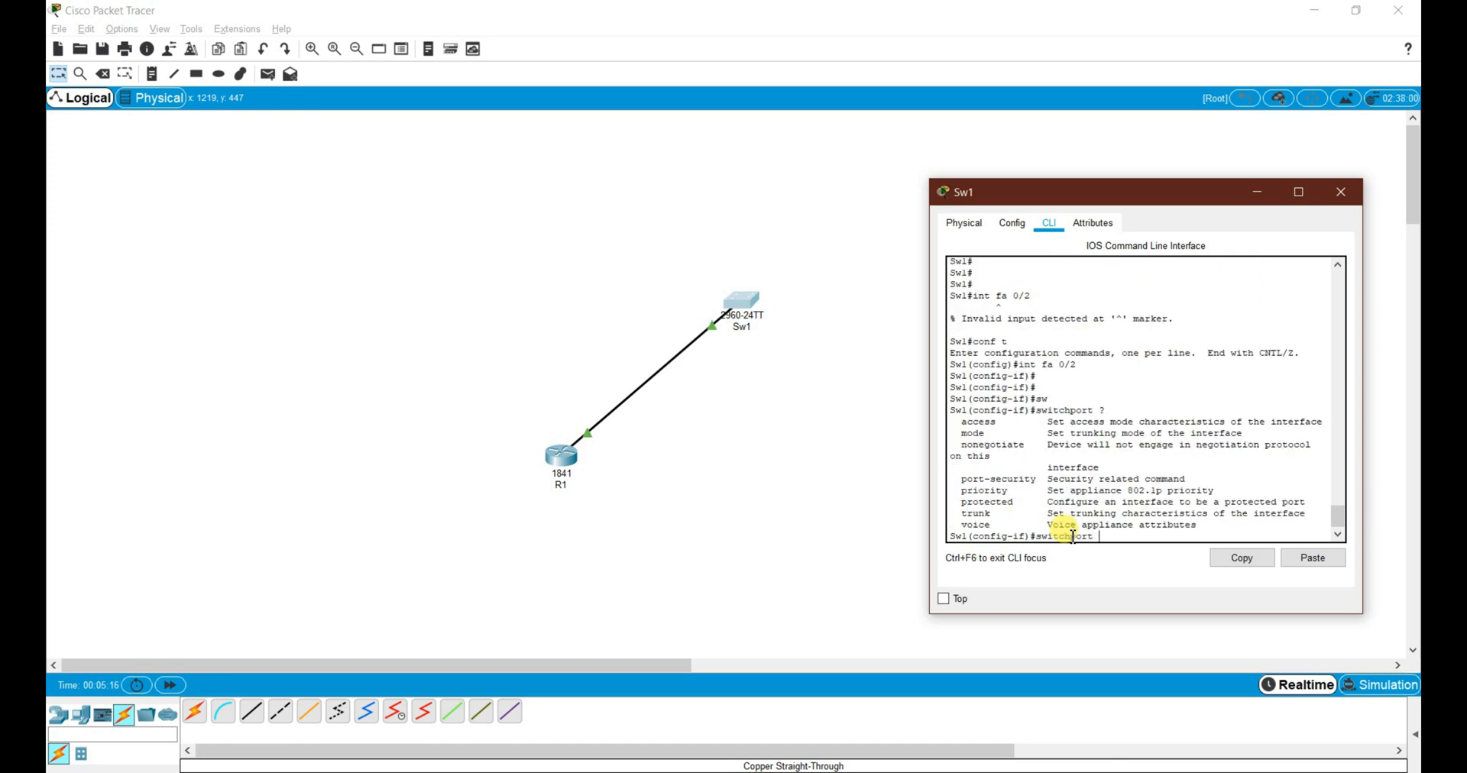
{"action": "left_click_drag", "start_coordinate": [1185, 480], "coordinate": [959, 483]}
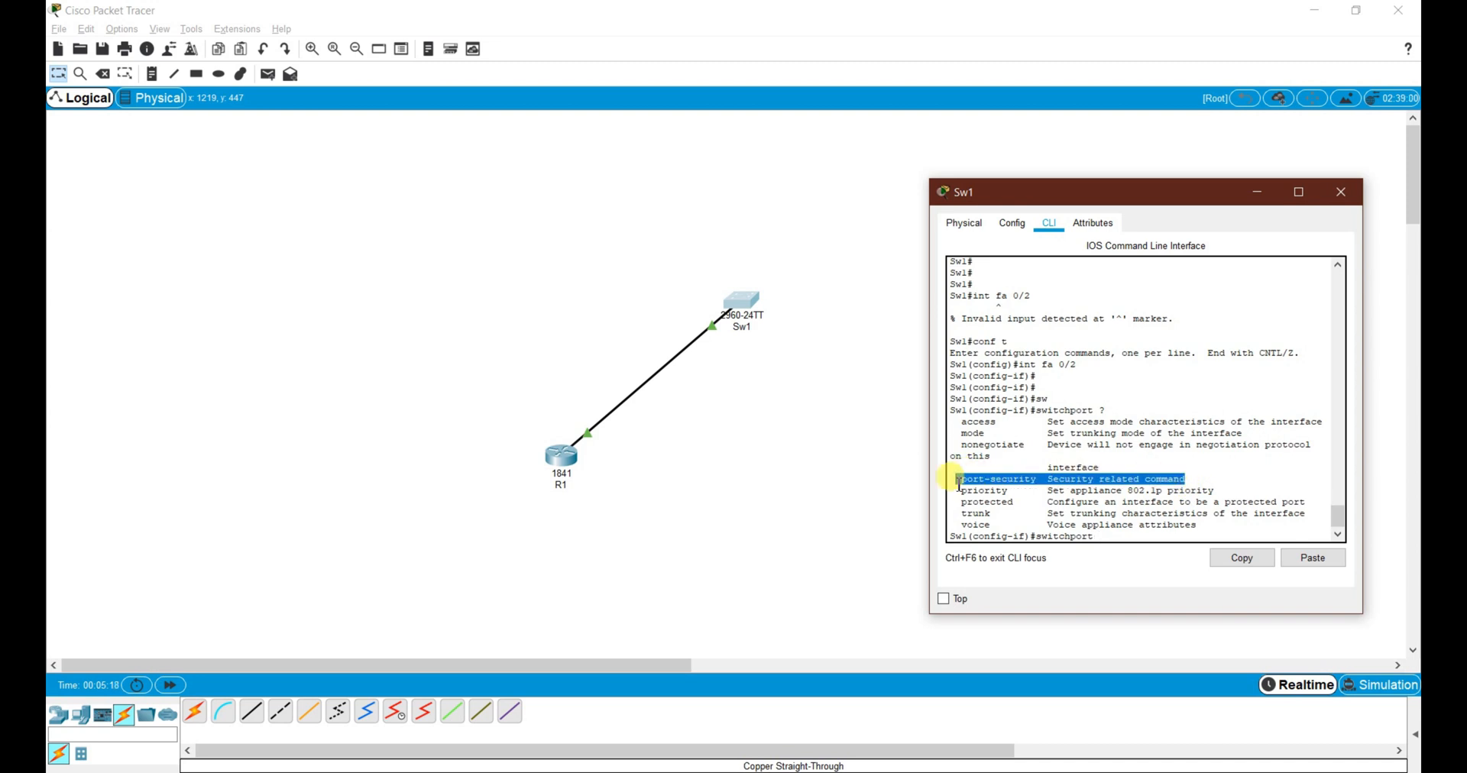
{"action": "left_click", "coordinate": [1128, 540]}
{"action": "type", "text": "p"}
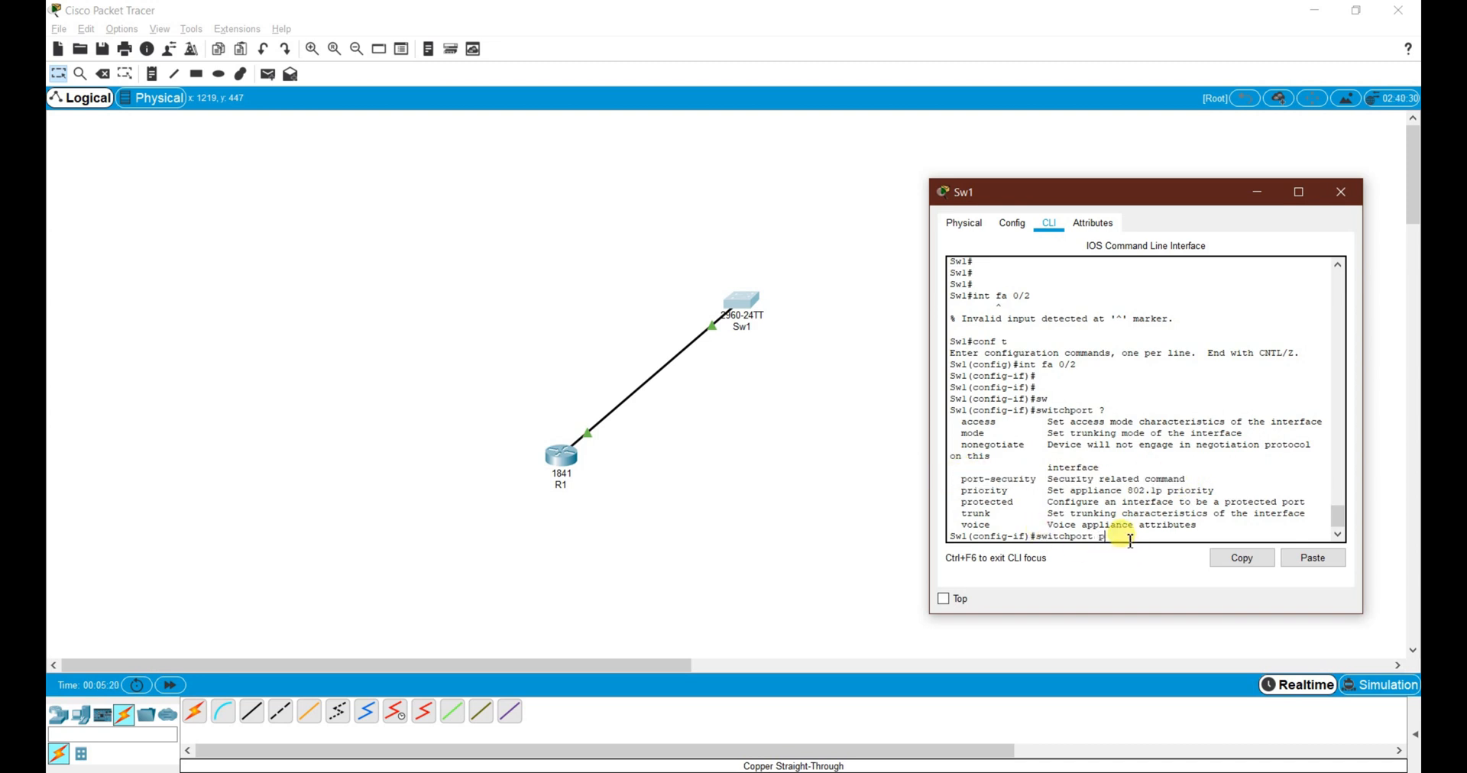
{"action": "type", "text": "or"}
{"action": "key", "text": "Tab"}
{"action": "key", "text": "Return"}
- Check the port-security options and set the maximum number of secure addresses on fa 0/2 to 4
{"action": "type", "text": "sw"}
{"action": "key", "text": "Tab"}
{"action": "type", "text": "por"}
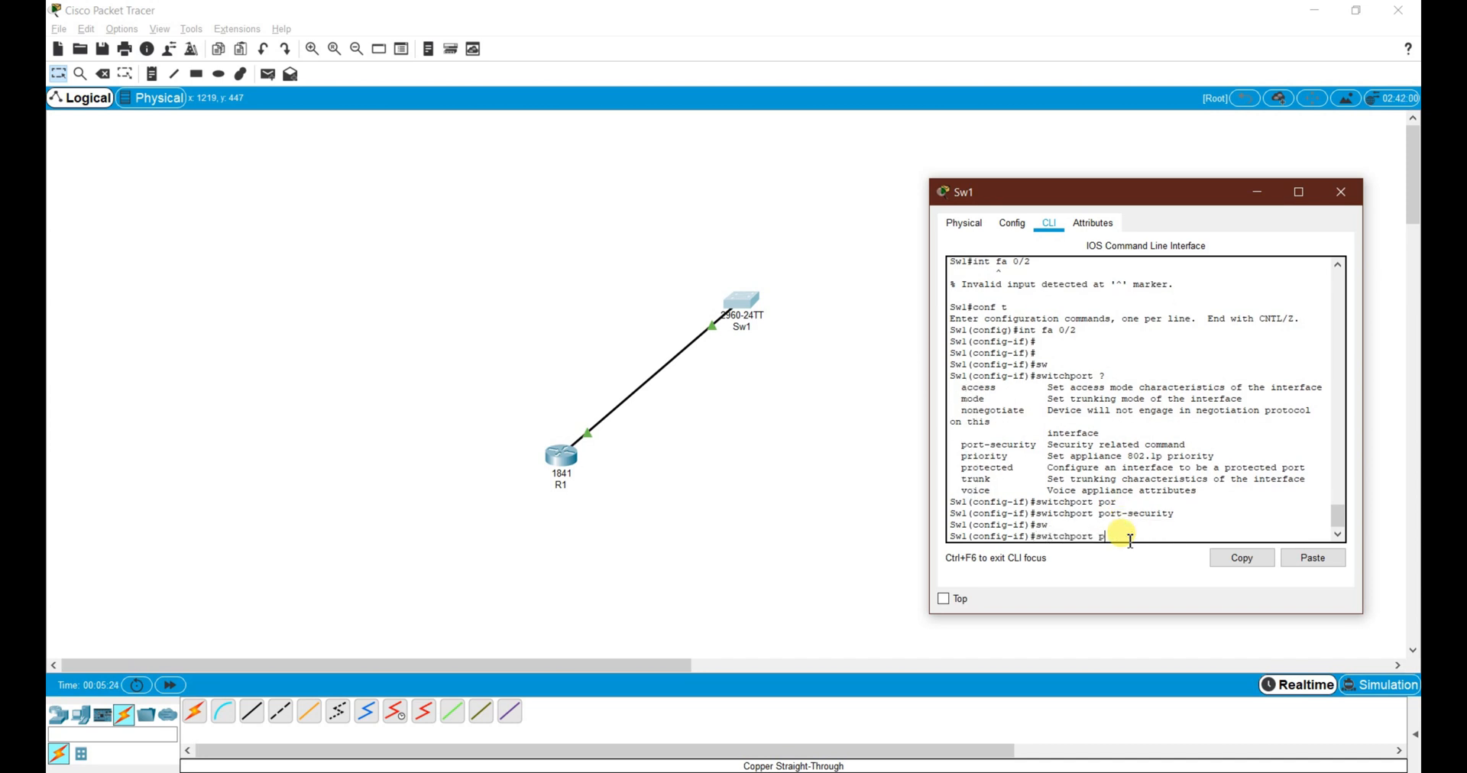
{"action": "key", "text": "Tab"}
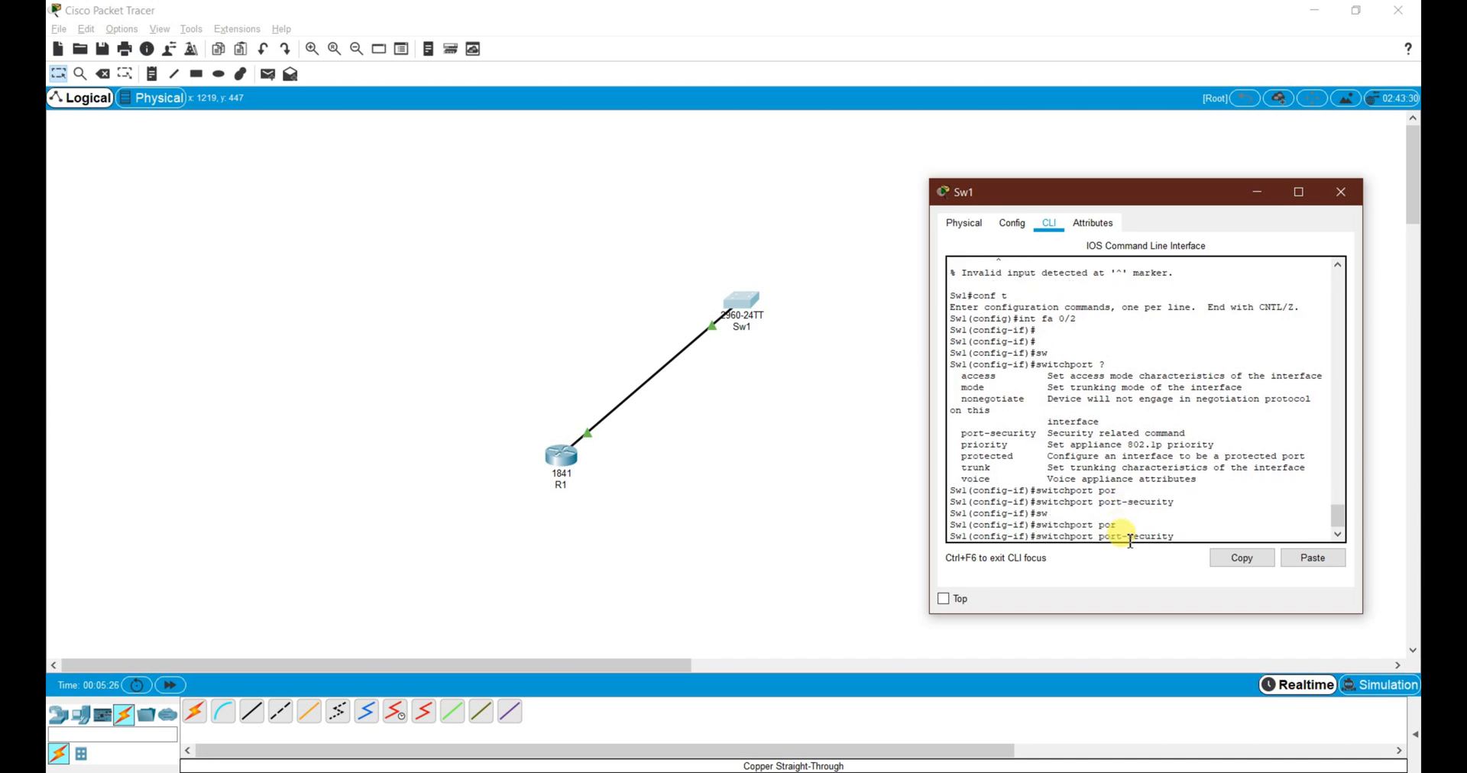
{"action": "type", "text": "?"}
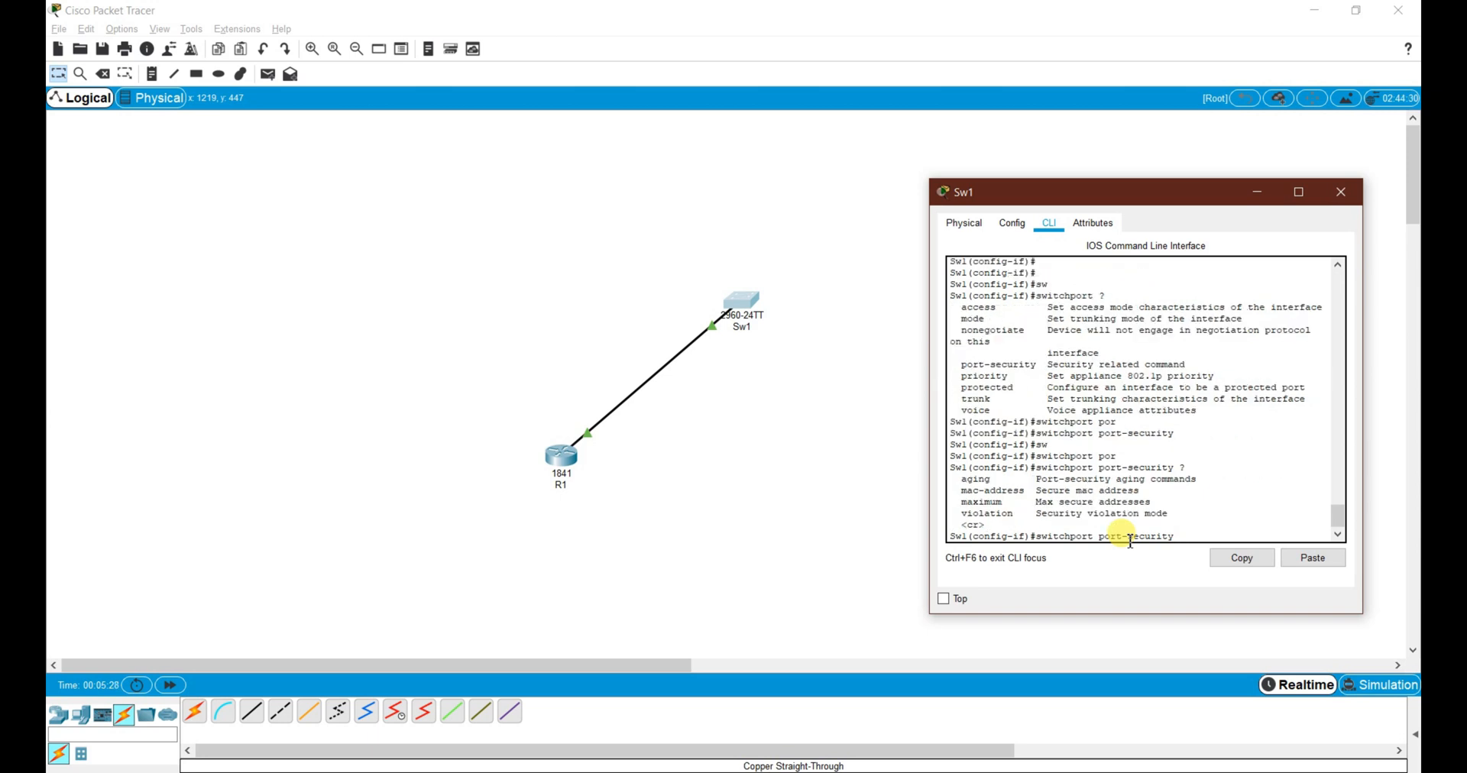
{"action": "left_click_drag", "start_coordinate": [1152, 502], "coordinate": [966, 498]}
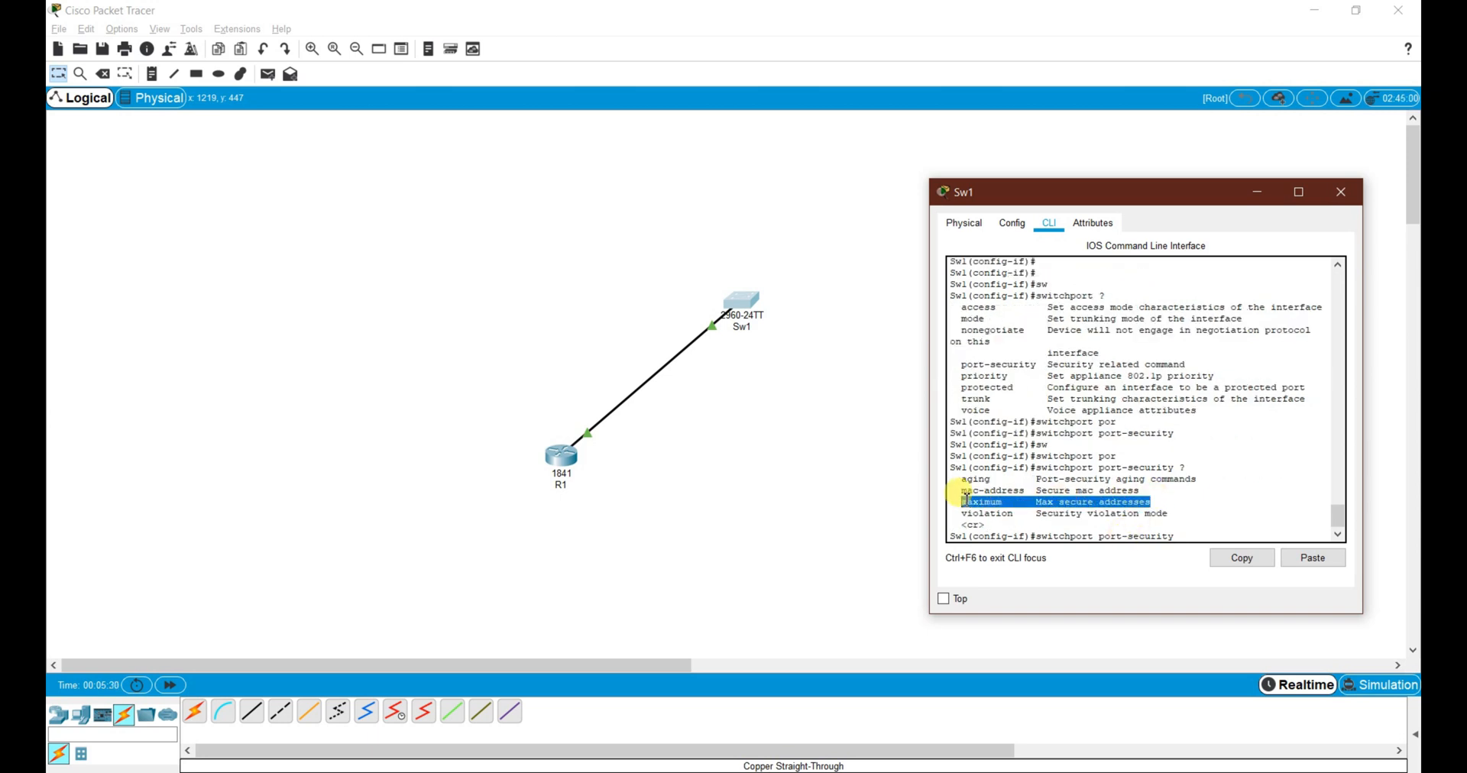
{"action": "left_click", "coordinate": [1195, 535]}
{"action": "type", "text": "max"}
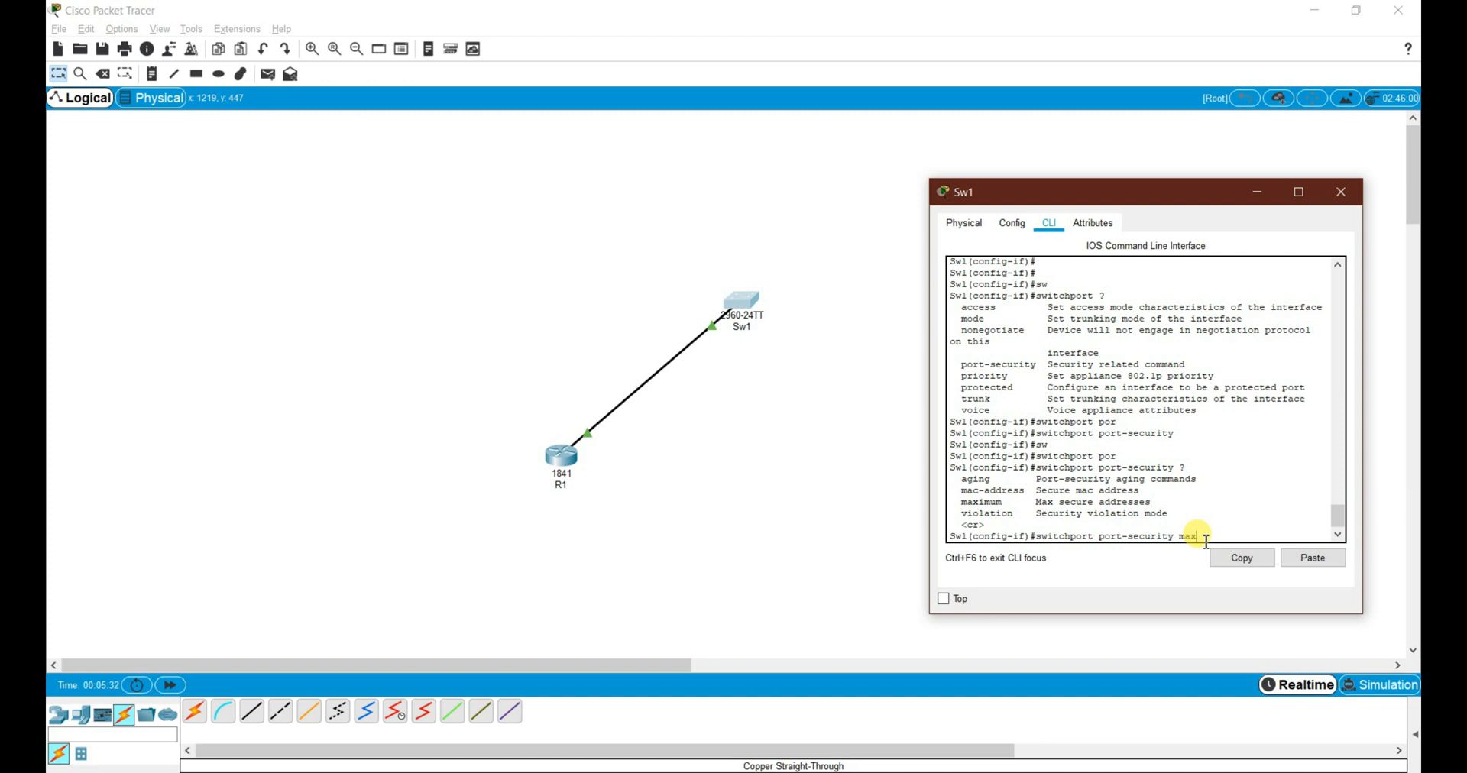
{"action": "key", "text": "Tab"}
{"action": "type", "text": "?"}
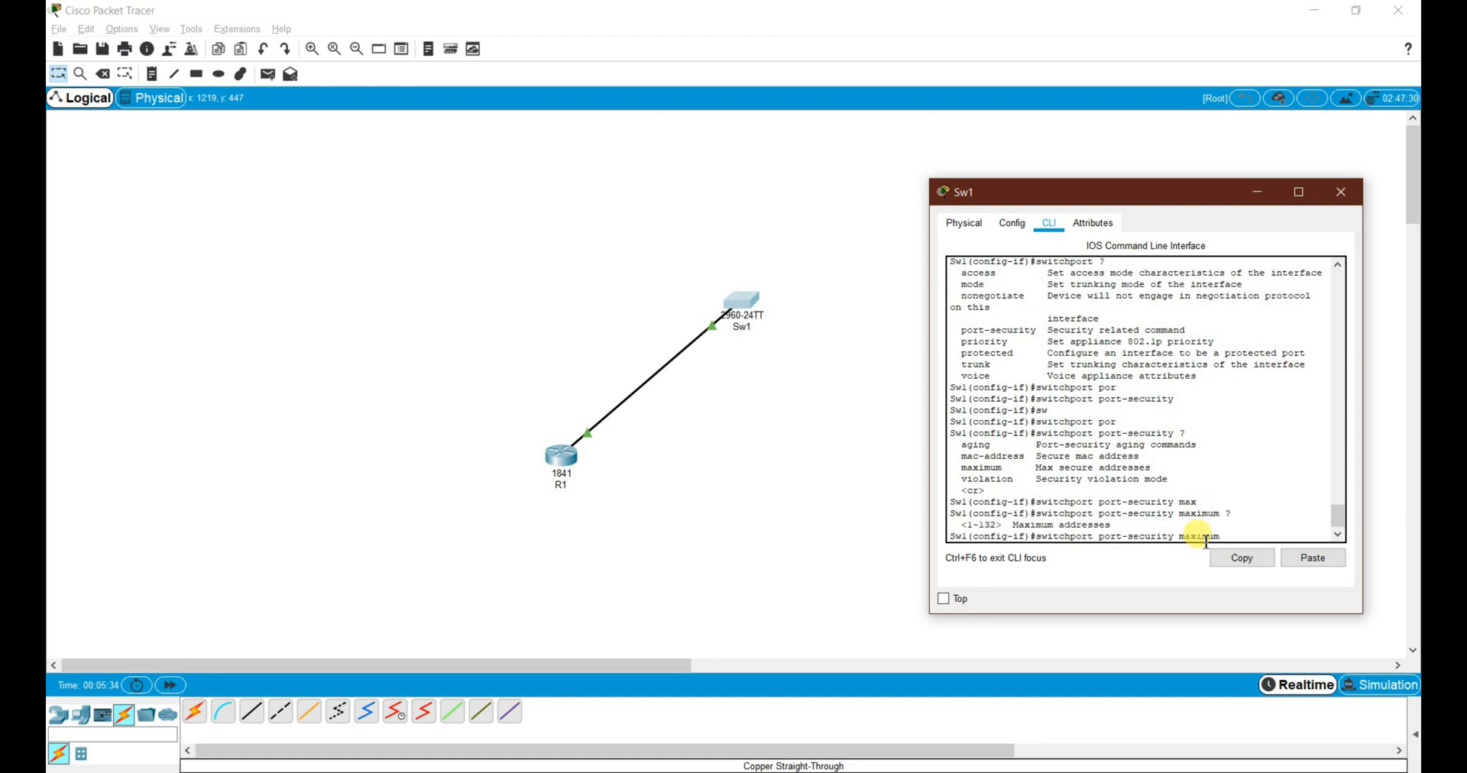
{"action": "type", "text": "4"}
{"action": "key", "text": "Return"}
- Add the static secure MAC address 000a.1111.ab01 to port security on fa 0/2
{"action": "type", "text": "sw"}
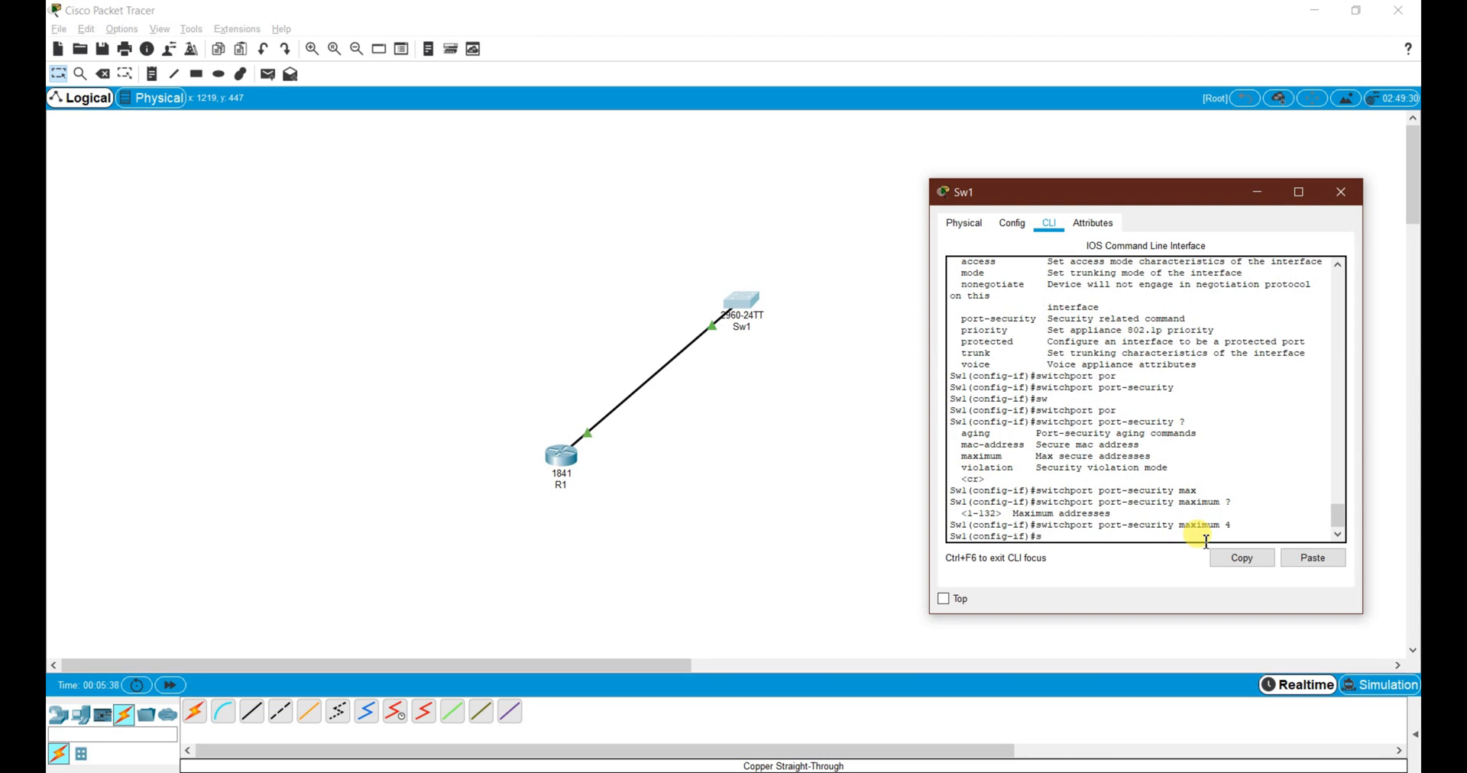
{"action": "key", "text": "Tab"}
{"action": "type", "text": "port"}
{"action": "key", "text": "Tab"}
{"action": "type", "text": "ma"}
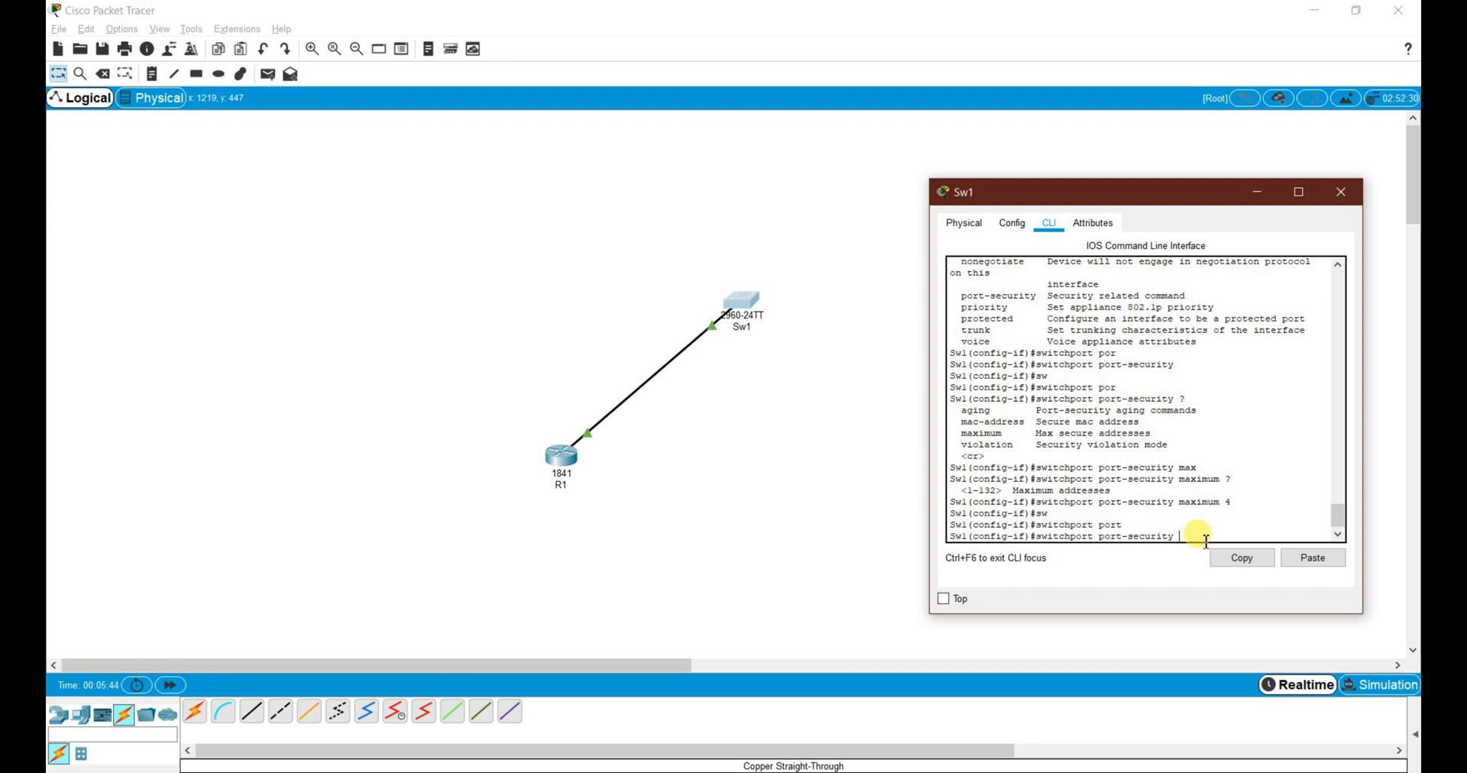
{"action": "type", "text": "?"}
{"action": "left_click_drag", "start_coordinate": [1169, 490], "coordinate": [983, 493]}
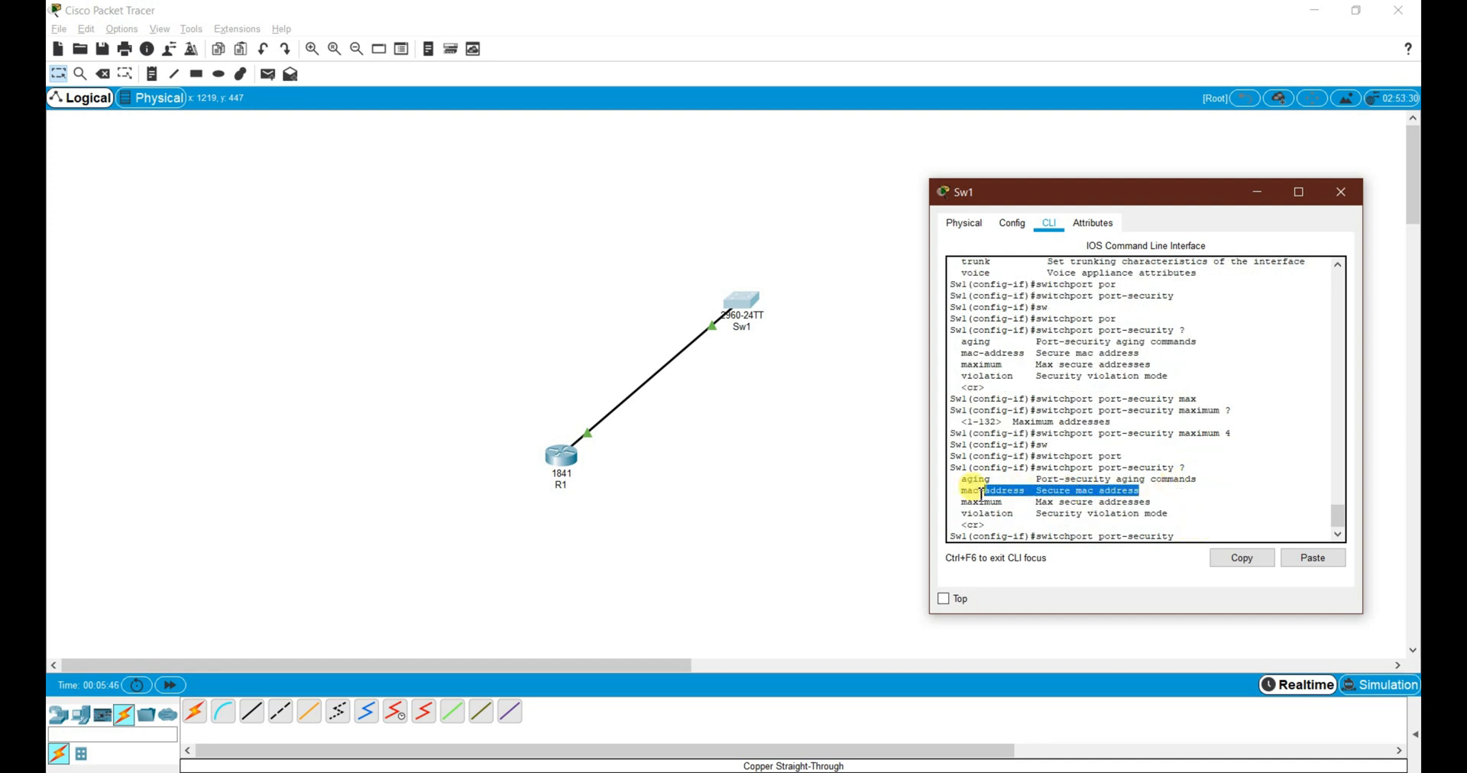
{"action": "left_click", "coordinate": [1192, 539]}
{"action": "type", "text": "mac"}
{"action": "key", "text": "Tab"}
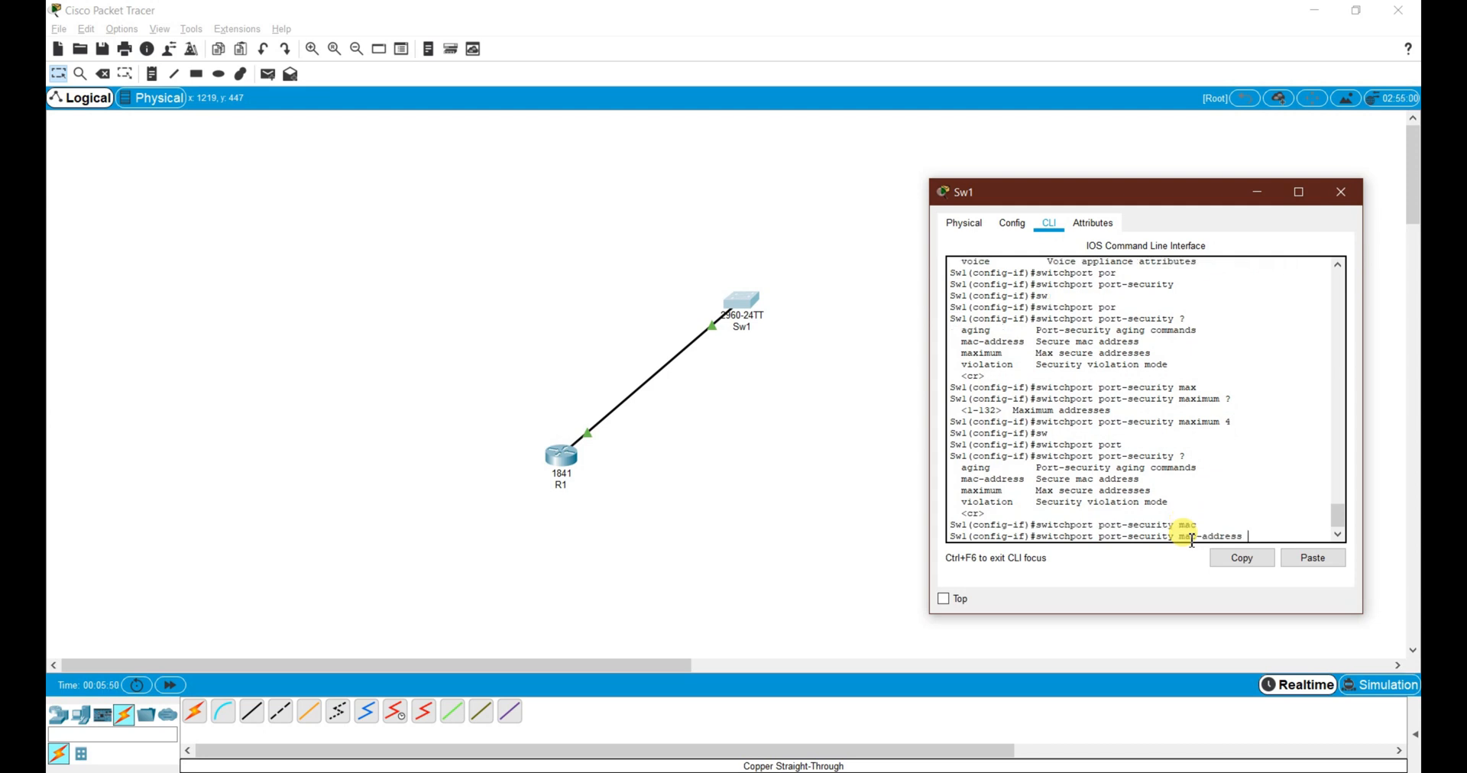
{"action": "type", "text": "000a.1111.ab01"}
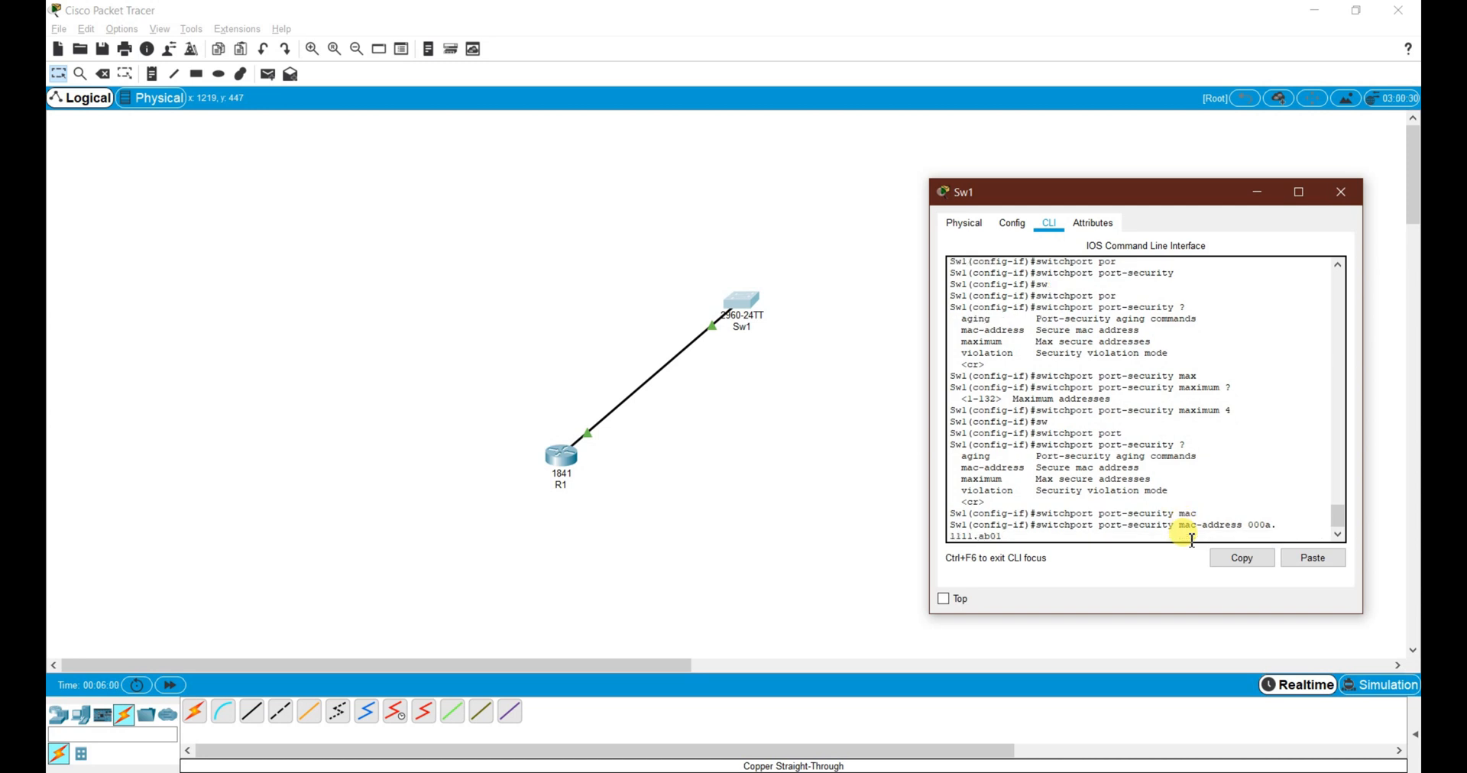
{"action": "key", "text": "Return"}
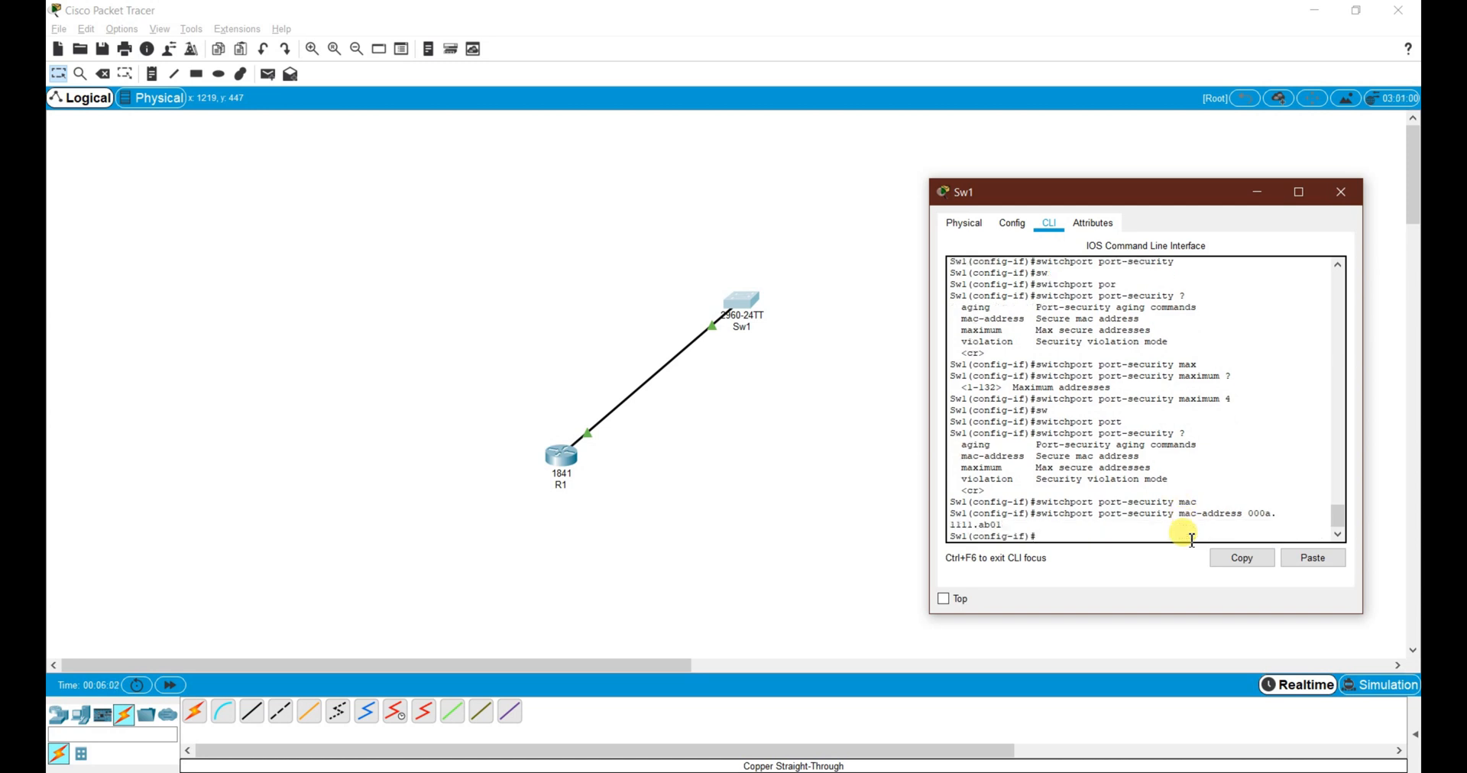
- Add the static secure MAC address 000b.2222.ab01 to port security on Sw1's interface fa 0/2
{"action": "key", "text": "Up"}
{"action": "key", "text": "BackSpace"}
{"action": "key", "text": "BackSpace"}
{"action": "key", "text": "BackSpace"}
{"action": "key", "text": "BackSpace"}
{"action": "key", "text": "BackSpace"}
{"action": "key", "text": "BackSpace"}
{"action": "key", "text": "BackSpace"}
{"action": "key", "text": "BackSpace"}
{"action": "key", "text": "BackSpace"}
{"action": "key", "text": "BackSpace"}
{"action": "key", "text": "BackSpace"}
{"action": "key", "text": "BackSpace"}
{"action": "key", "text": "BackSpace"}
{"action": "key", "text": "BackSpace"}
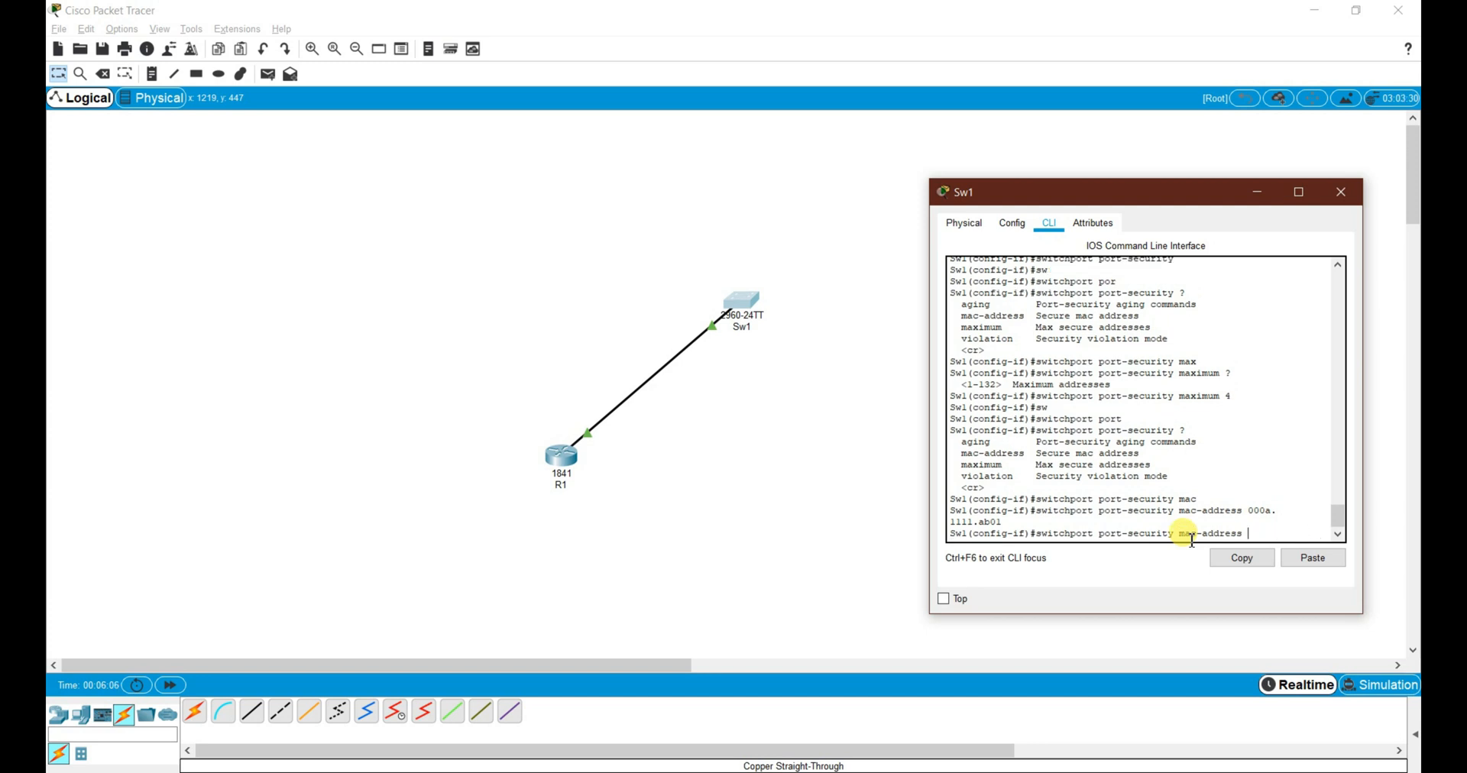
{"action": "type", "text": "000b.2222.ab01"}
{"action": "key", "text": "Return"}
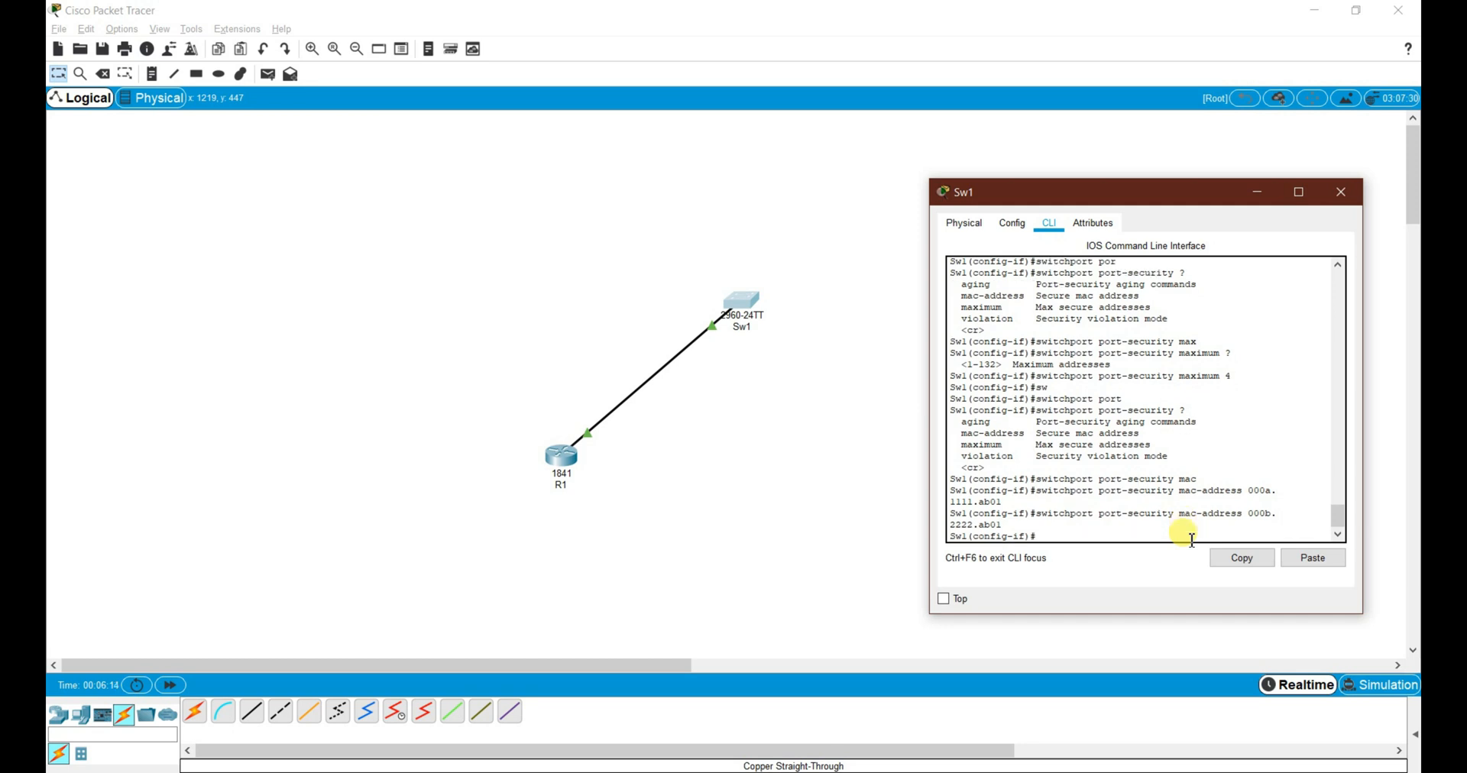
- Add the static secure MAC address 000c.3333.ef01 to port security on Sw1's interface fa 0/2
{"action": "key", "text": "Up"}
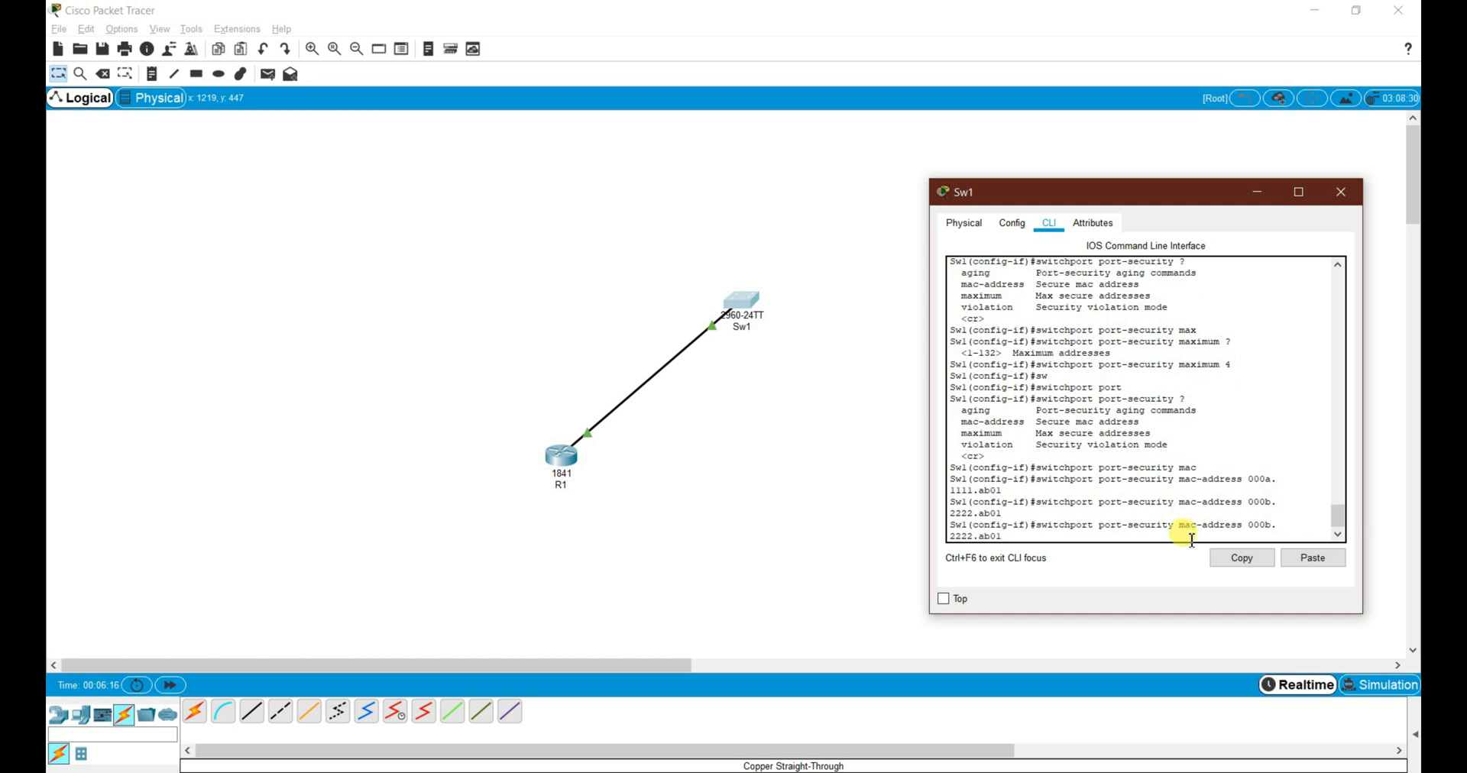
{"action": "key", "text": "BackSpace"}
{"action": "key", "text": "BackSpace"}
{"action": "key", "text": "BackSpace"}
{"action": "key", "text": "BackSpace"}
{"action": "key", "text": "BackSpace"}
{"action": "key", "text": "BackSpace"}
{"action": "key", "text": "BackSpace"}
{"action": "key", "text": "BackSpace"}
{"action": "key", "text": "BackSpace"}
{"action": "key", "text": "BackSpace"}
{"action": "key", "text": "BackSpace"}
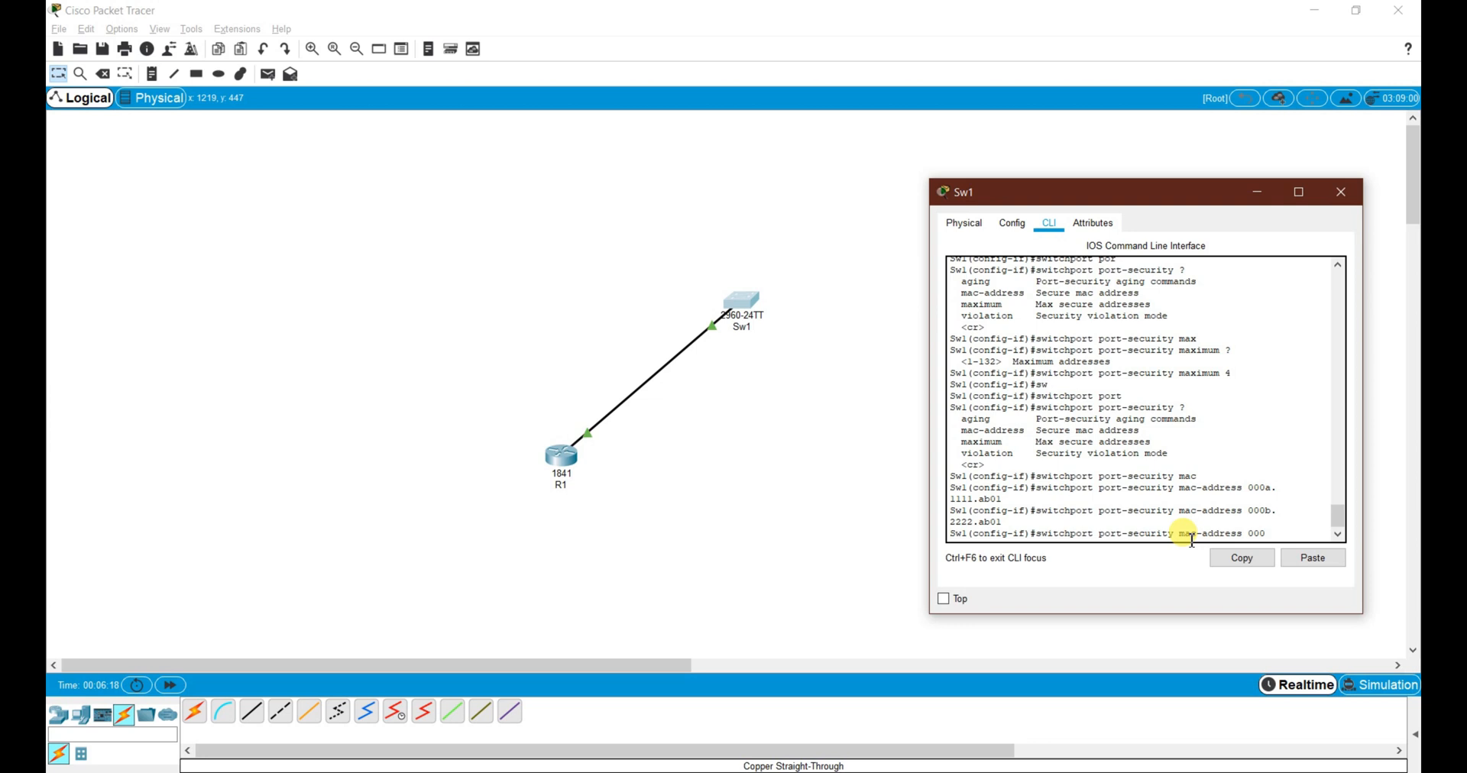
{"action": "type", "text": "0"}
{"action": "type", "text": "v"}
{"action": "type", "text": ".3"}
{"action": "type", "text": "333"}
{"action": "type", "text": "."}
{"action": "type", "text": "ef01"}
{"action": "key", "text": "Return"}
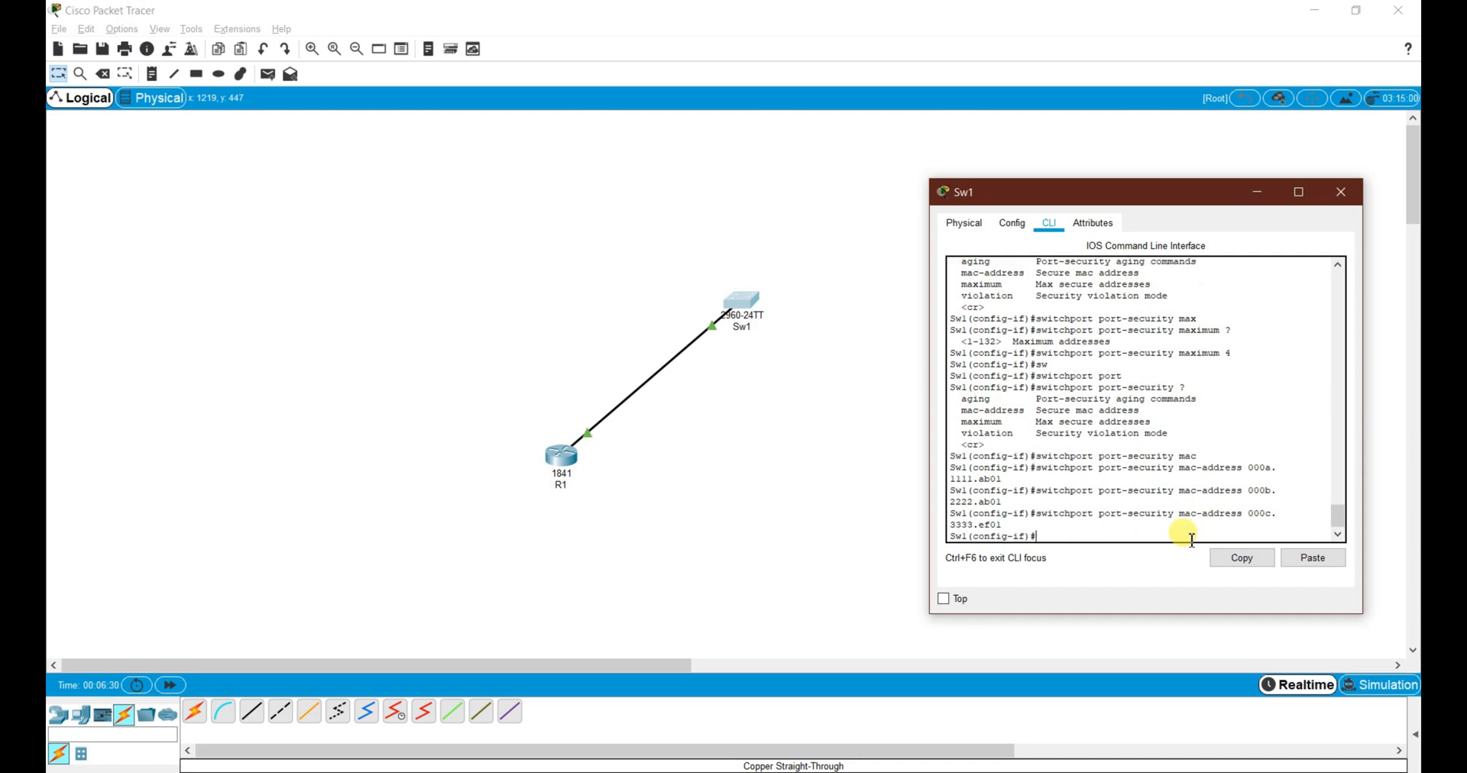
- Try to add the static secure MAC address 000d.4444.ac01 to port security on fa 0/2, then repeat the same command
{"action": "key", "text": "Up"}
{"action": "key", "text": "BackSpace"}
{"action": "key", "text": "BackSpace"}
{"action": "key", "text": "BackSpace"}
{"action": "key", "text": "BackSpace"}
{"action": "key", "text": "BackSpace"}
{"action": "key", "text": "BackSpace"}
{"action": "key", "text": "BackSpace"}
{"action": "key", "text": "BackSpace"}
{"action": "key", "text": "BackSpace"}
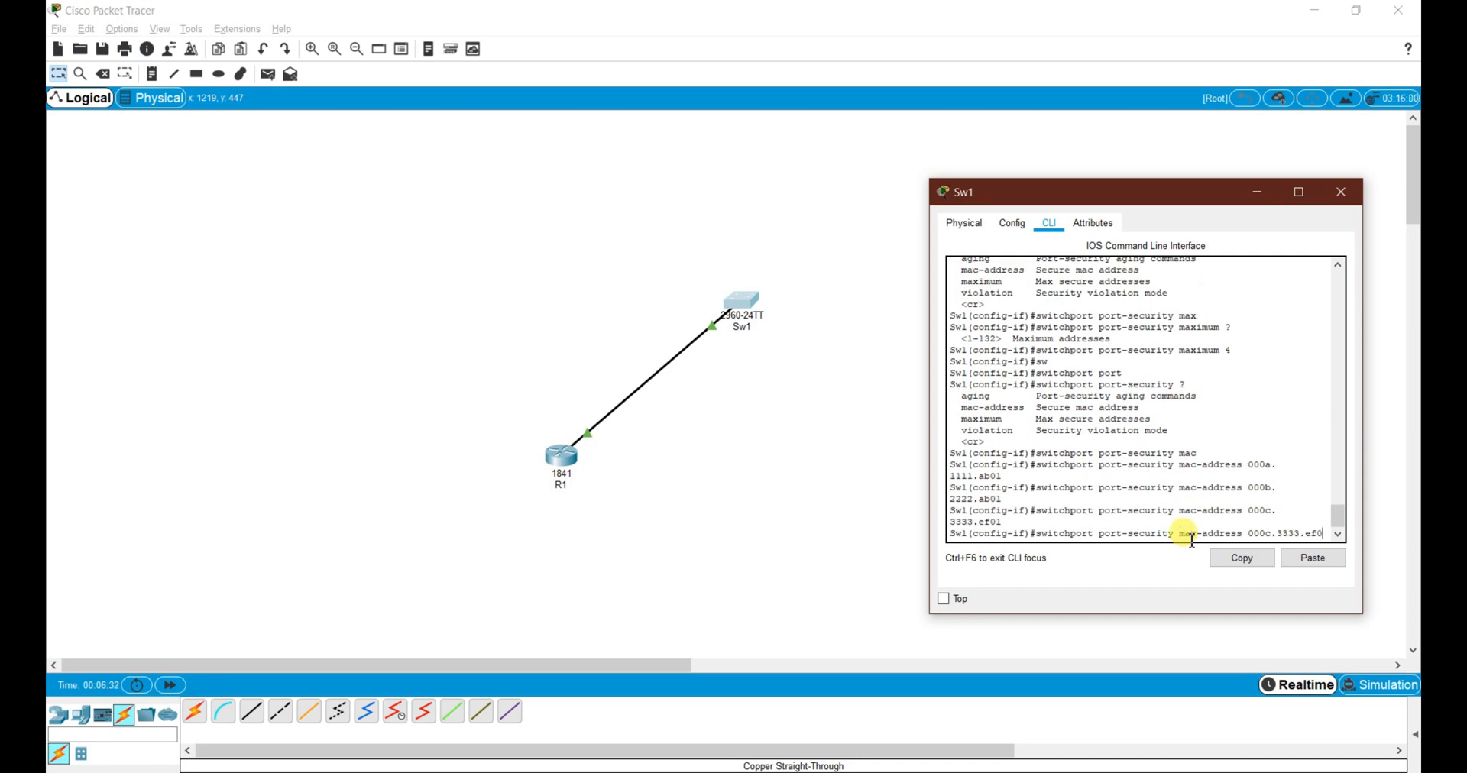
{"action": "key", "text": "BackSpace"}
{"action": "key", "text": "BackSpace"}
{"action": "type", "text": "d.4444.ac01"}
{"action": "key", "text": "Return"}
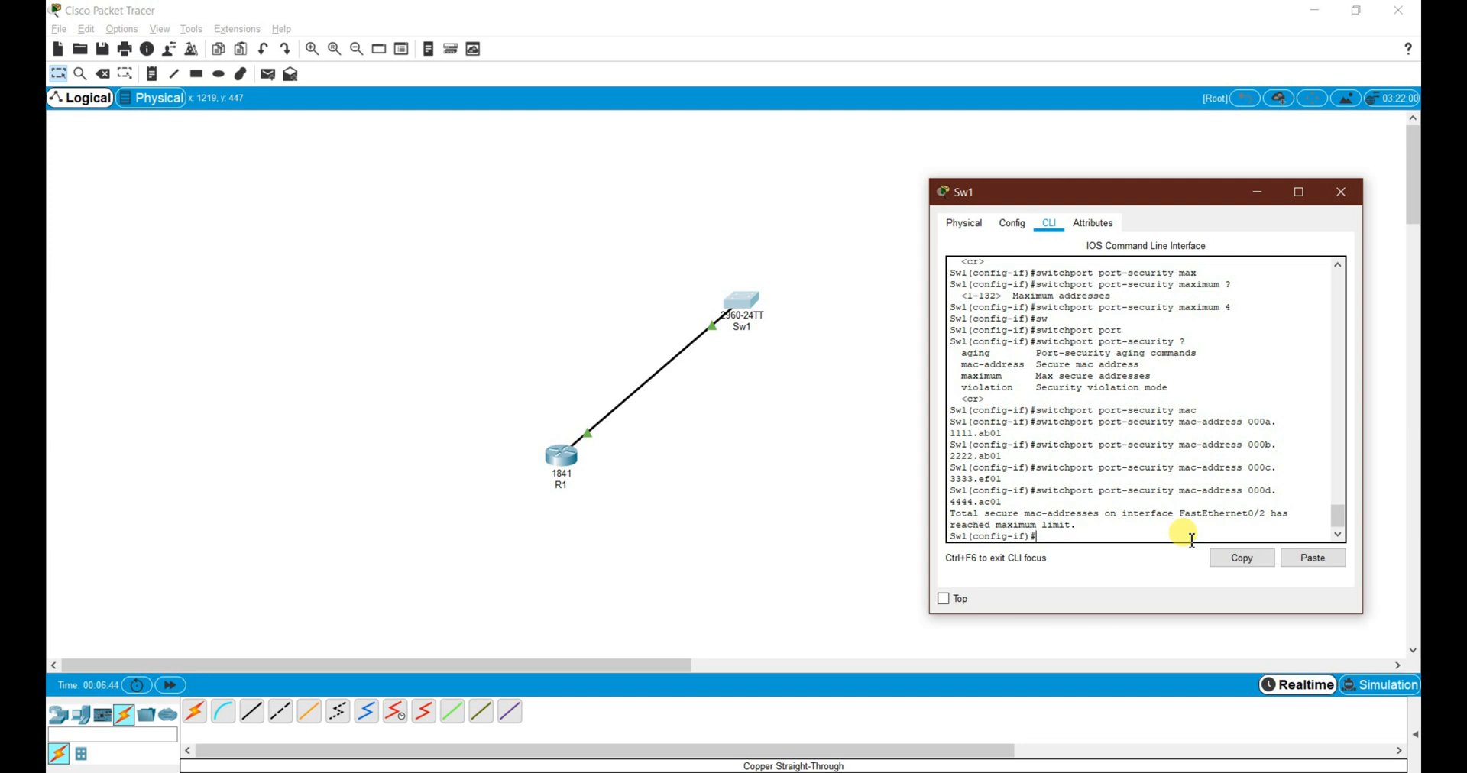
{"action": "key", "text": "Up"}
{"action": "key", "text": "Return"}
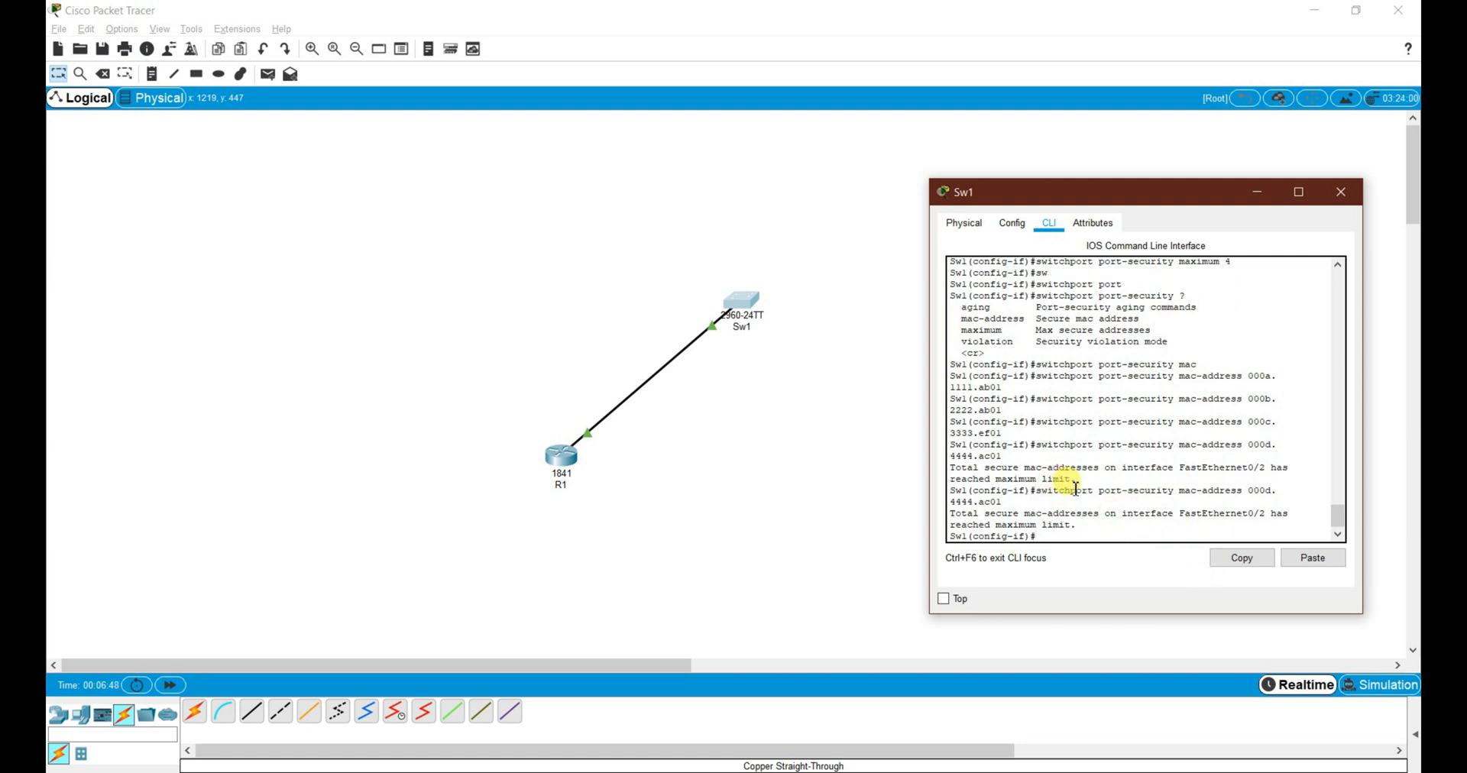
- Review the response to the last mac-address command and the port-security maximum command entered for fa 0/2
{"action": "triple_click", "coordinate": [1028, 475]}
{"action": "left_click_drag", "start_coordinate": [1028, 473], "coordinate": [952, 463]}
{"action": "scroll", "coordinate": [1239, 337], "scroll_direction": "up", "scroll_amount": 1}
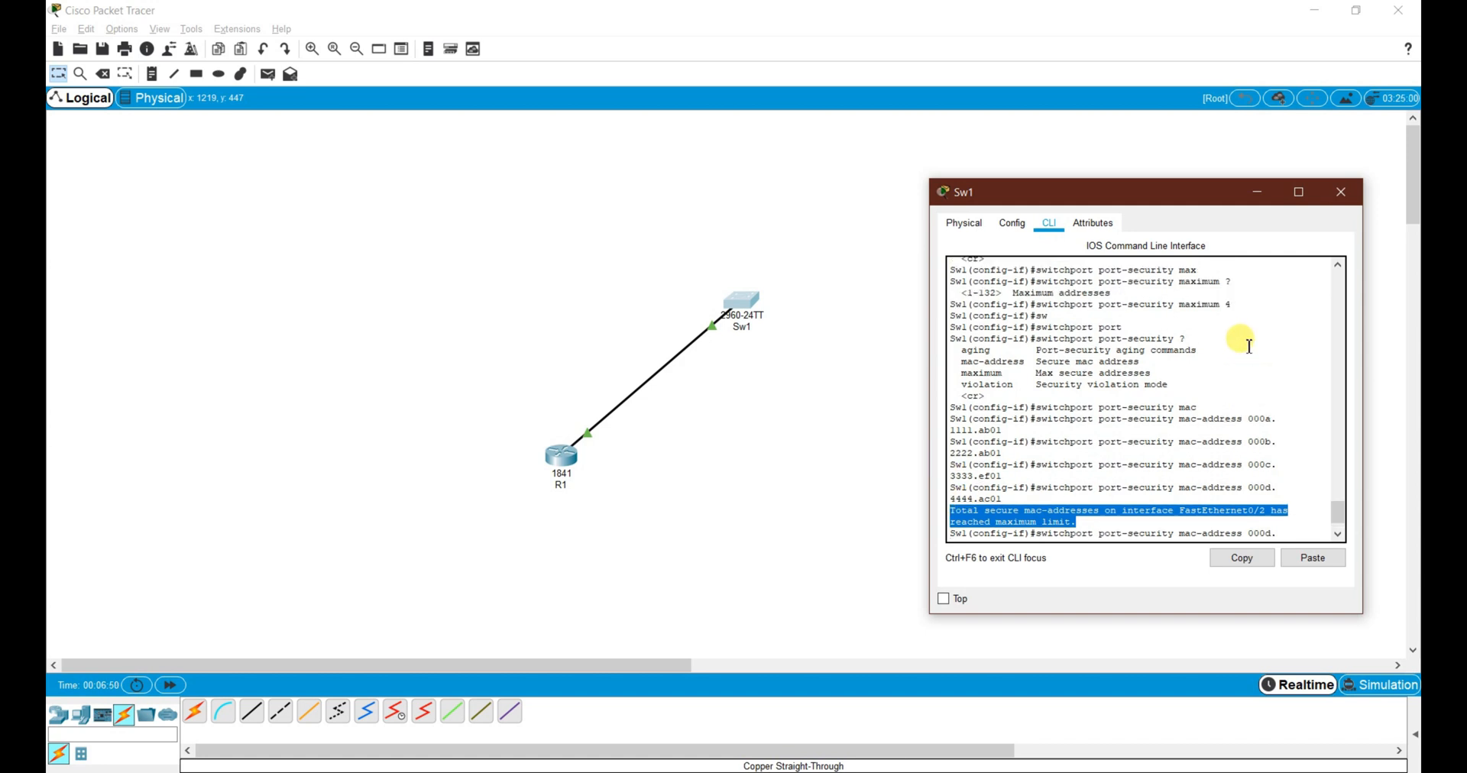
{"action": "left_click_drag", "start_coordinate": [1249, 308], "coordinate": [1033, 306]}
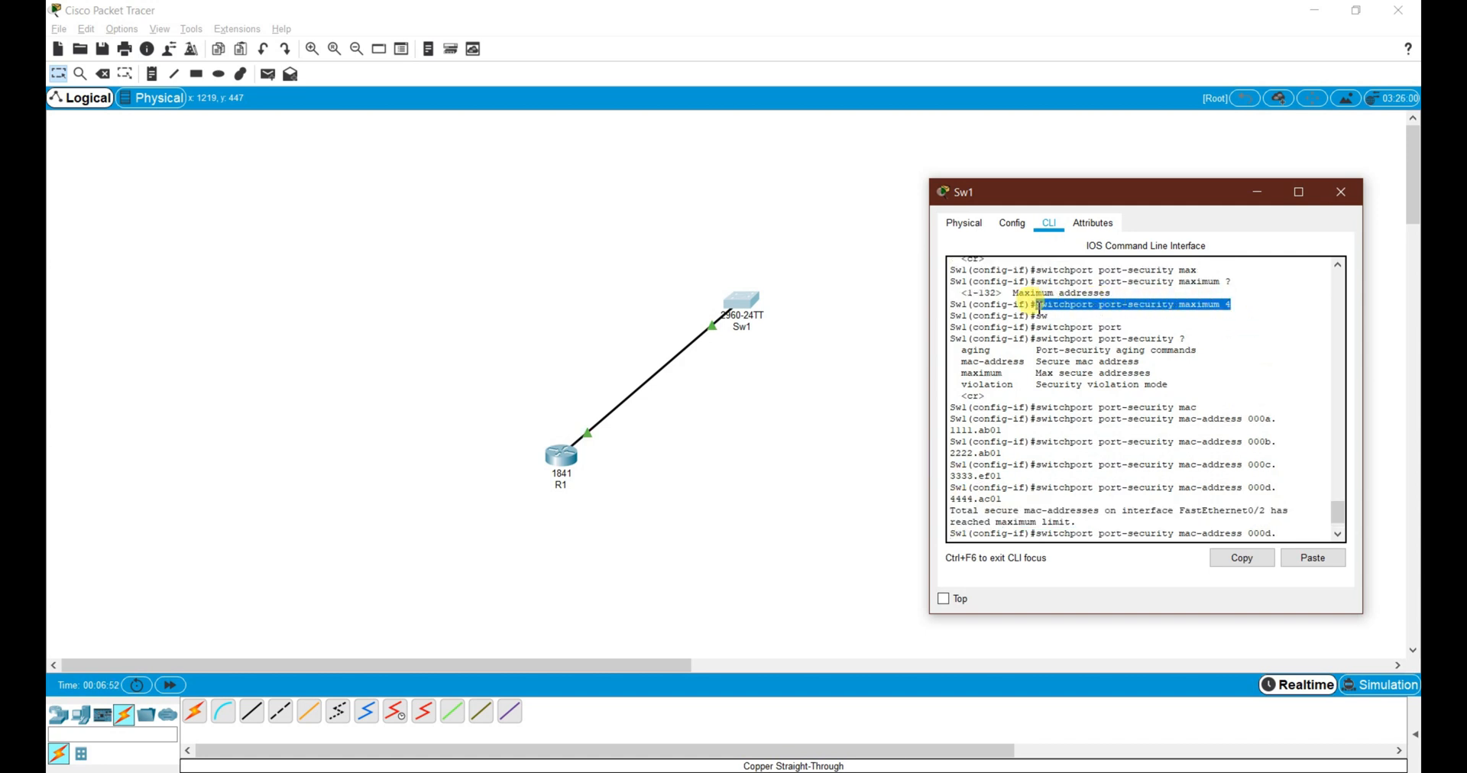
{"action": "left_click_drag", "start_coordinate": [1240, 306], "coordinate": [1226, 306]}
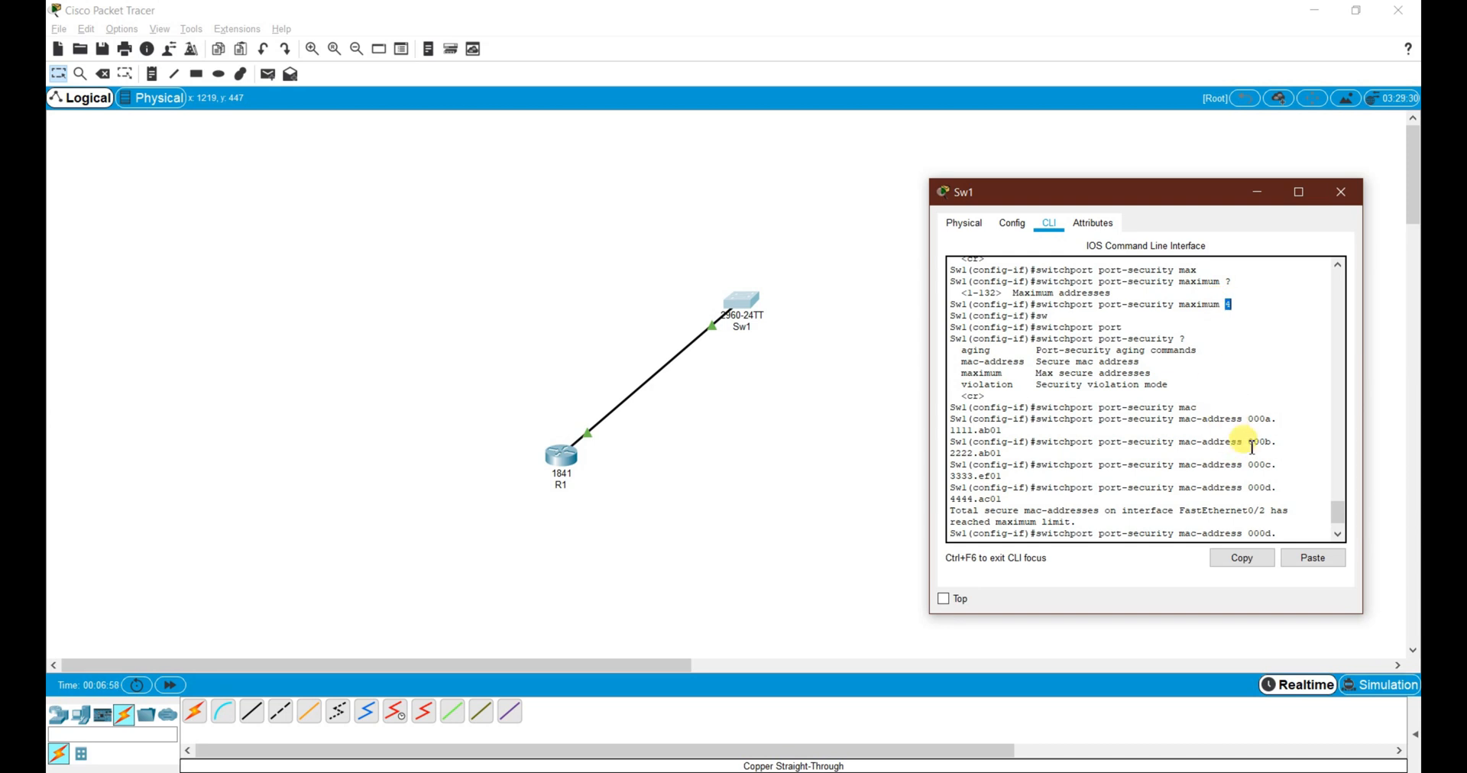
{"action": "key", "text": "Return"}
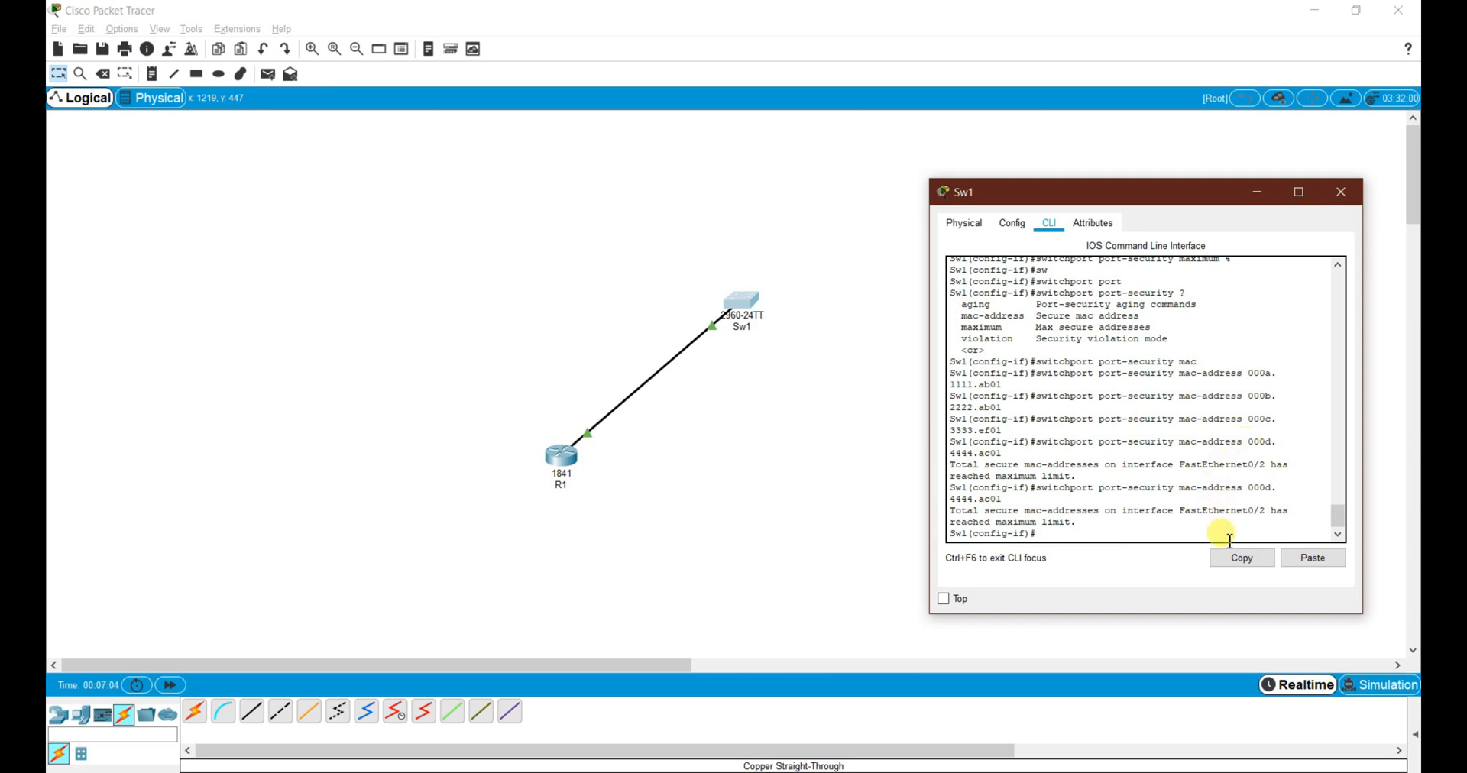
- Open R1's configuration and check the MAC address of its FastEthernet0/0 interface
{"action": "left_click", "coordinate": [568, 467]}
{"action": "left_click", "coordinate": [976, 251]}
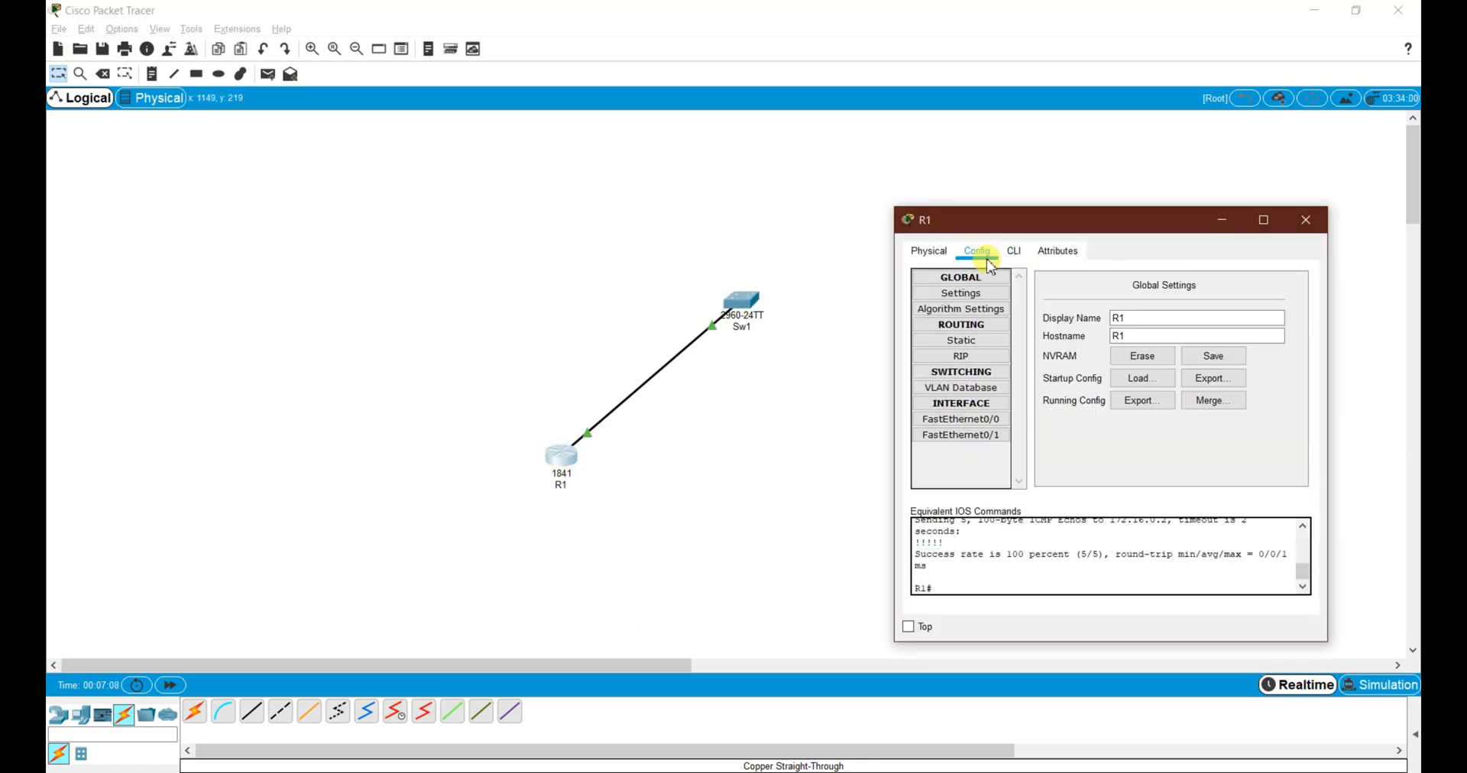
{"action": "left_click_drag", "start_coordinate": [1008, 221], "coordinate": [475, 168]}
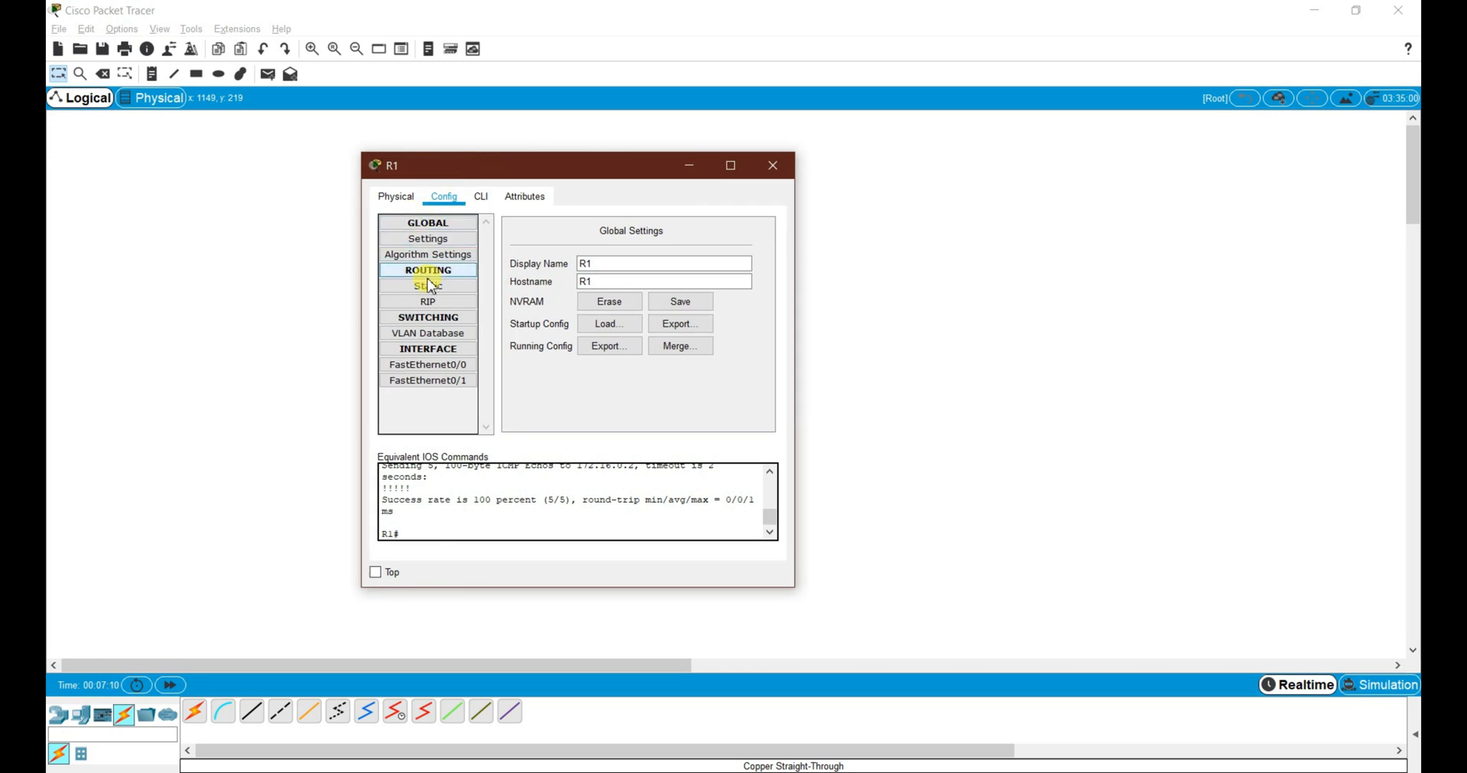
{"action": "left_click", "coordinate": [452, 366]}
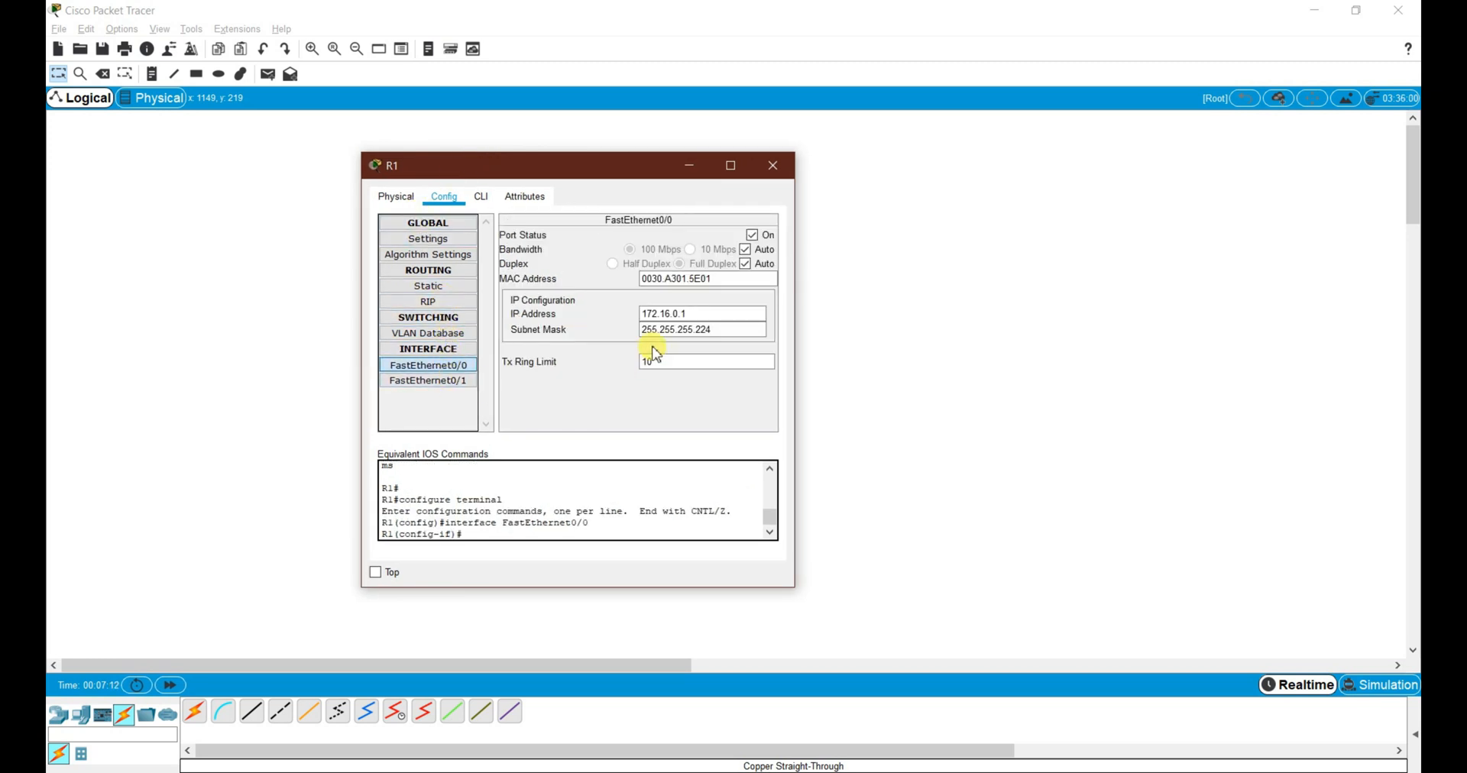
{"action": "left_click_drag", "start_coordinate": [715, 279], "coordinate": [641, 279]}
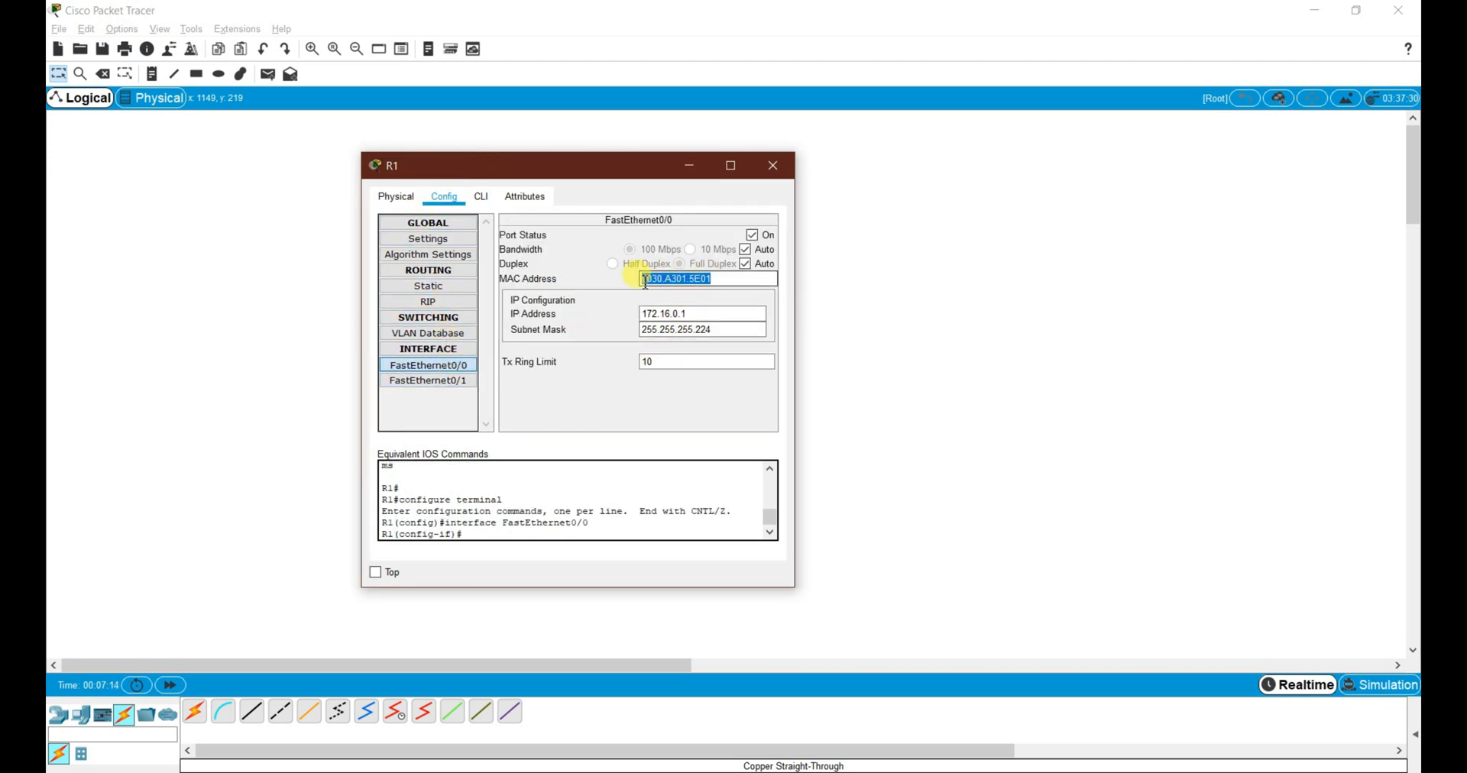
{"action": "left_click_drag", "start_coordinate": [567, 171], "coordinate": [1062, 215]}
- Compare the static MAC addresses and maximum setting entered on Sw1 with R1's FastEthernet0/0 MAC address
{"action": "left_click", "coordinate": [740, 298]}
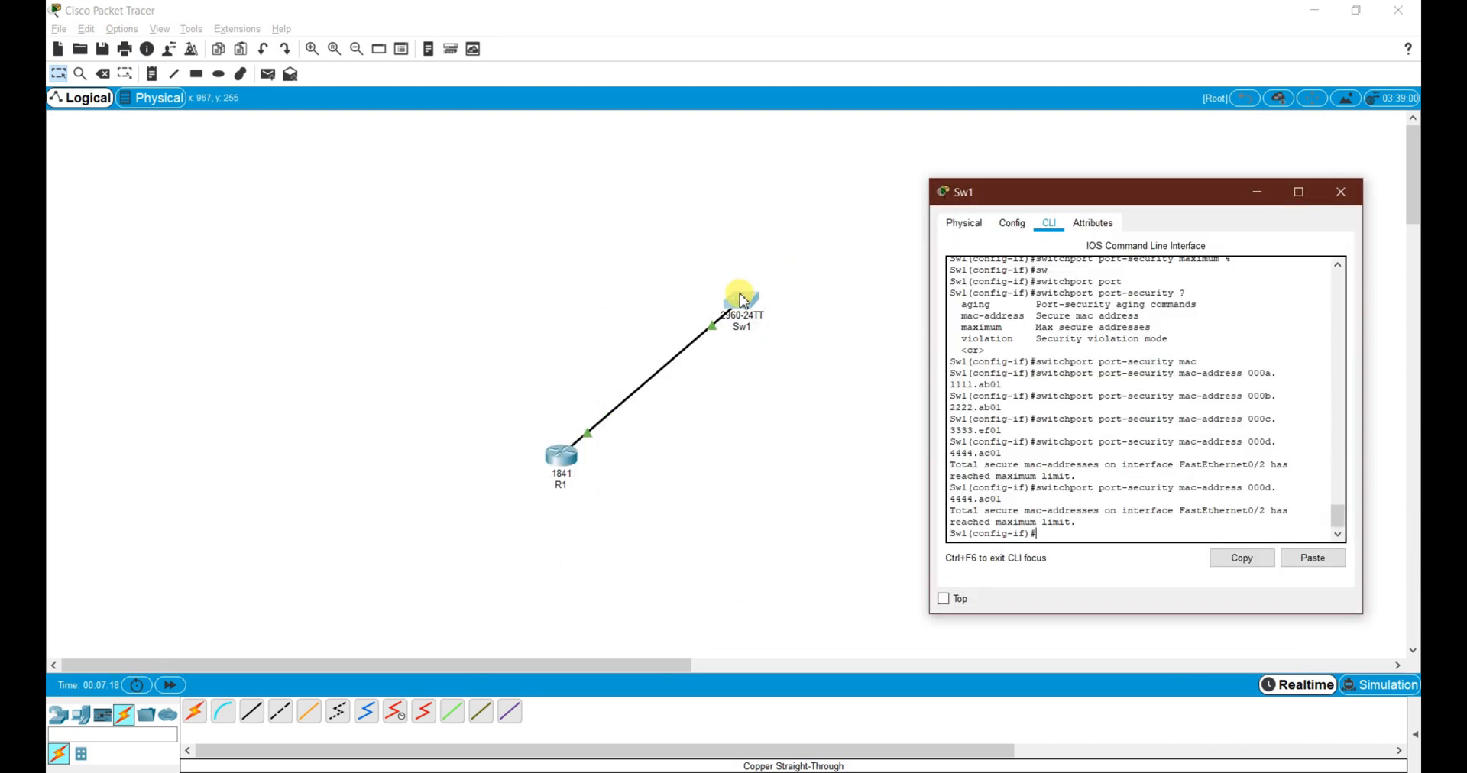
{"action": "double_click", "coordinate": [1261, 374]}
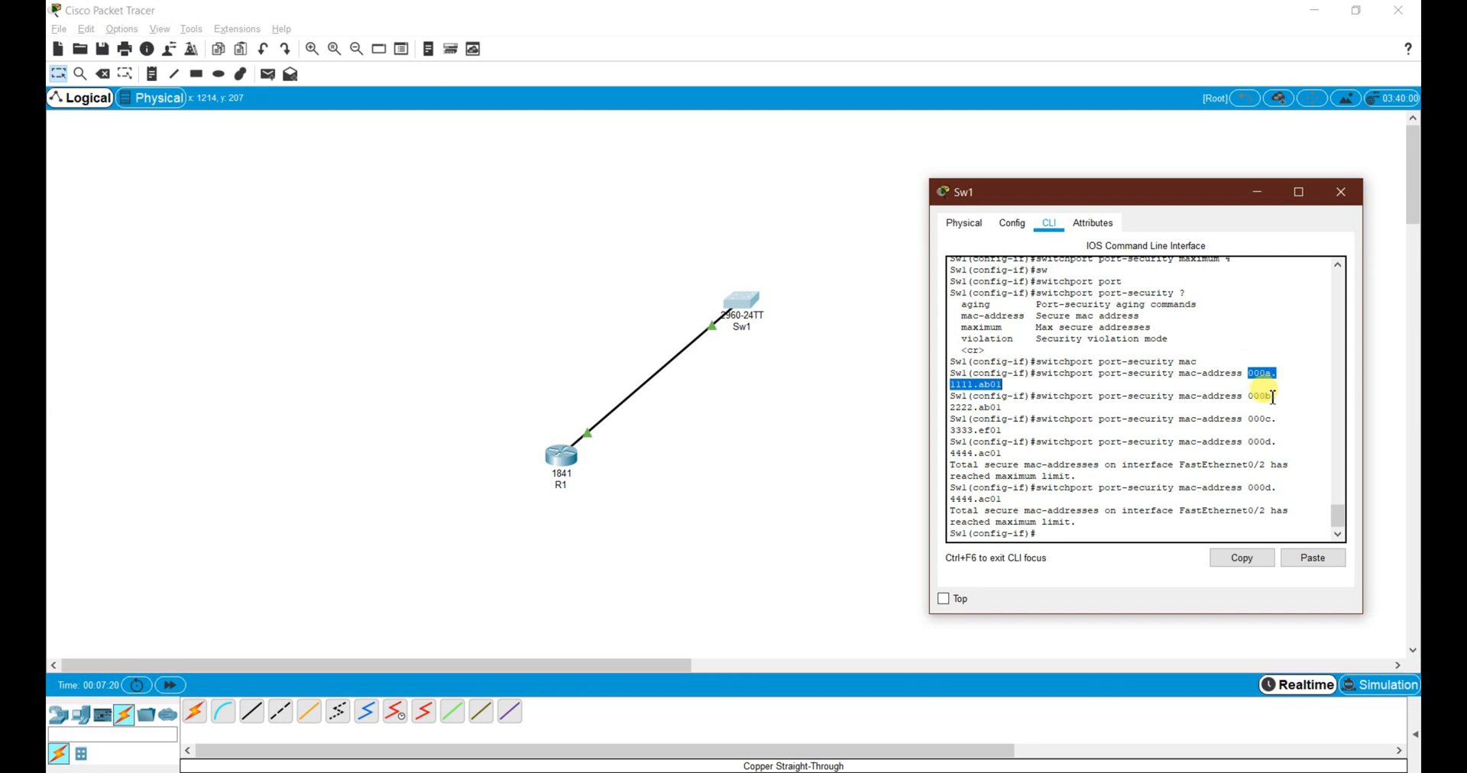
{"action": "double_click", "coordinate": [1262, 397]}
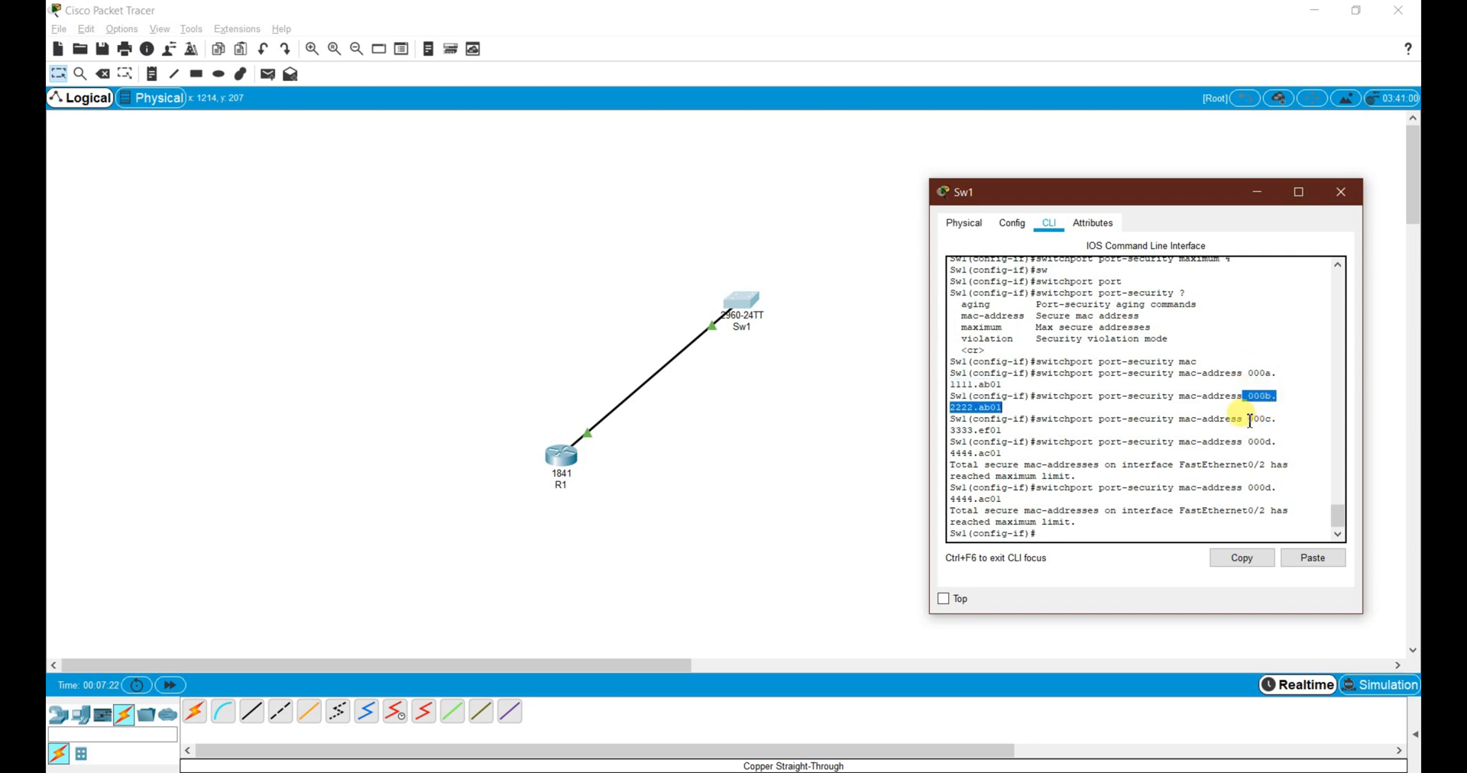
{"action": "double_click", "coordinate": [1265, 420]}
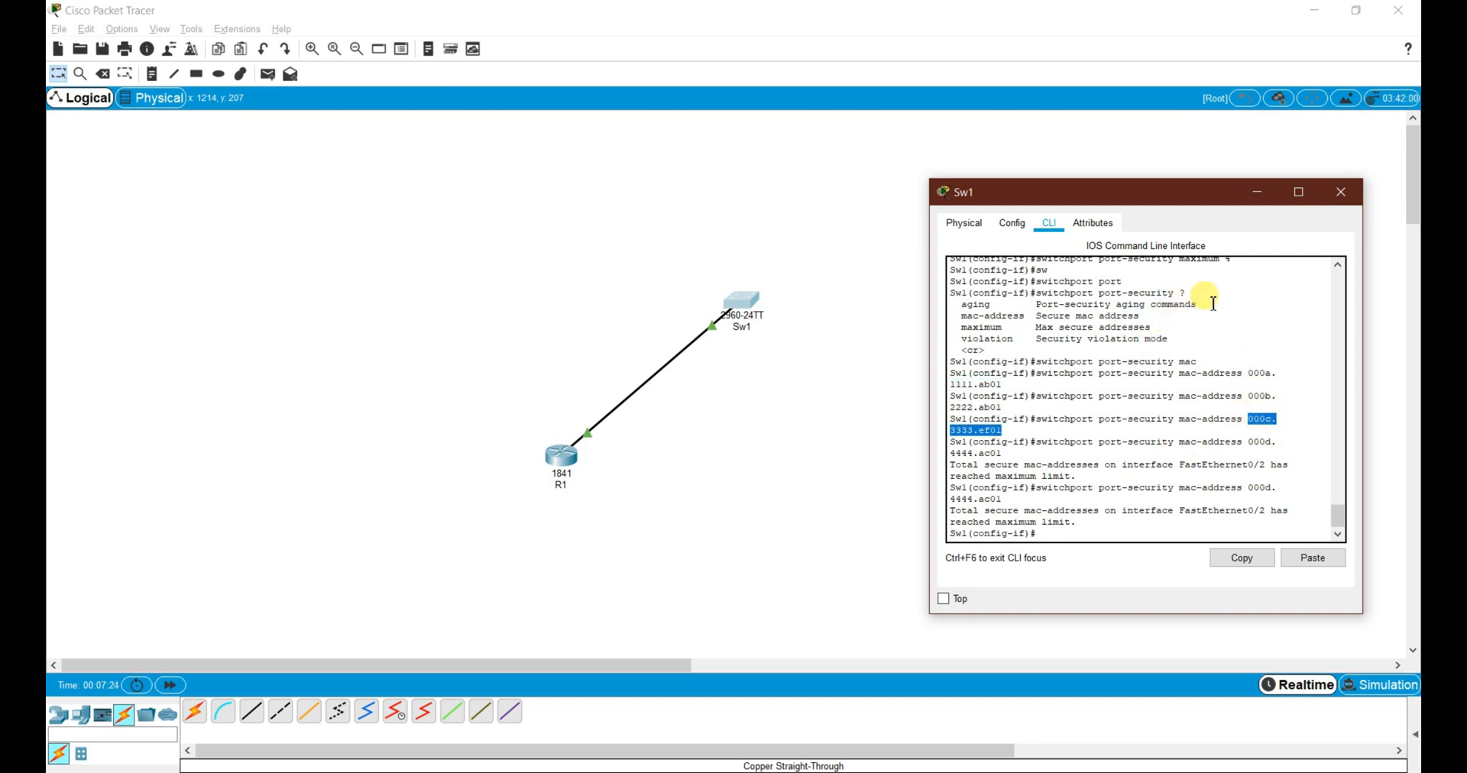
{"action": "left_click", "coordinate": [1229, 263]}
{"action": "left_click_drag", "start_coordinate": [1230, 263], "coordinate": [1035, 264]}
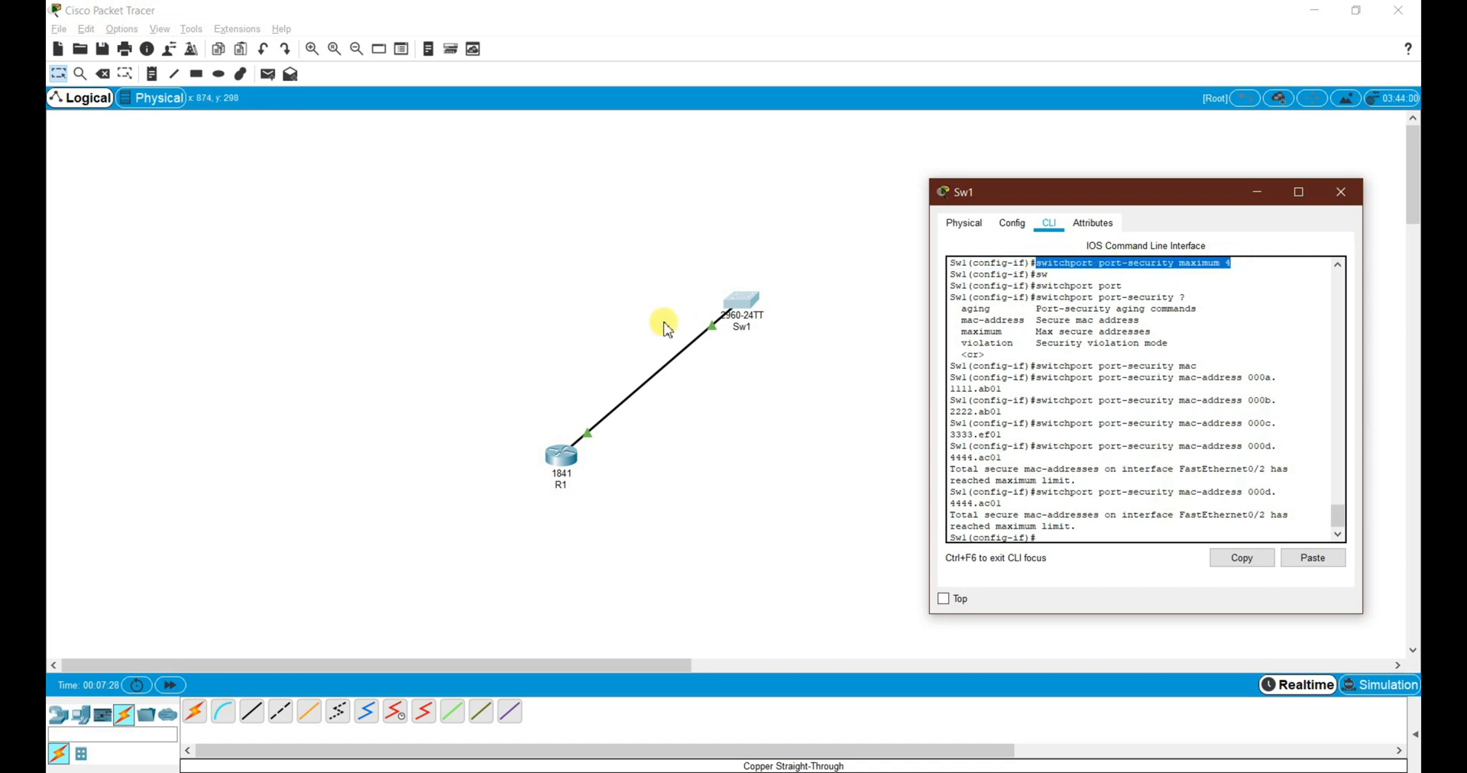
{"action": "left_click", "coordinate": [559, 457]}
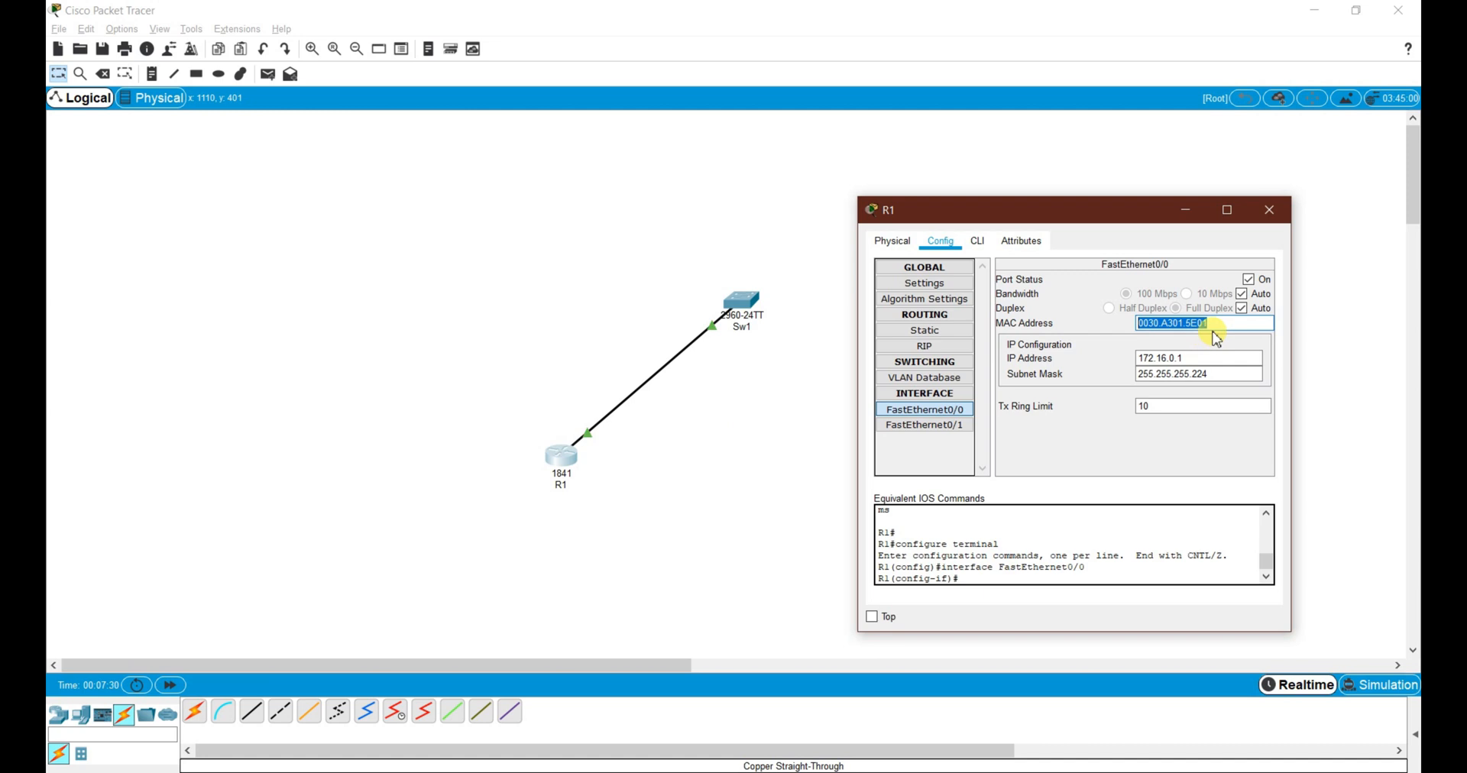
{"action": "left_click", "coordinate": [759, 303]}
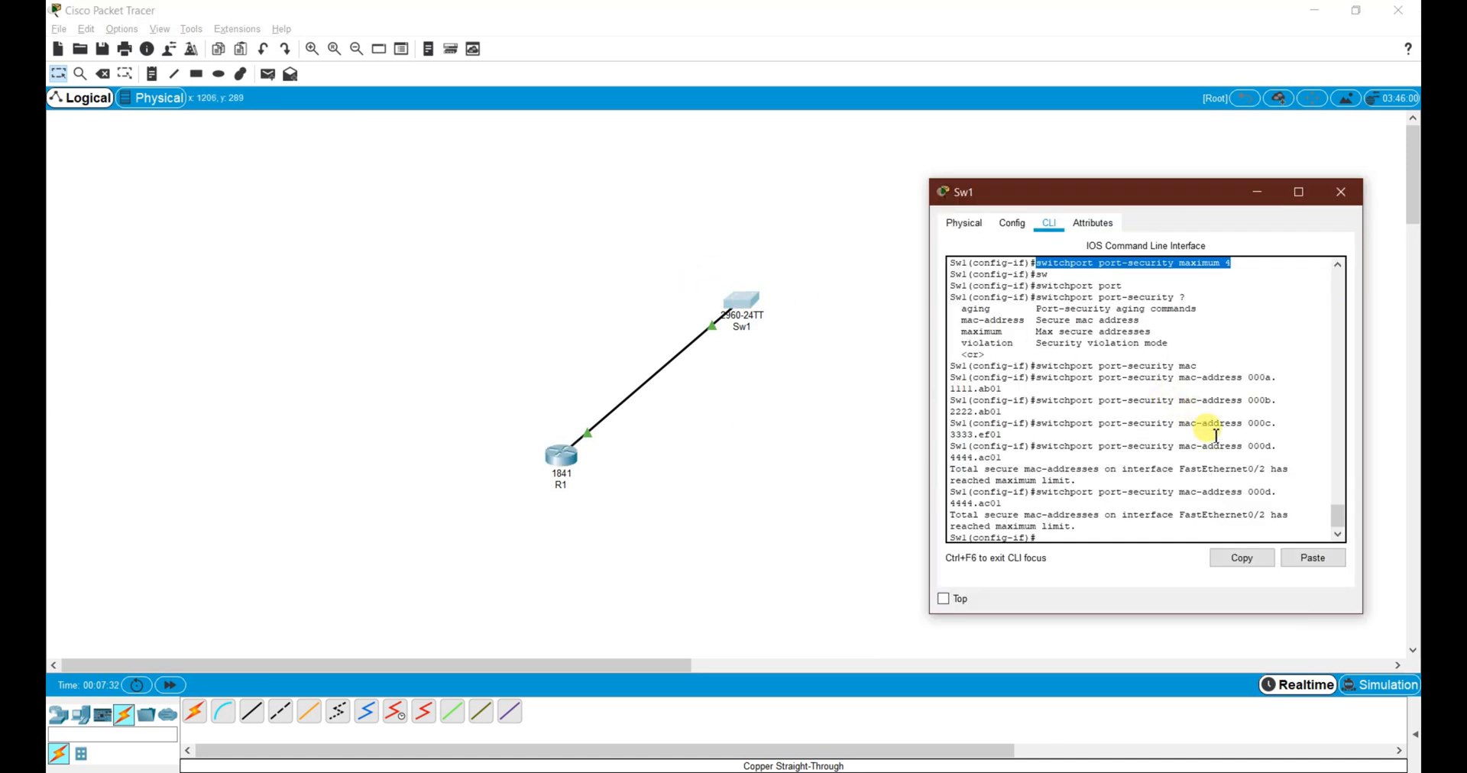
- Leave interface configuration on Sw1 and return to privileged EXEC mode with end
{"action": "left_click", "coordinate": [1122, 531]}
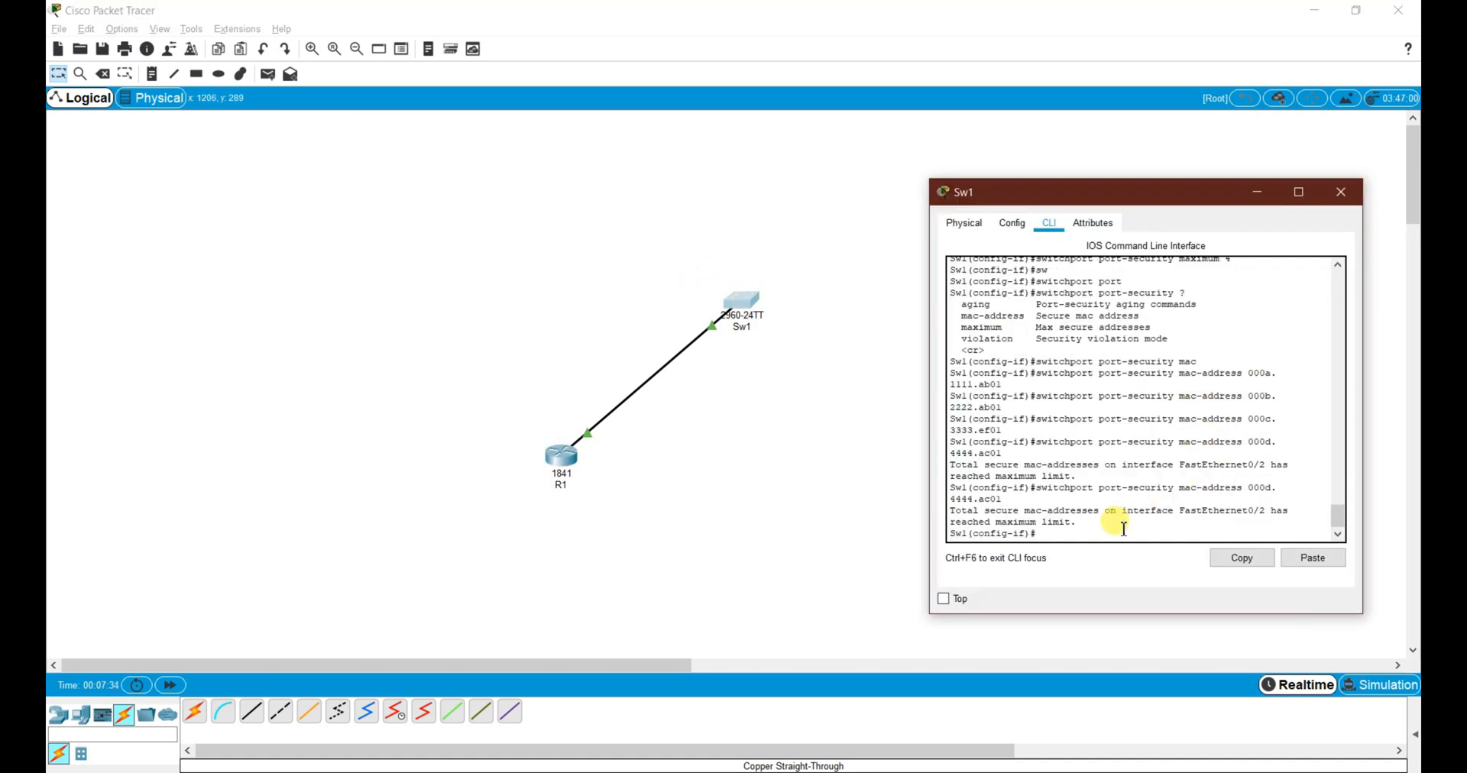
{"action": "type", "text": "end"}
{"action": "key", "text": "Return"}
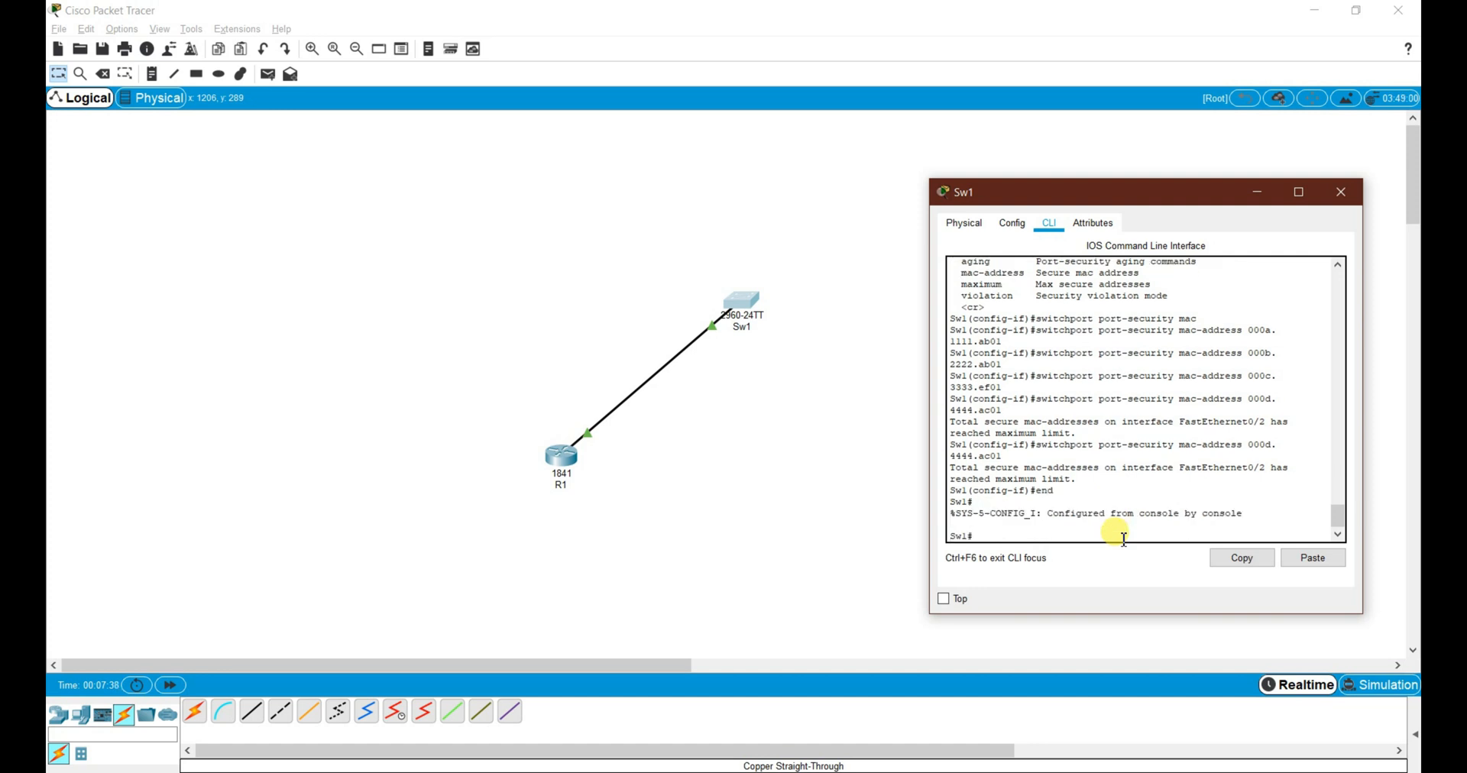